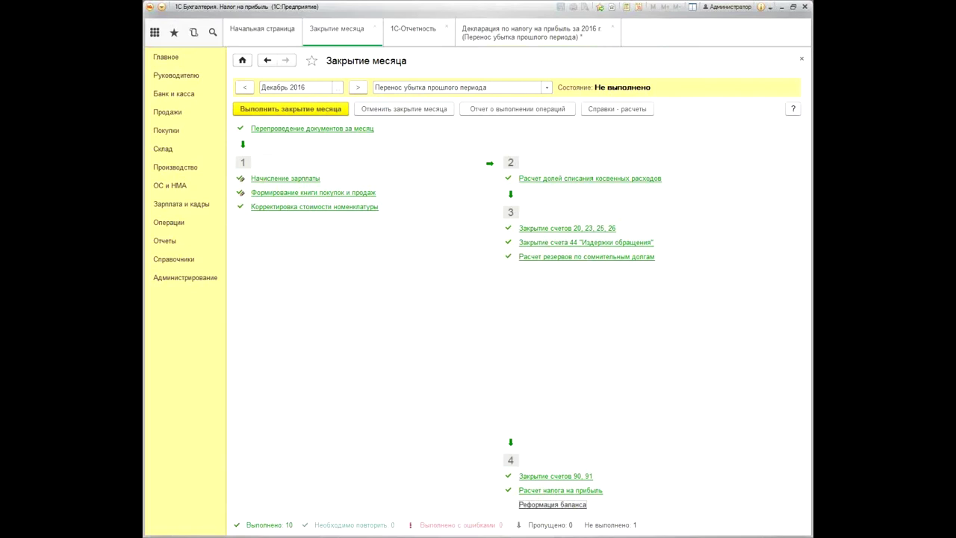
# - Switch to PowerPoint and review slide 2's instructions on cancelling the balance reformation and the two-decimal precision, moving on to slide 3
pyautogui.hotkey('alt', 'Tab')
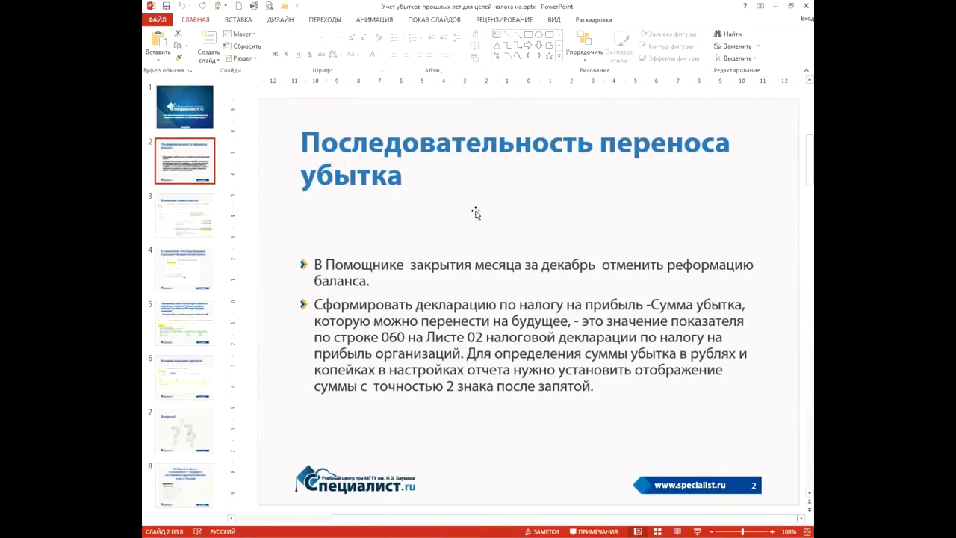
pyautogui.moveTo(601, 265); pyautogui.dragTo(780, 264)
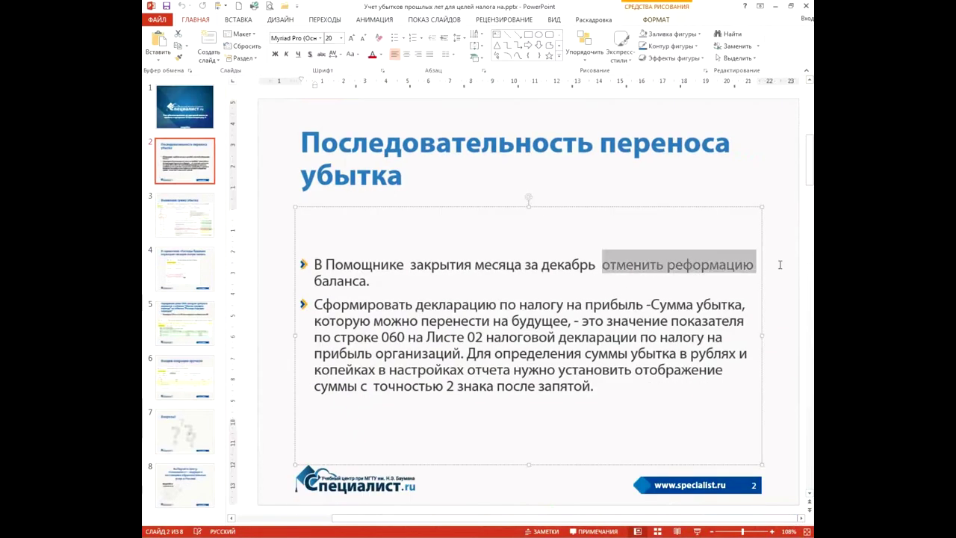
pyautogui.click(446, 337)
pyautogui.moveTo(494, 353); pyautogui.dragTo(655, 394)
pyautogui.click(649, 383)
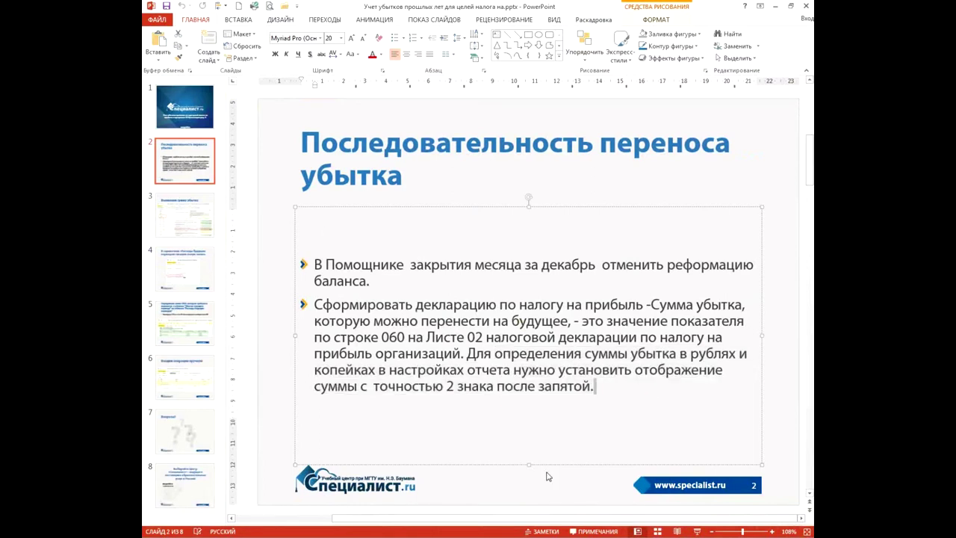
pyautogui.click(185, 211)
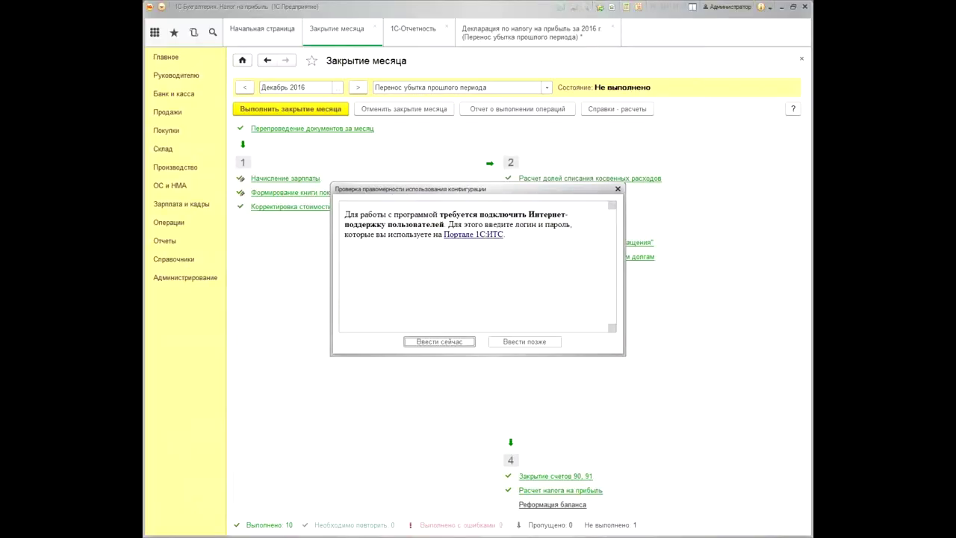
# - Postpone the Internet support login and inspect the "перенос убытка прошлого года" entry in the "Расходы будущих периодов" directory in 1С
pyautogui.click(536, 345)
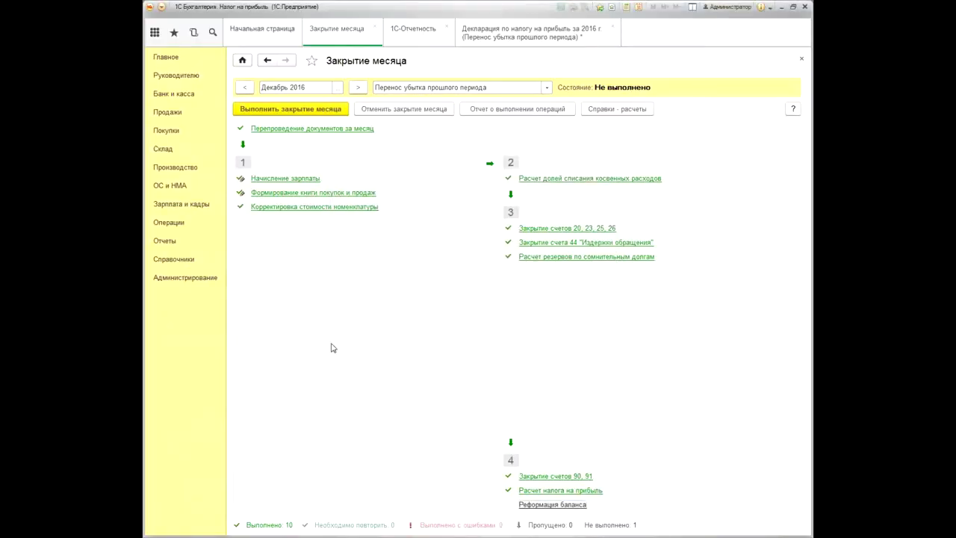
pyautogui.click(179, 264)
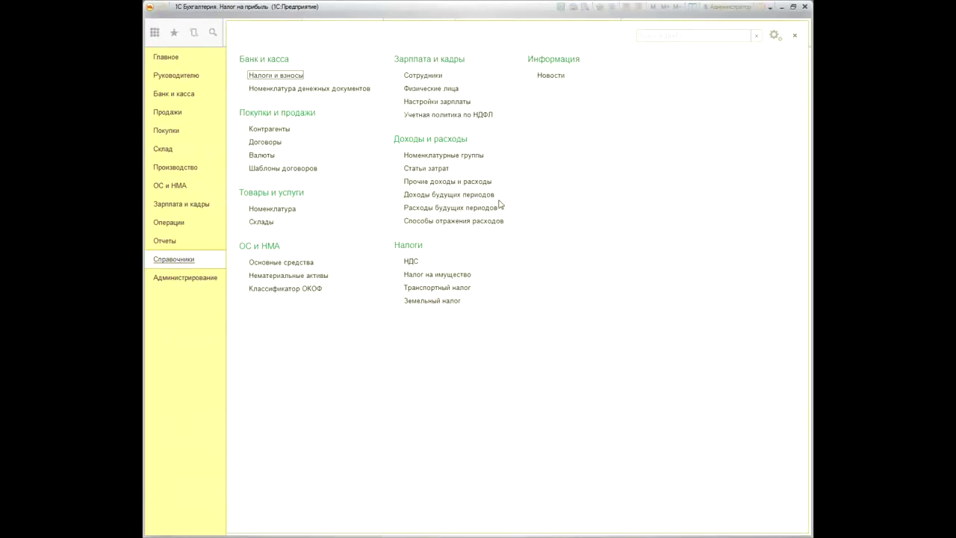
pyautogui.click(458, 212)
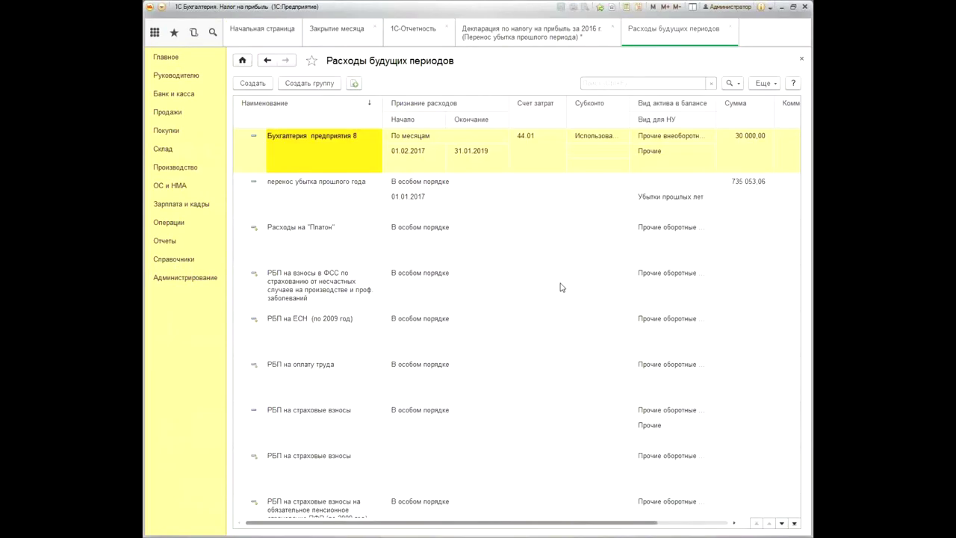
pyautogui.click(483, 212)
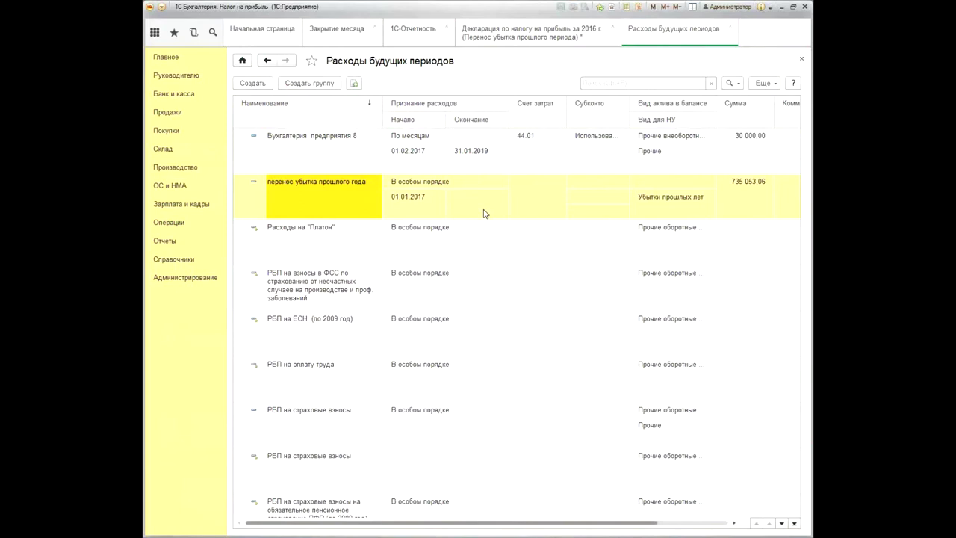
pyautogui.doubleClick(483, 212)
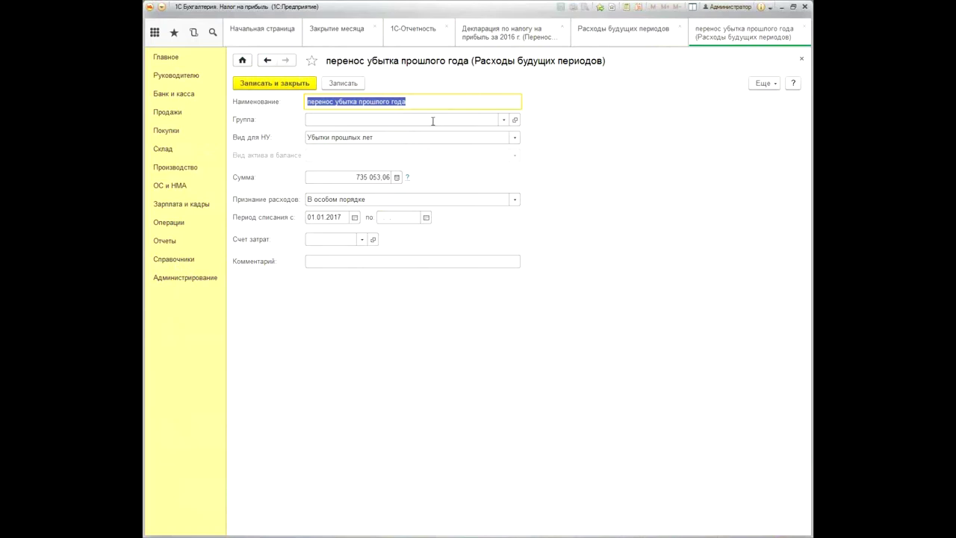
pyautogui.click(798, 65)
# - Inspect the "убыток 2015 г" entry in the deferred expenses directory and close its card
pyautogui.scroll(-3, 537, 287)
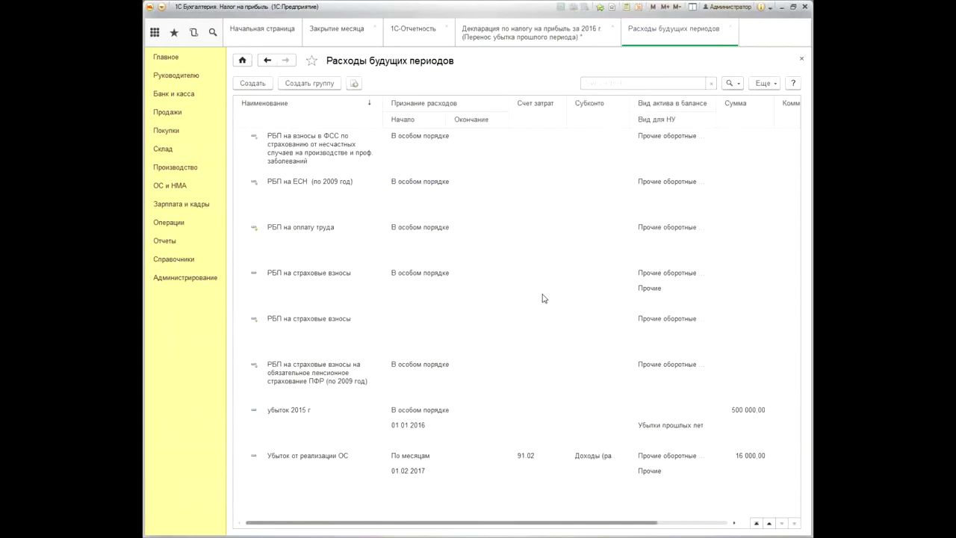
pyautogui.doubleClick(365, 413)
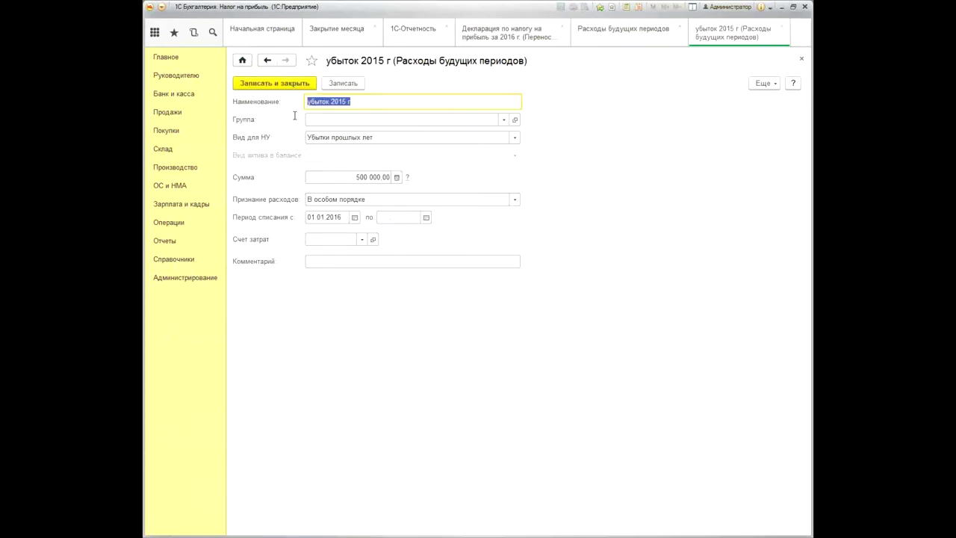
pyautogui.click(387, 107)
pyautogui.click(801, 58)
# - Try appending 2016 to the name of "перенос убытка прошлого года" and view the "Вид для НУ" options, closing the card without saving
pyautogui.scroll(3, 284, 198)
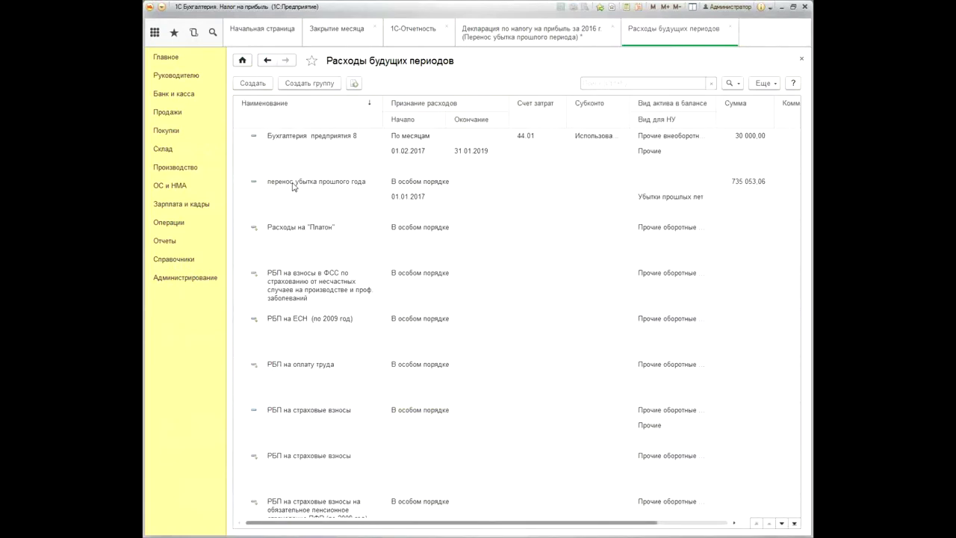
pyautogui.doubleClick(418, 198)
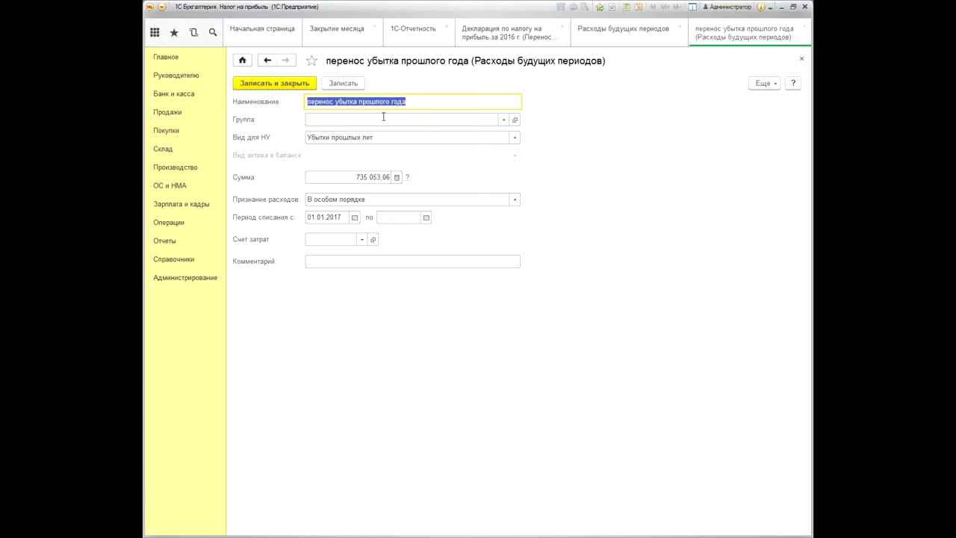
pyautogui.click(456, 100)
pyautogui.write('2016')
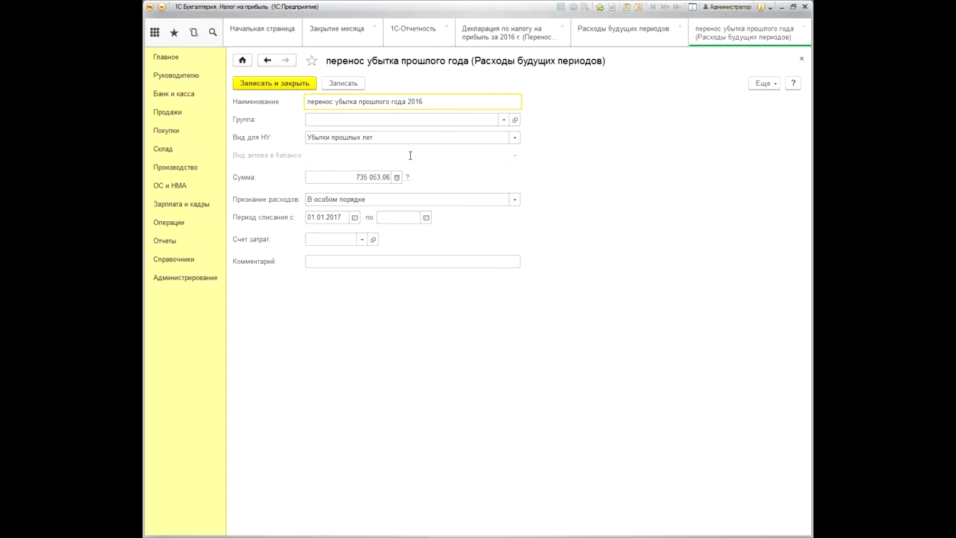
pyautogui.click(515, 141)
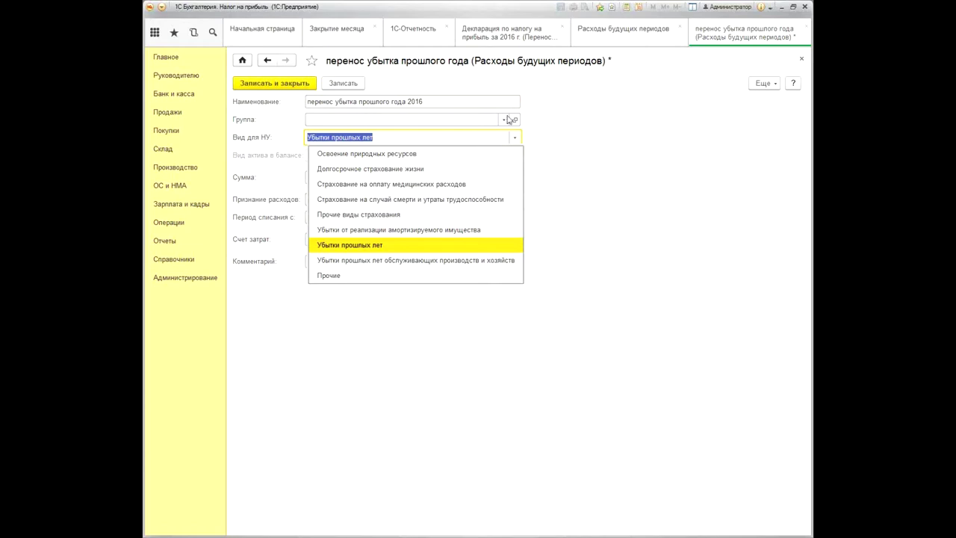
pyautogui.click(750, 170)
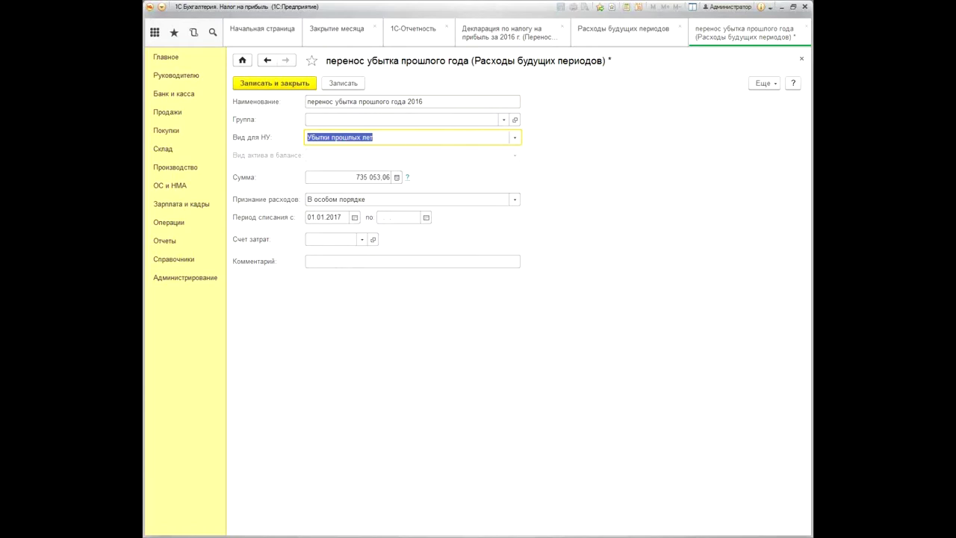
pyautogui.click(801, 59)
pyautogui.click(483, 288)
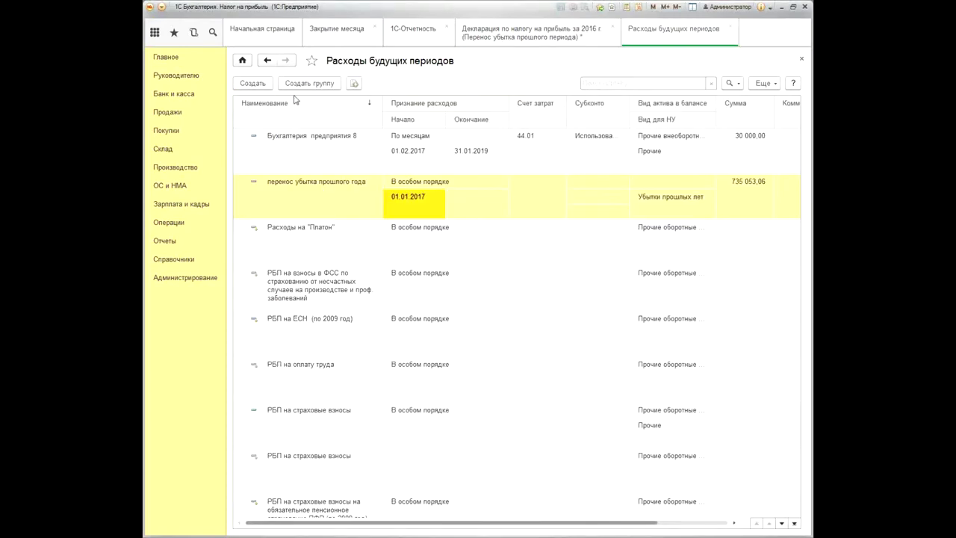
# - Look at a blank deferred expense card and re-examine the write-off period of the "перенос убытка прошлого года" entry
pyautogui.click(252, 83)
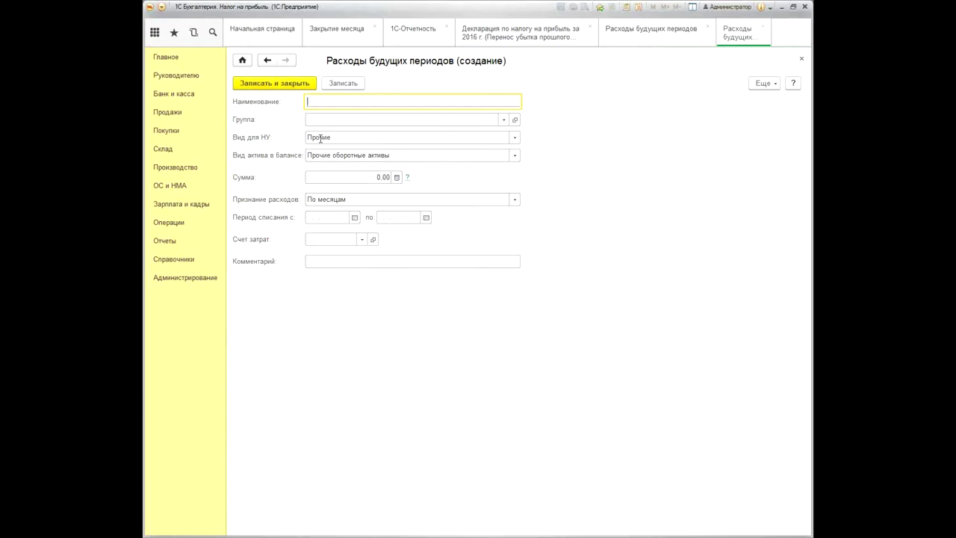
pyautogui.press('Escape')
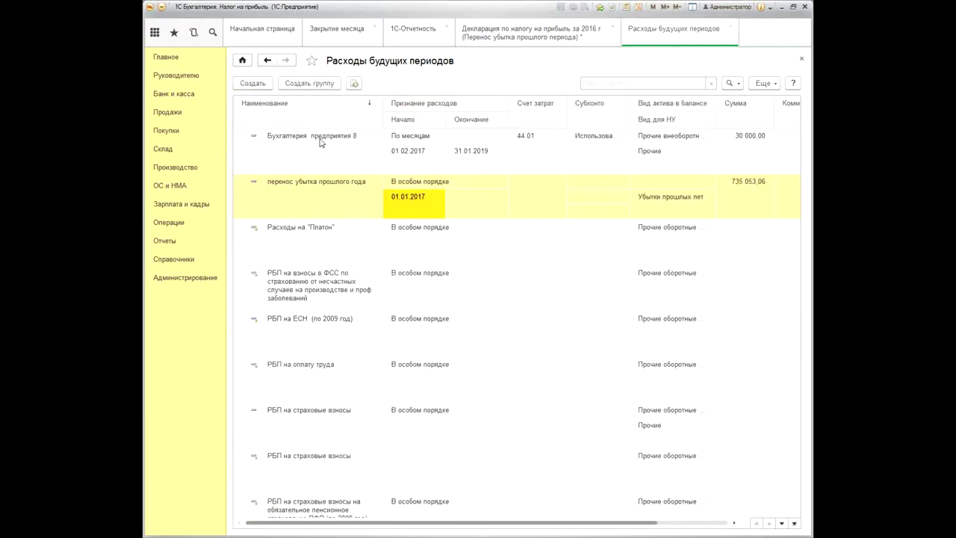
pyautogui.doubleClick(563, 208)
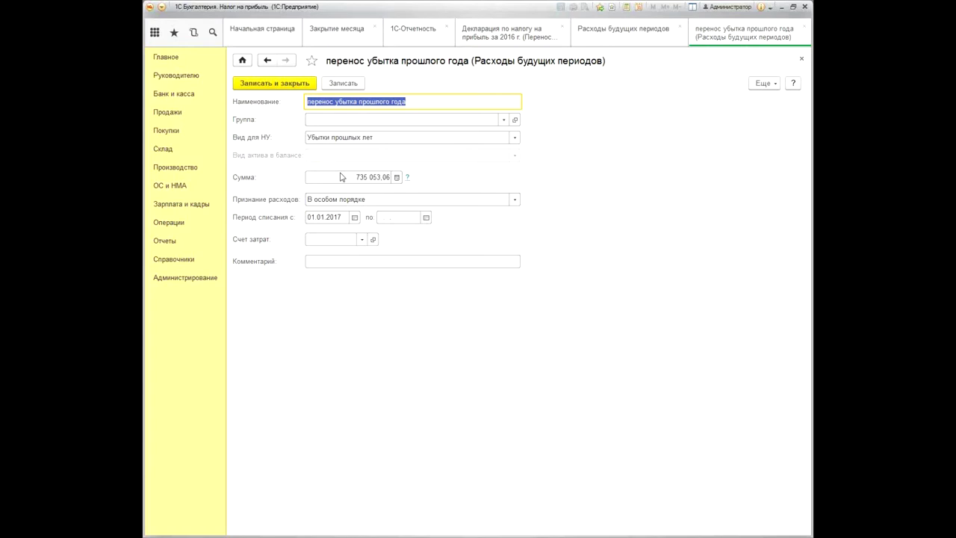
pyautogui.click(368, 218)
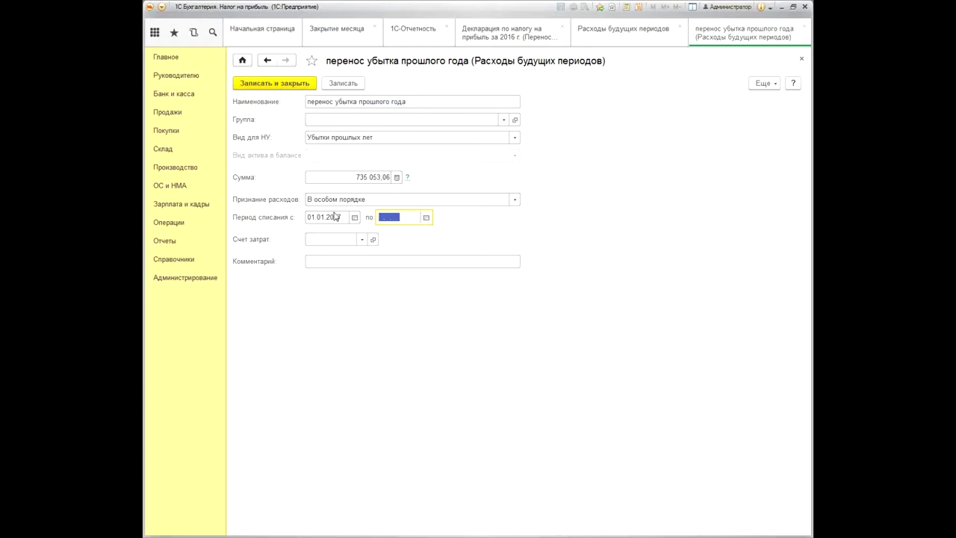
pyautogui.hotkey('ctrl', 'Return')
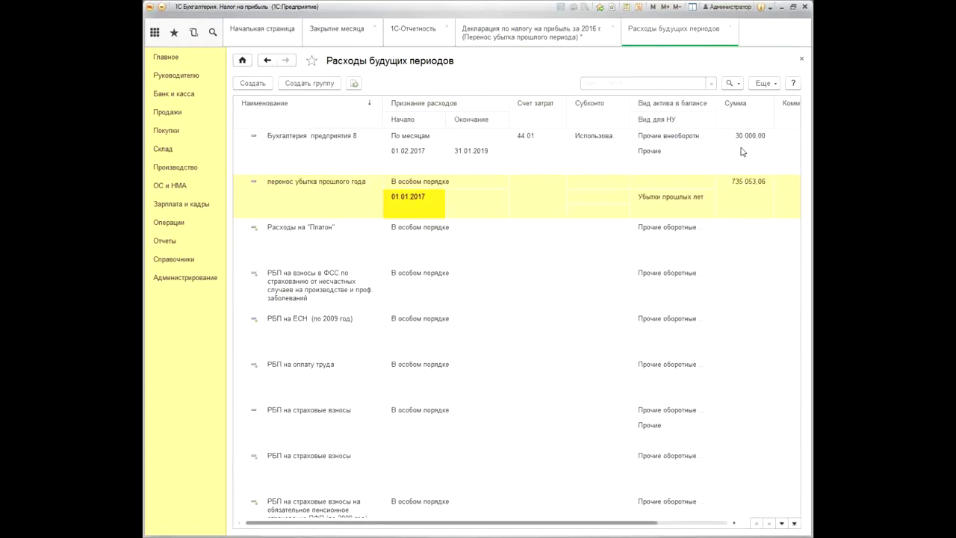
# - Switch to PowerPoint and review slide 4 on entering a new deferred expense record, moving on to slide 5
pyautogui.hotkey('alt', 'Tab')
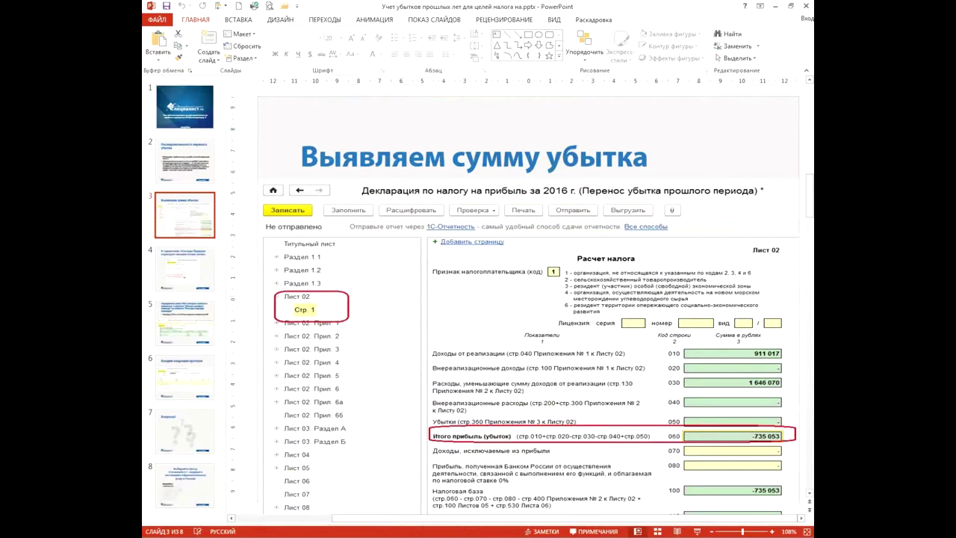
pyautogui.click(164, 255)
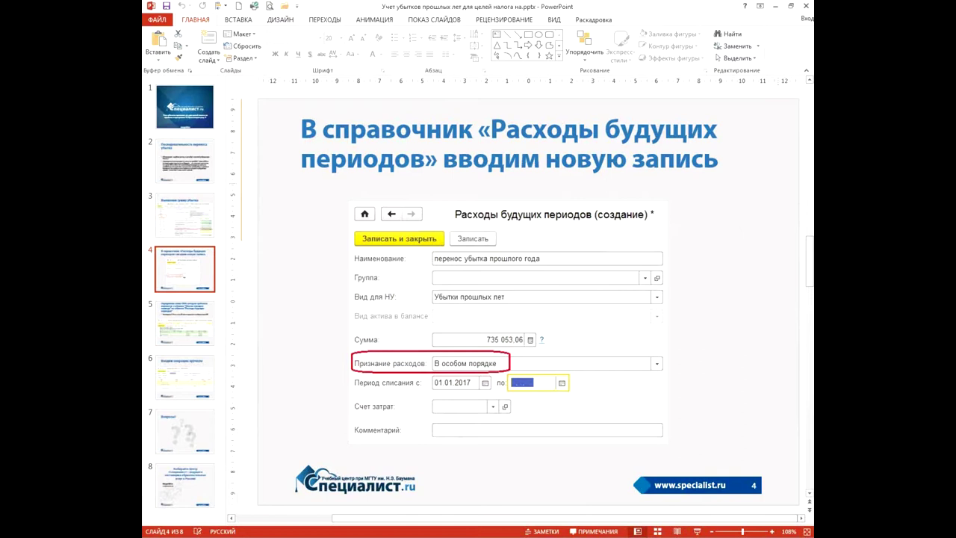
pyautogui.press('pagedown')
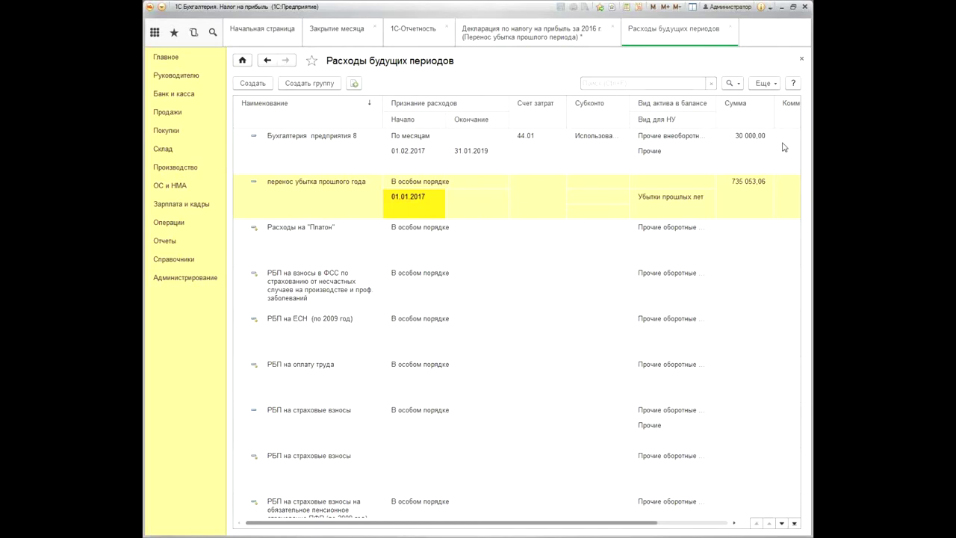
# - Close the deferred expenses, month closing, profit tax declaration and "1С-Отчетность" pages in 1С, discarding the declaration's changes
pyautogui.click(801, 59)
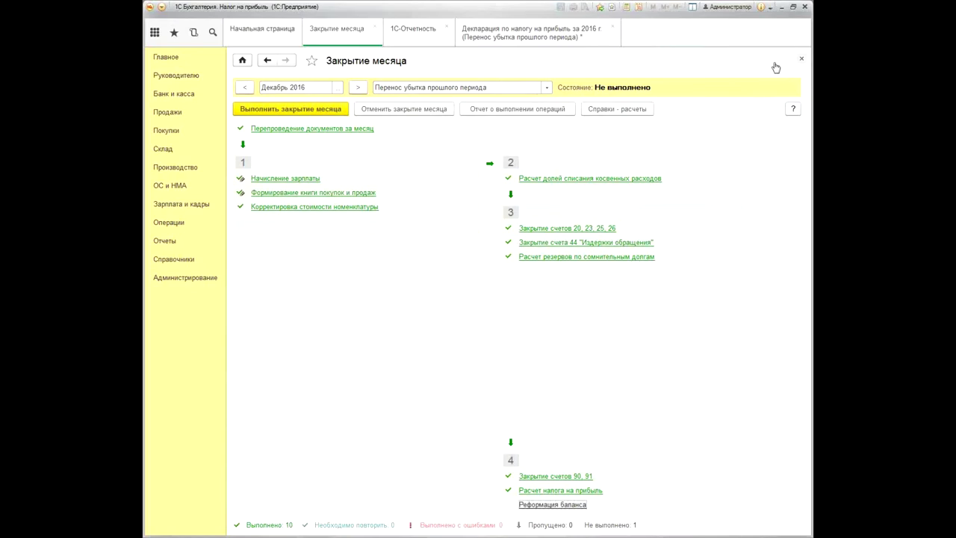
pyautogui.click(802, 59)
pyautogui.click(801, 60)
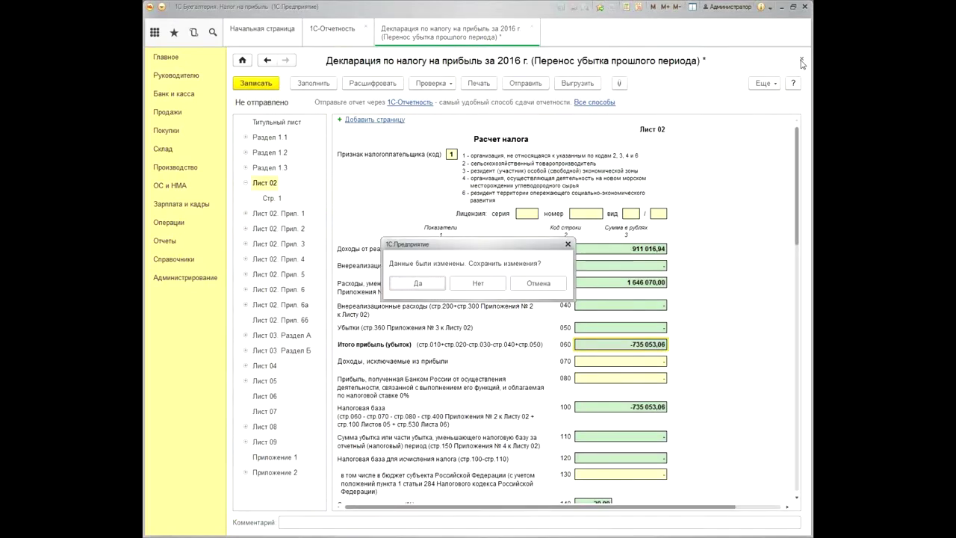
pyautogui.click(501, 284)
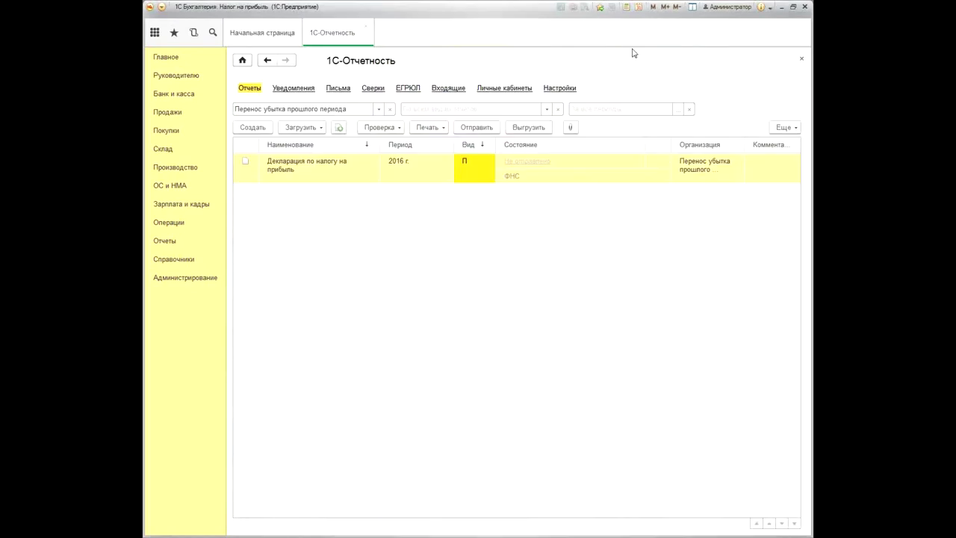
pyautogui.click(366, 27)
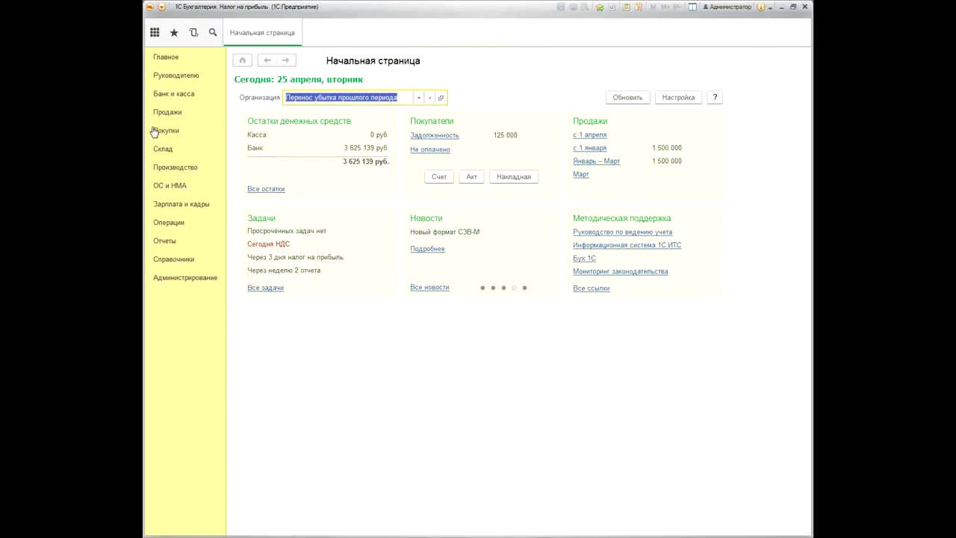
# - Generate the 2016 turnover balance sheet for account 09 of "Перенос убытка прошлого периода" and check its closing debit balance before closing it
pyautogui.click(163, 241)
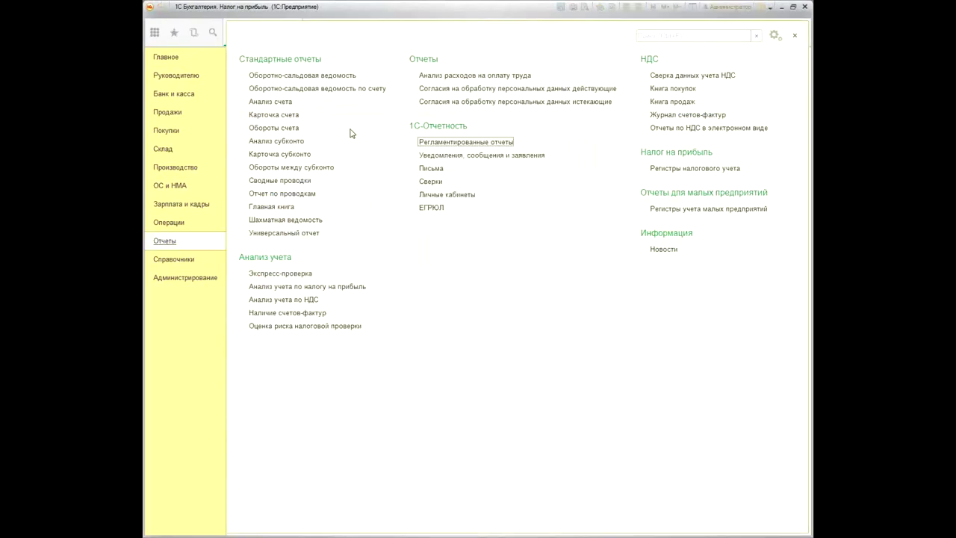
pyautogui.click(328, 86)
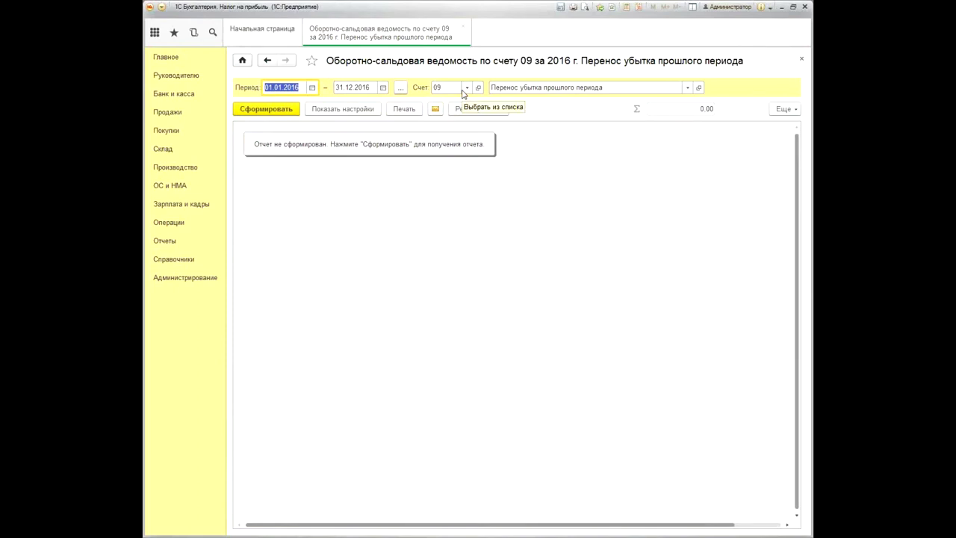
pyautogui.click(550, 86)
pyautogui.press('Down')
pyautogui.press('Down')
pyautogui.press('Up')
pyautogui.press('Down')
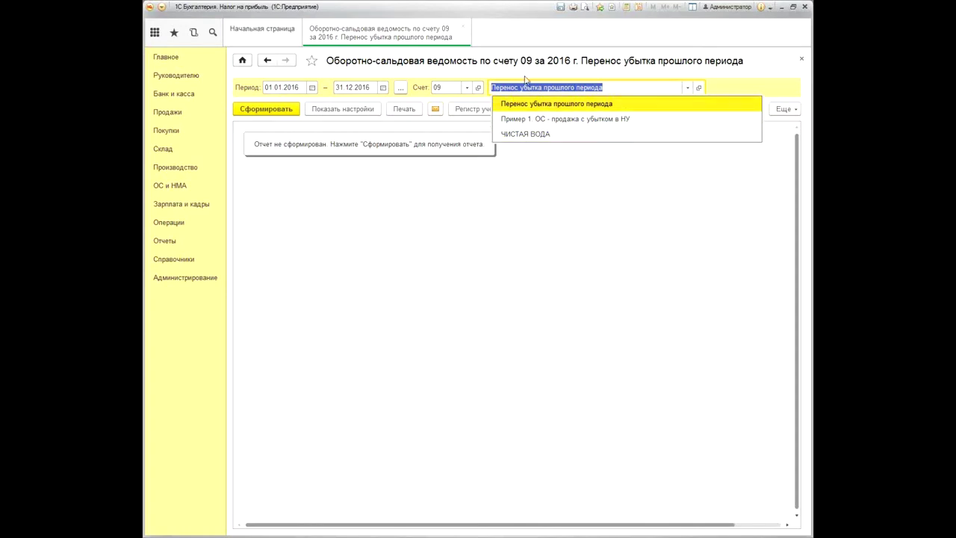
pyautogui.press('Return')
pyautogui.click(250, 111)
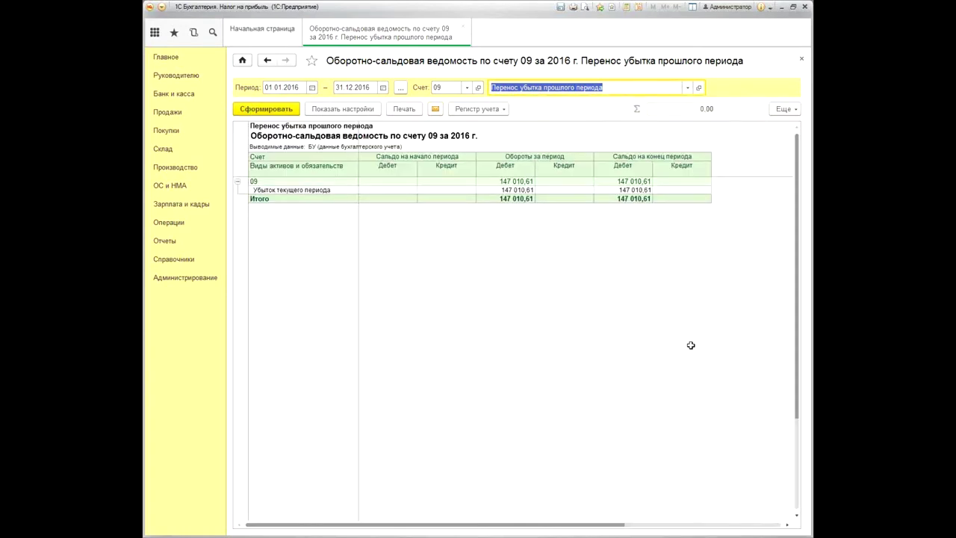
pyautogui.click(618, 188)
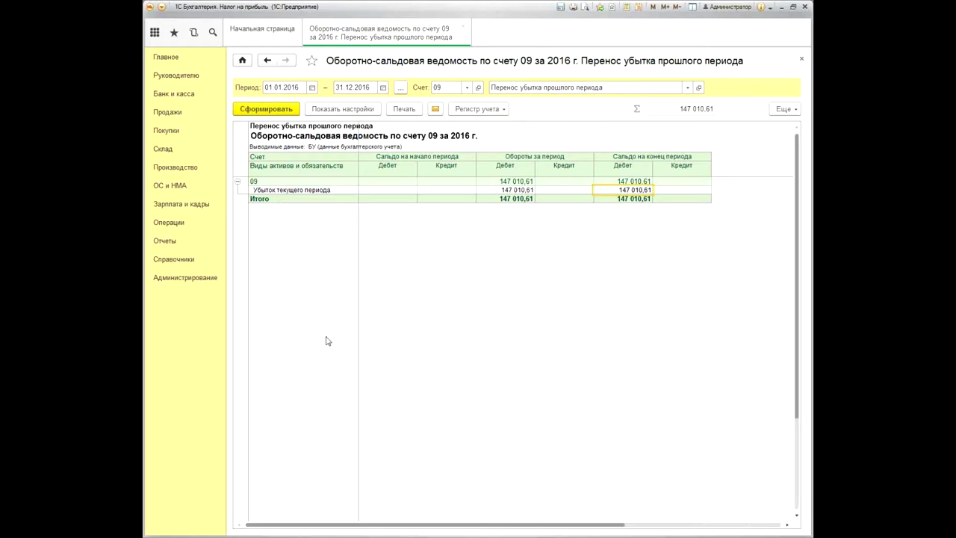
pyautogui.click(462, 26)
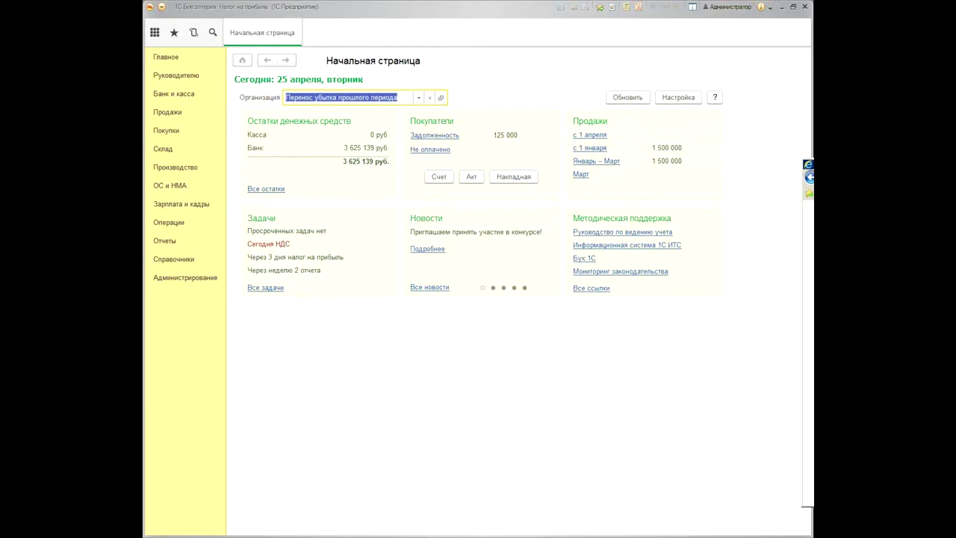
# - Switch to PowerPoint, review slide 6 on entering the operation manually, and return to 1С Бухгалтерия
pyautogui.hotkey('alt', 'Tab')
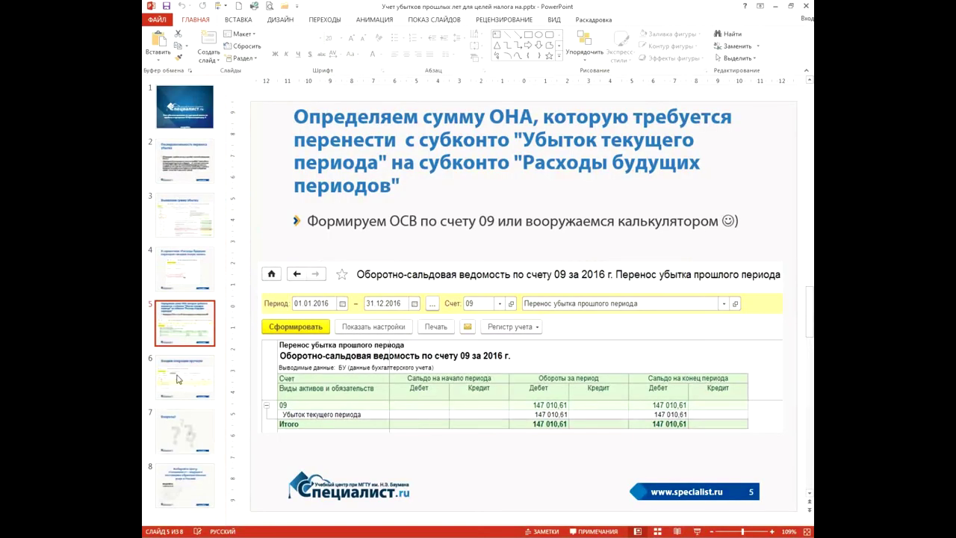
pyautogui.click(180, 380)
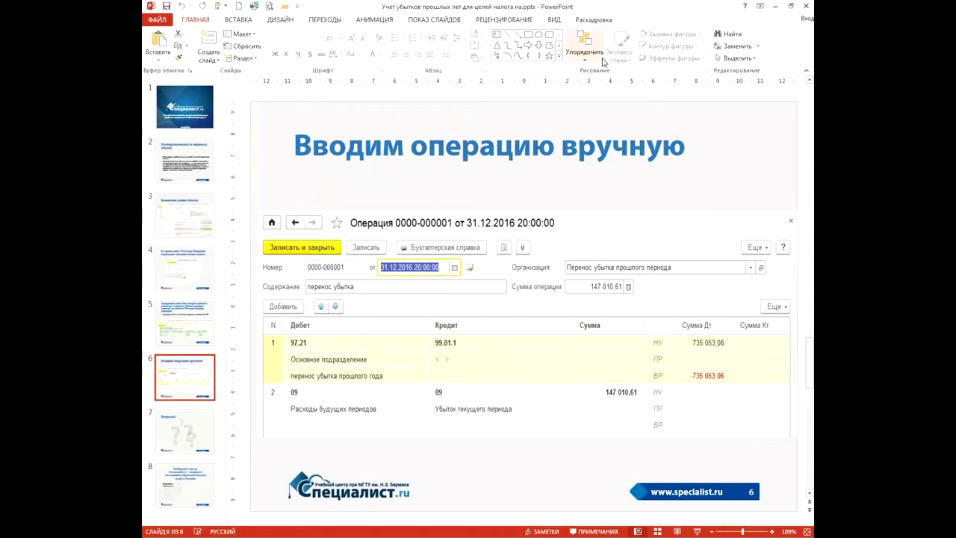
pyautogui.click(777, 7)
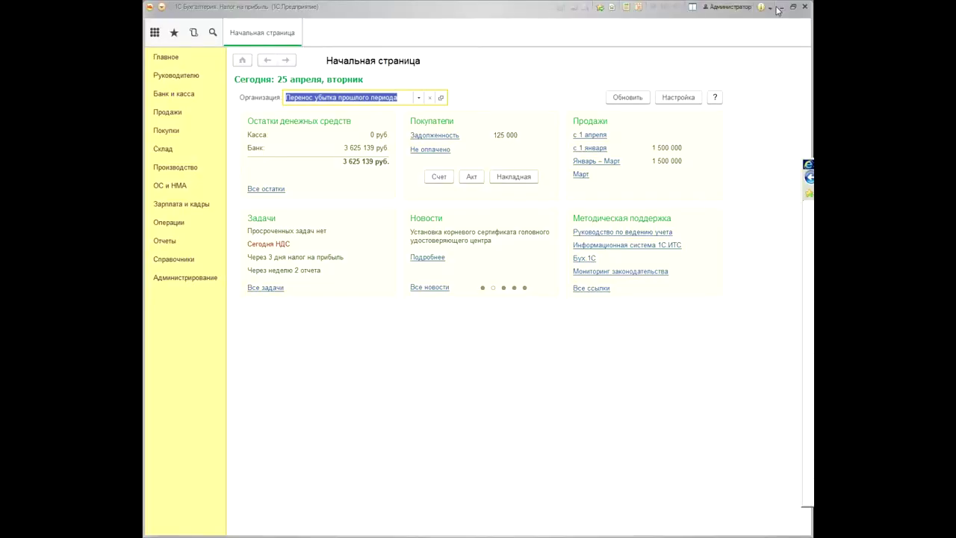
# - Remove the deletion mark from the 31.12.2016 loss transfer operation in the manually entered operations and close the list
pyautogui.click(169, 223)
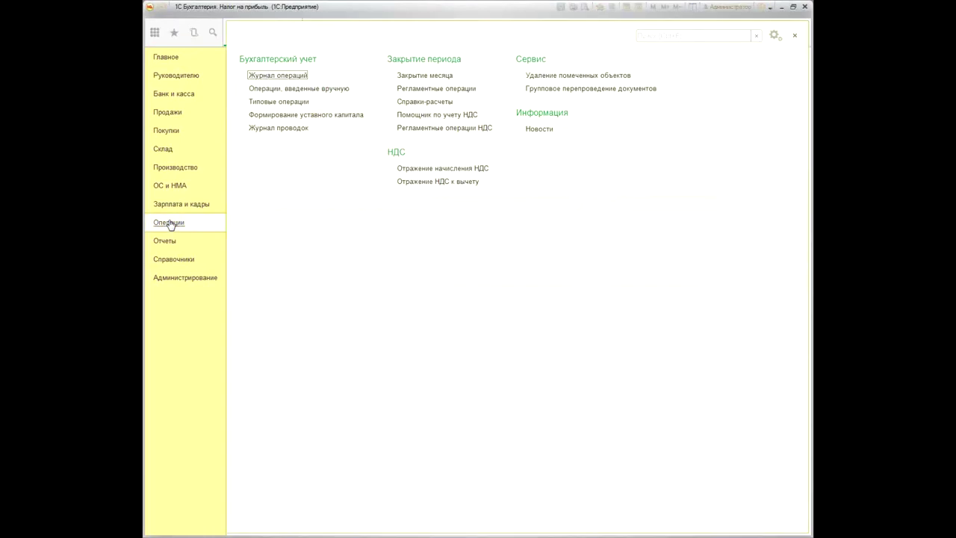
pyautogui.click(322, 89)
pyautogui.rightClick(425, 142)
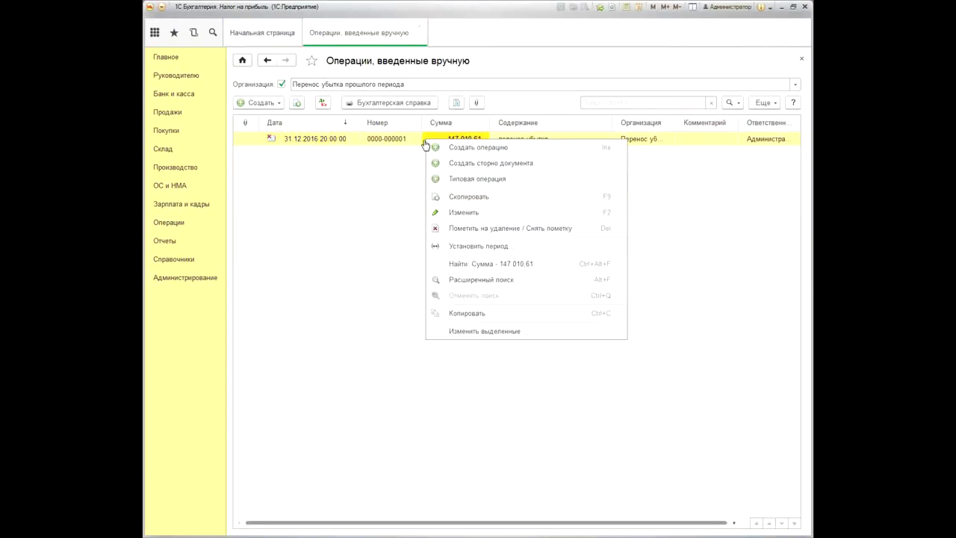
pyautogui.click(365, 146)
pyautogui.rightClick(407, 140)
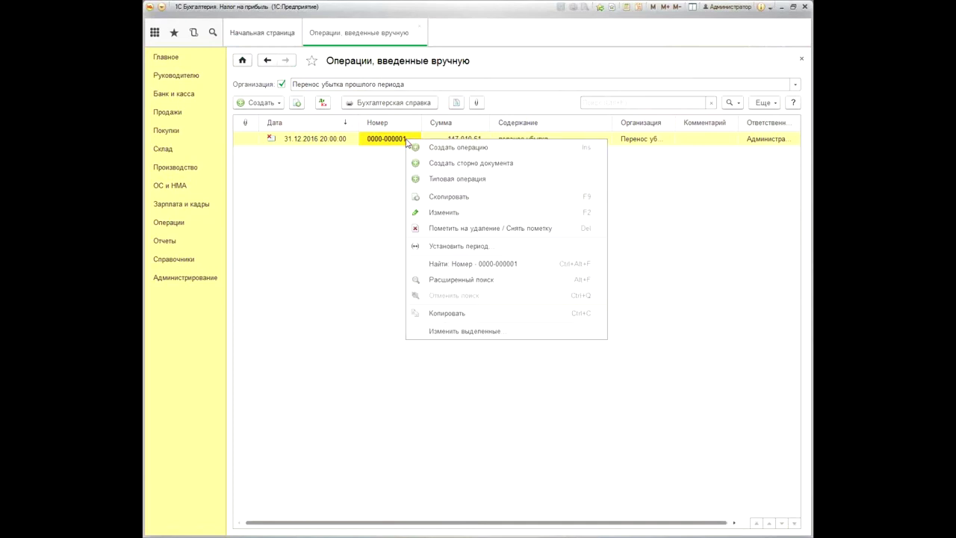
pyautogui.click(490, 230)
pyautogui.click(442, 287)
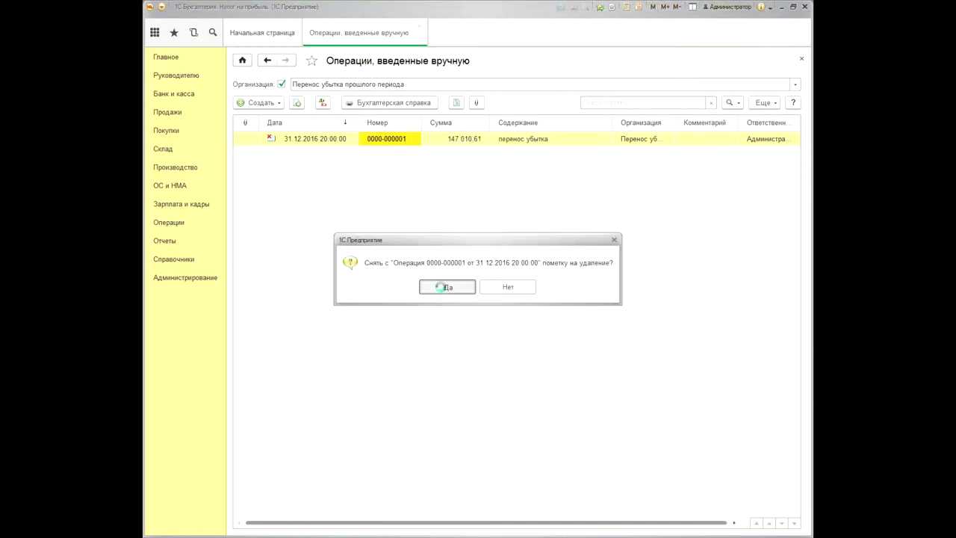
pyautogui.click(420, 26)
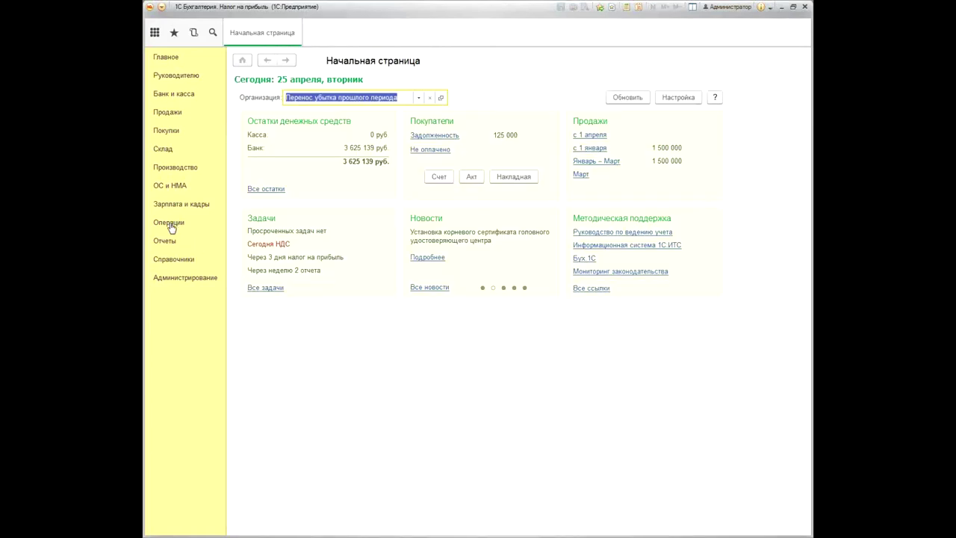
# - Look through the document types offered for a new document in "Журнал операций", then close the journal without creating one
pyautogui.click(171, 224)
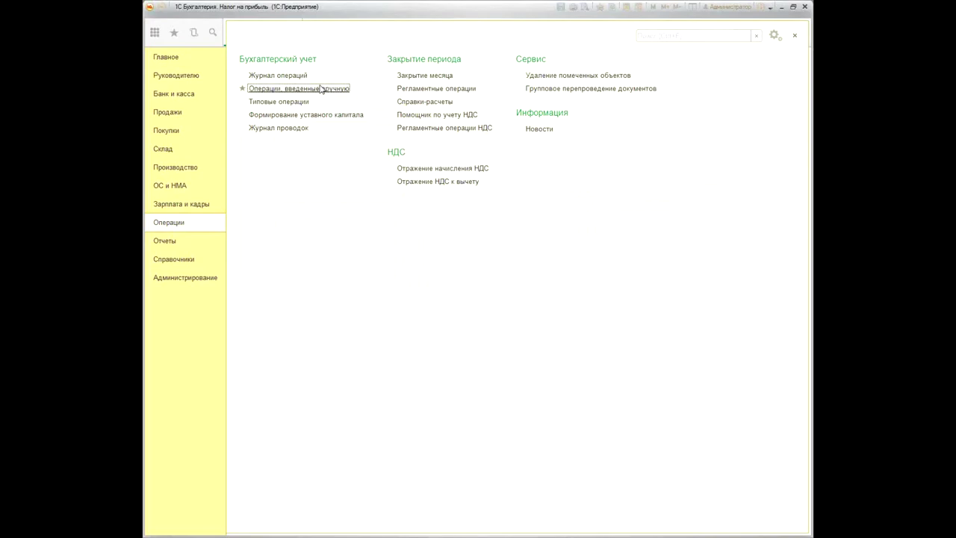
pyautogui.click(280, 78)
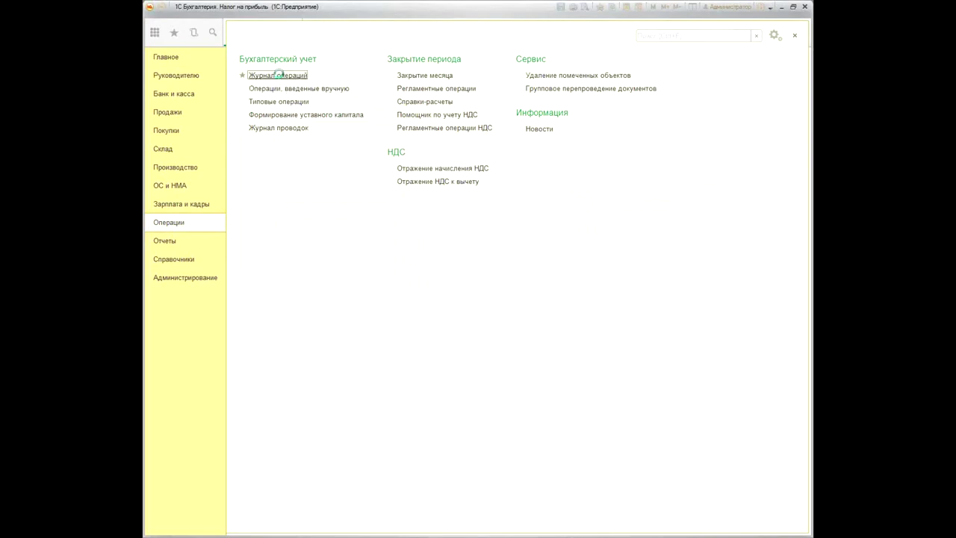
pyautogui.click(252, 103)
pyautogui.scroll(-3, 597, 299)
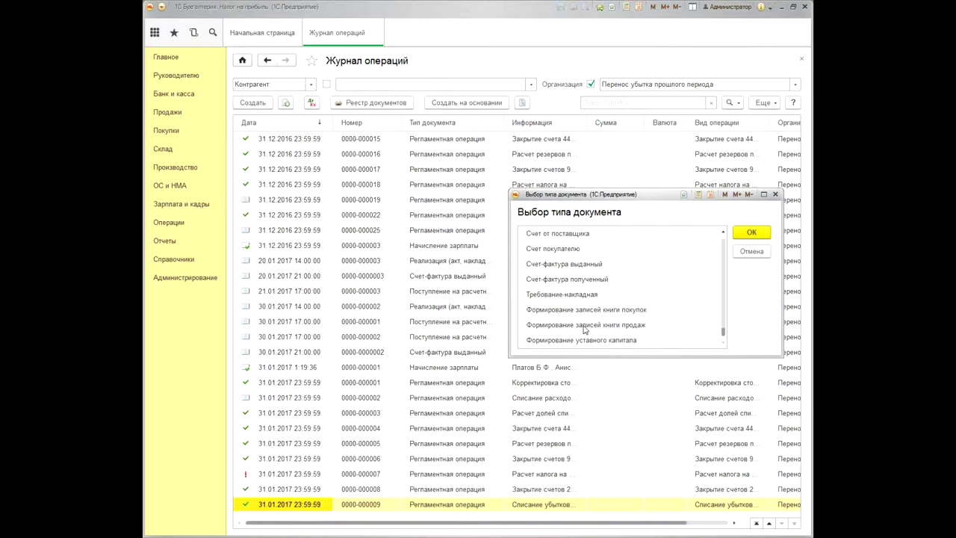
pyautogui.click(776, 195)
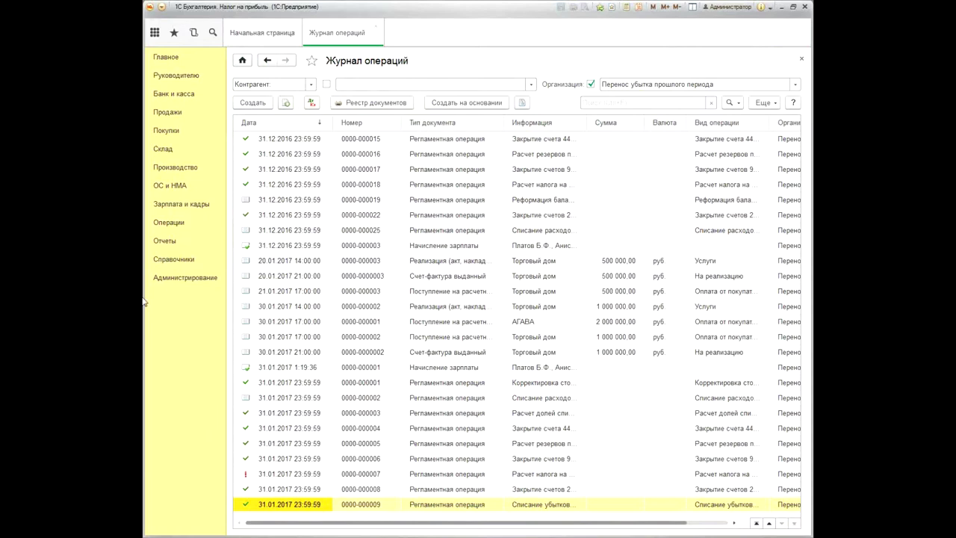
pyautogui.click(376, 27)
# - Open the manually entered "перенос убытка" operation and examine its date and the first posting's debit account
pyautogui.click(174, 223)
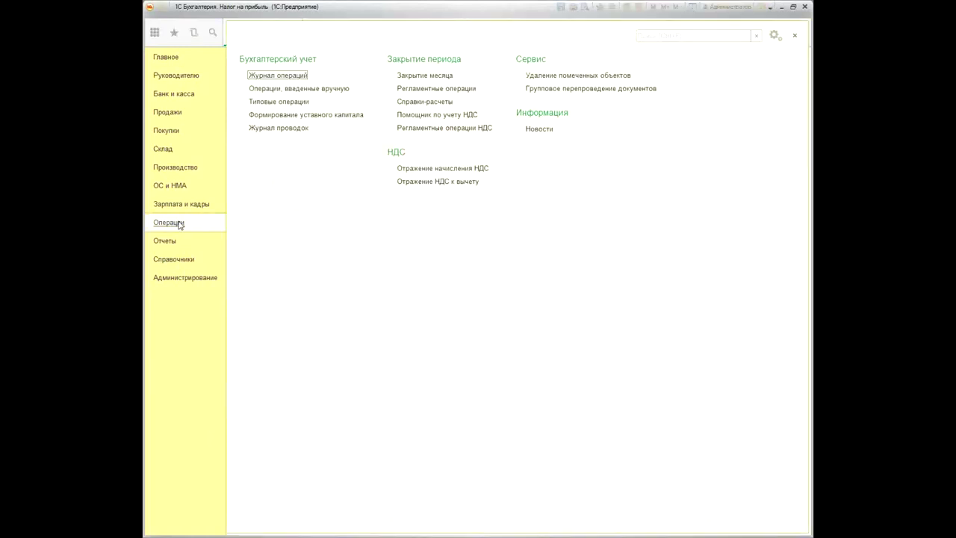
pyautogui.click(313, 88)
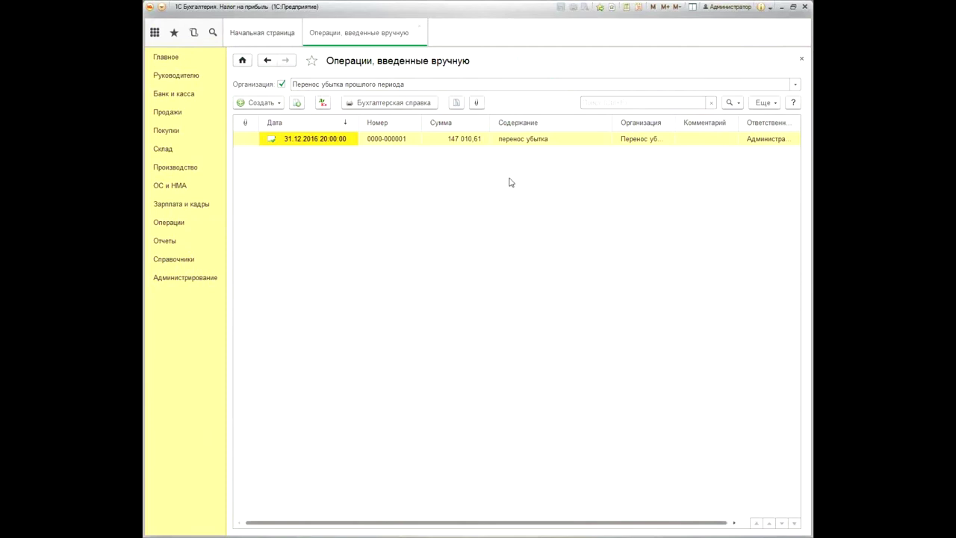
pyautogui.doubleClick(387, 140)
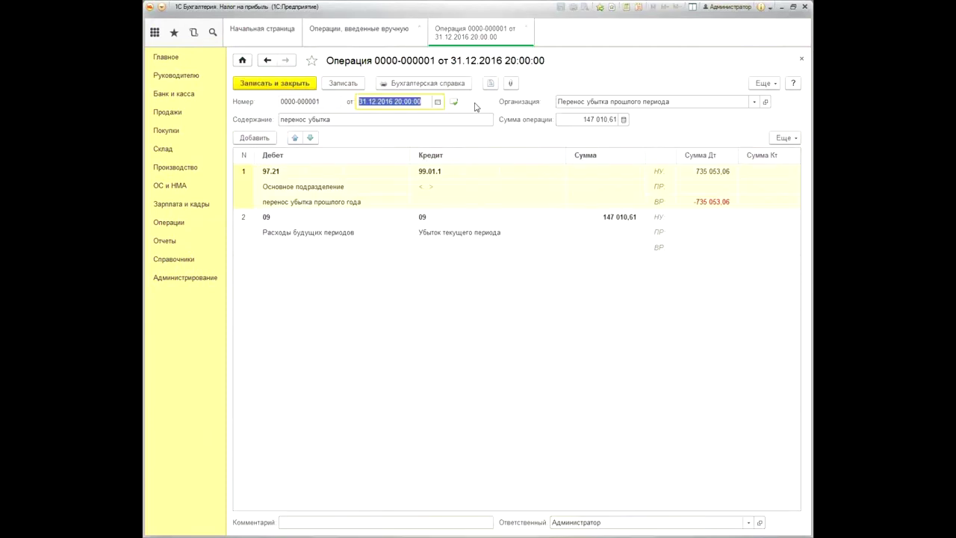
pyautogui.click(359, 102)
pyautogui.click(273, 174)
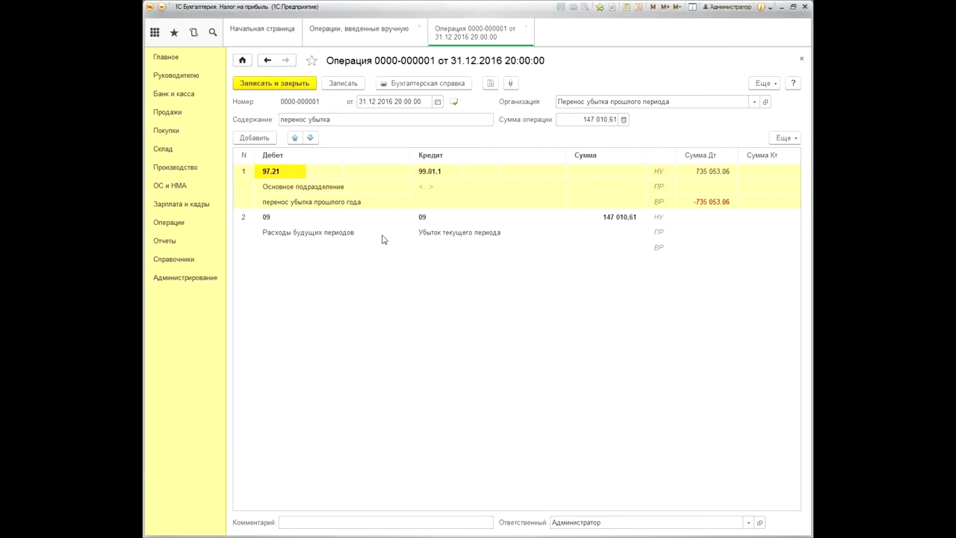
# - Choose "перенос убытка прошлого года" from the full deferred expenses list as the first posting's debit item
pyautogui.click(377, 204)
pyautogui.click(378, 206)
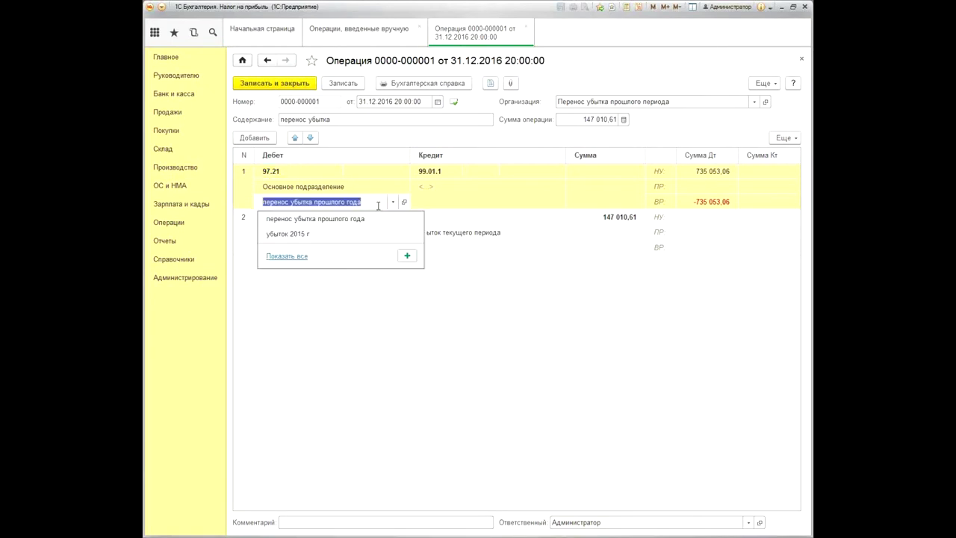
pyautogui.click(296, 255)
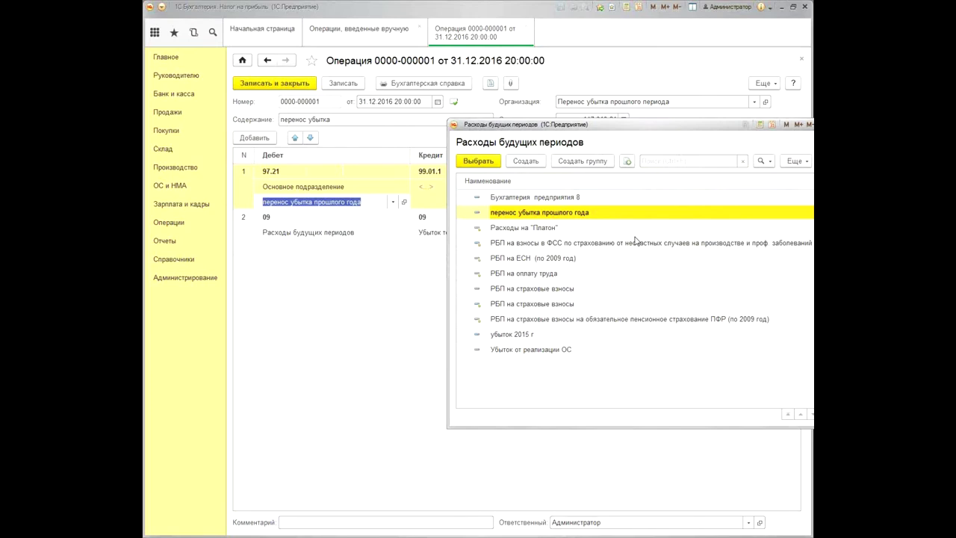
pyautogui.press('Return')
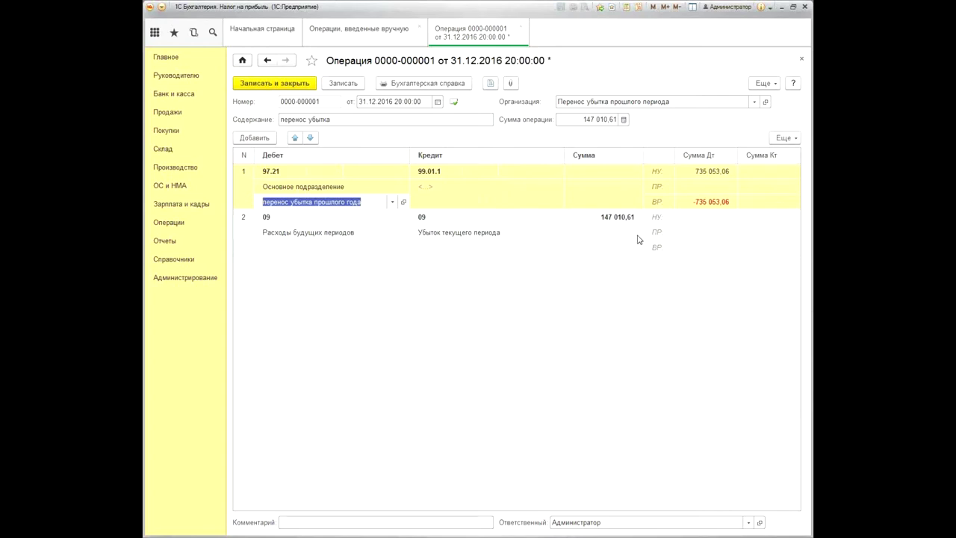
# - Look at the deferred expenses list and a blank new expense card from the first posting, closing both without changes
pyautogui.click(392, 201)
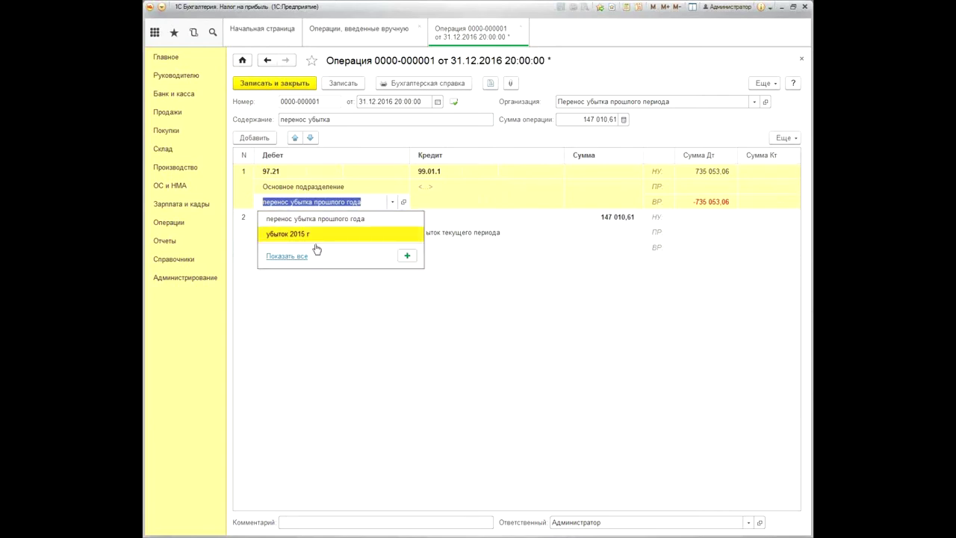
pyautogui.click(292, 256)
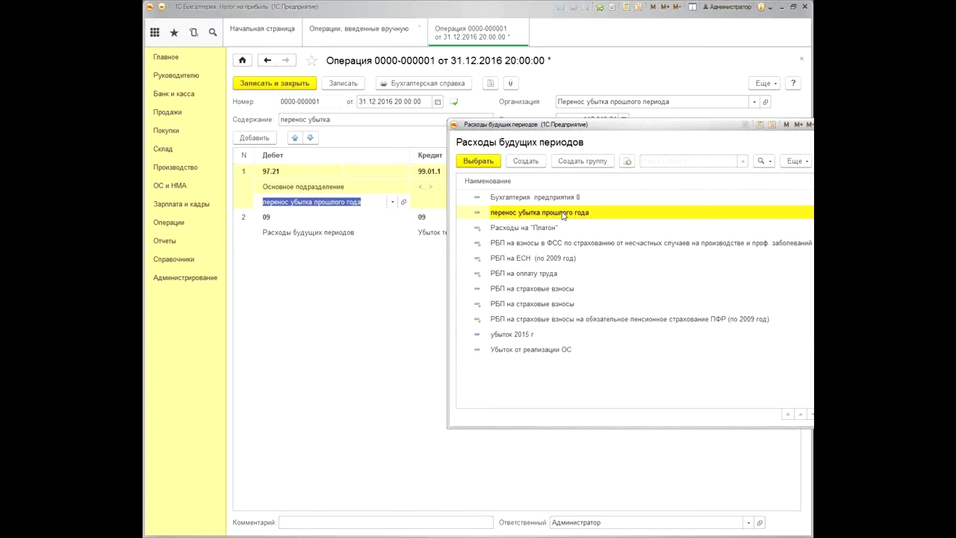
pyautogui.click(525, 161)
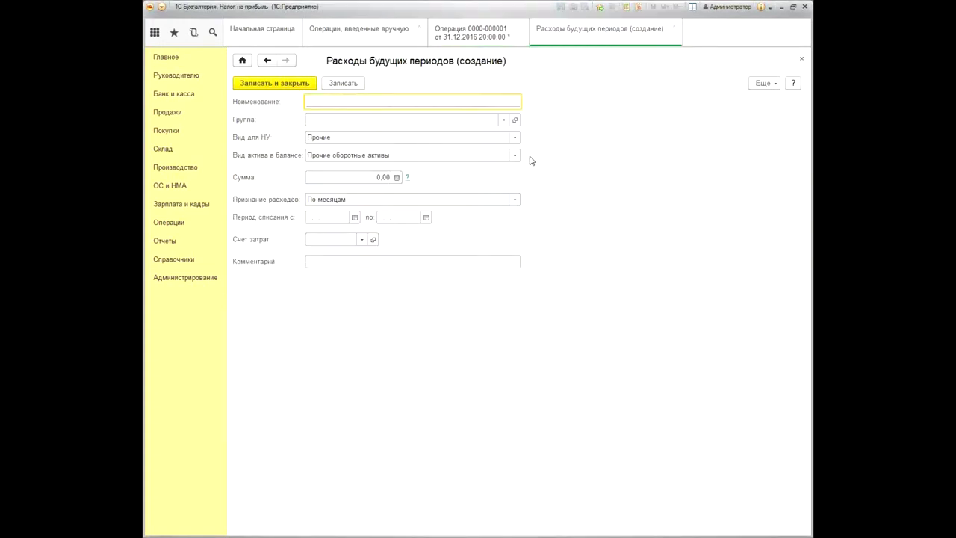
pyautogui.click(674, 28)
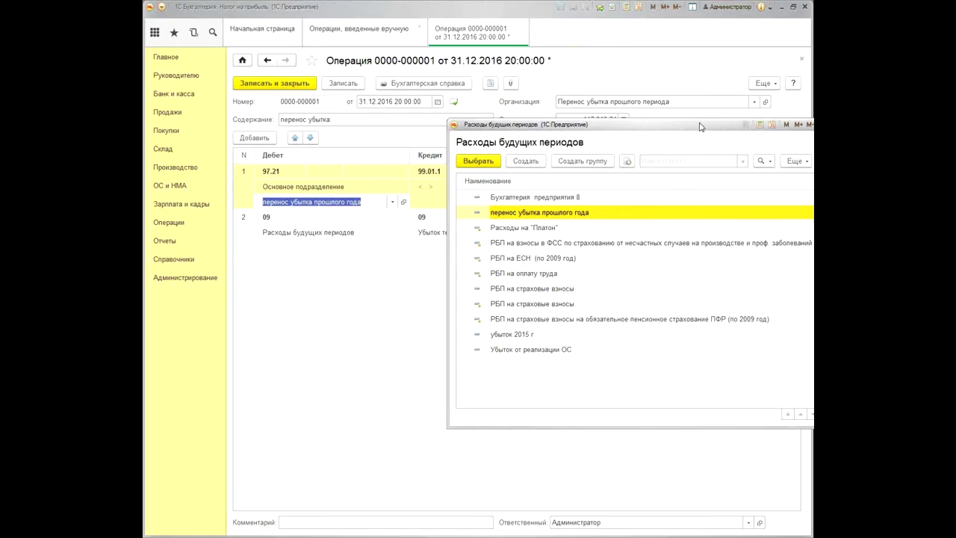
pyautogui.moveTo(699, 127); pyautogui.dragTo(554, 122)
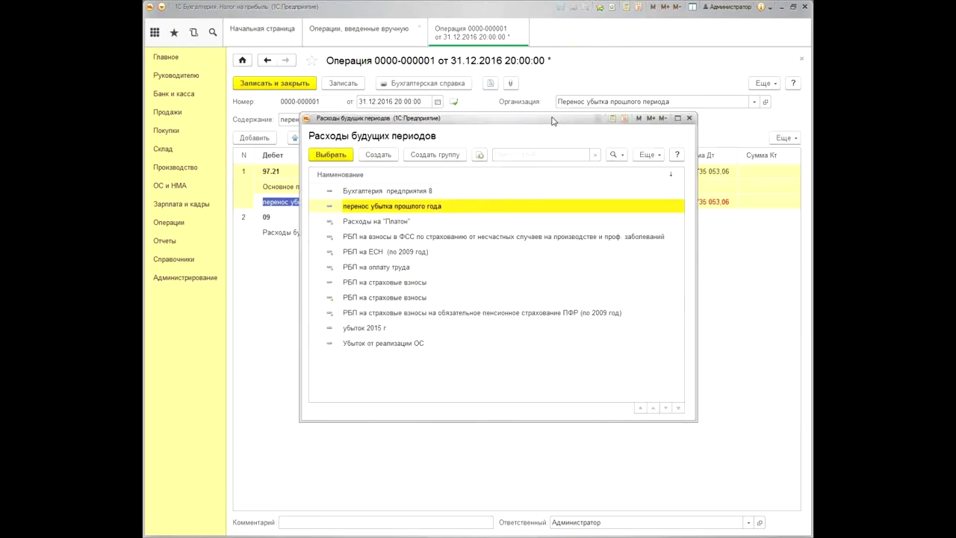
pyautogui.click(688, 118)
pyautogui.click(489, 289)
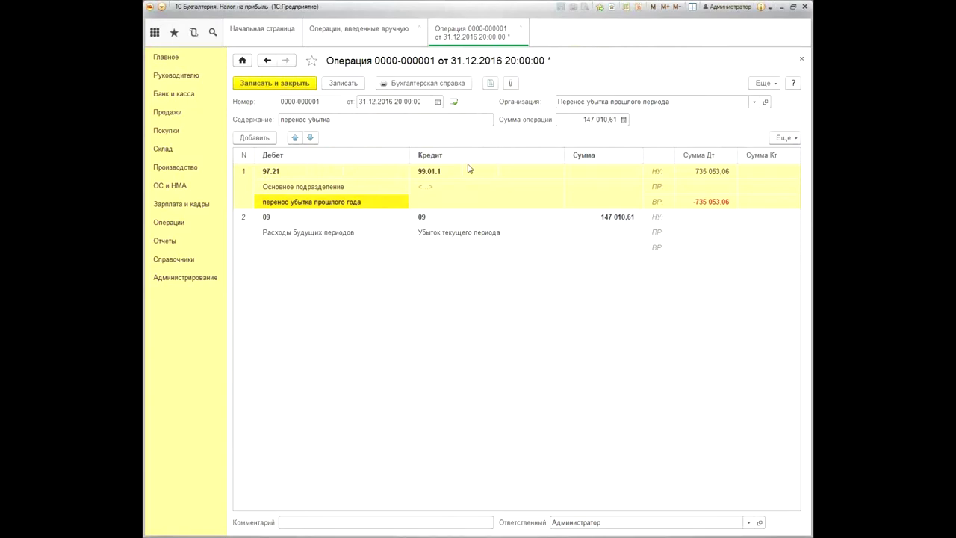
# - Examine the first posting's credit account, its empty analytics field and the tax accounting debit amount
pyautogui.click(439, 174)
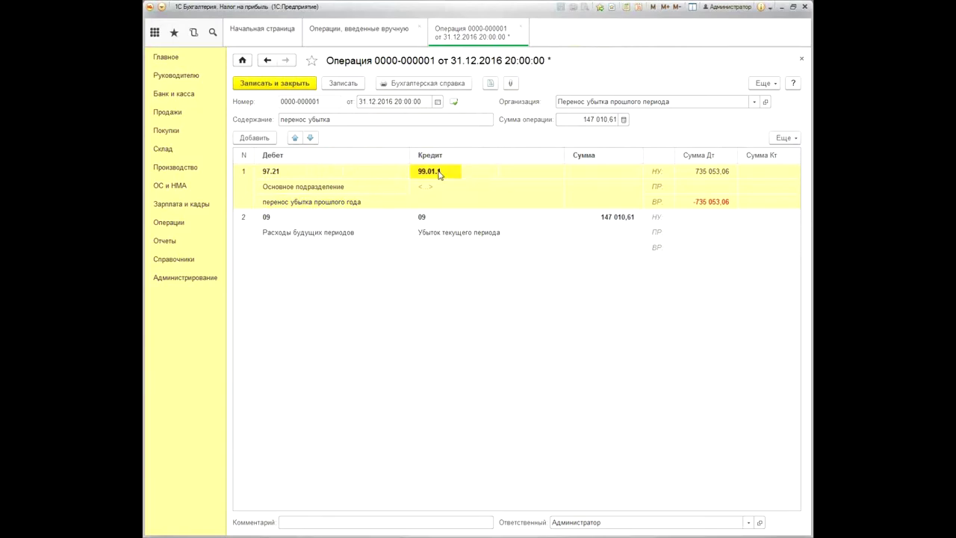
pyautogui.click(508, 208)
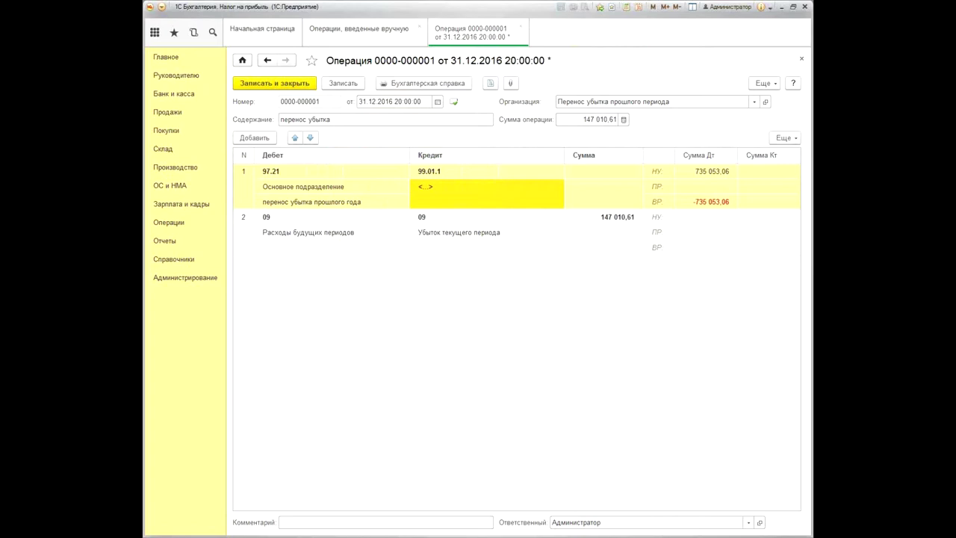
pyautogui.click(676, 171)
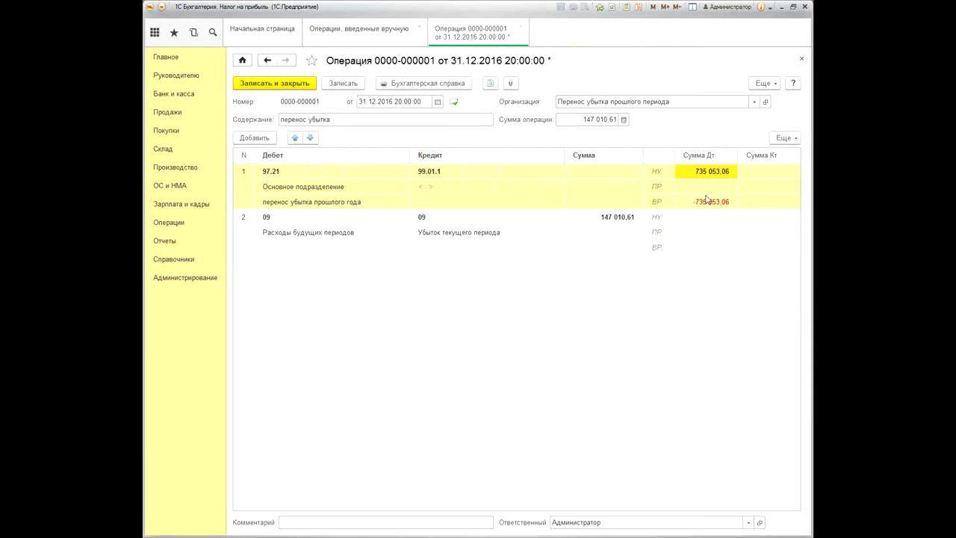
# - Add a third posting with debit account 97.21, "Основное подразделение" and the expense "перенос убытка прошлого года"
pyautogui.click(259, 141)
pyautogui.write('9721')
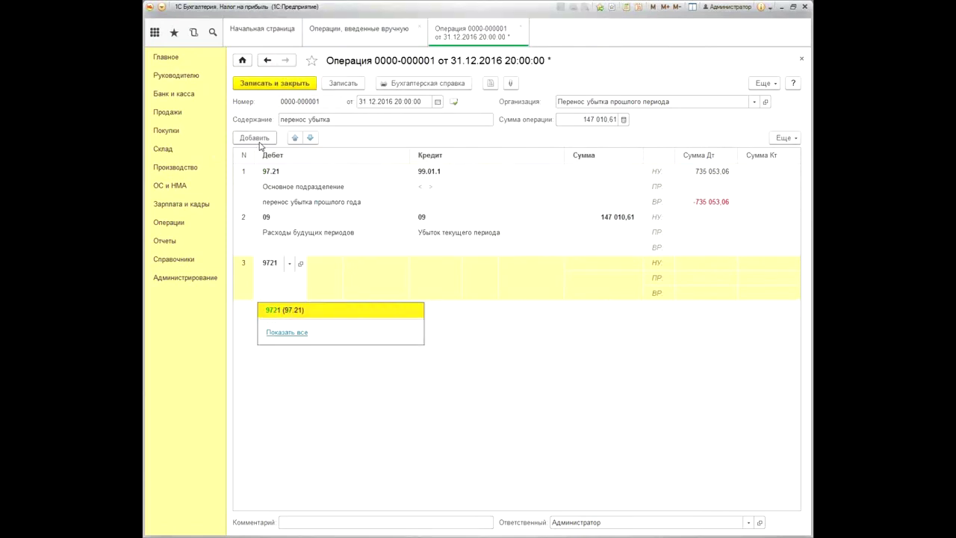
pyautogui.press('Return')
pyautogui.press('Down')
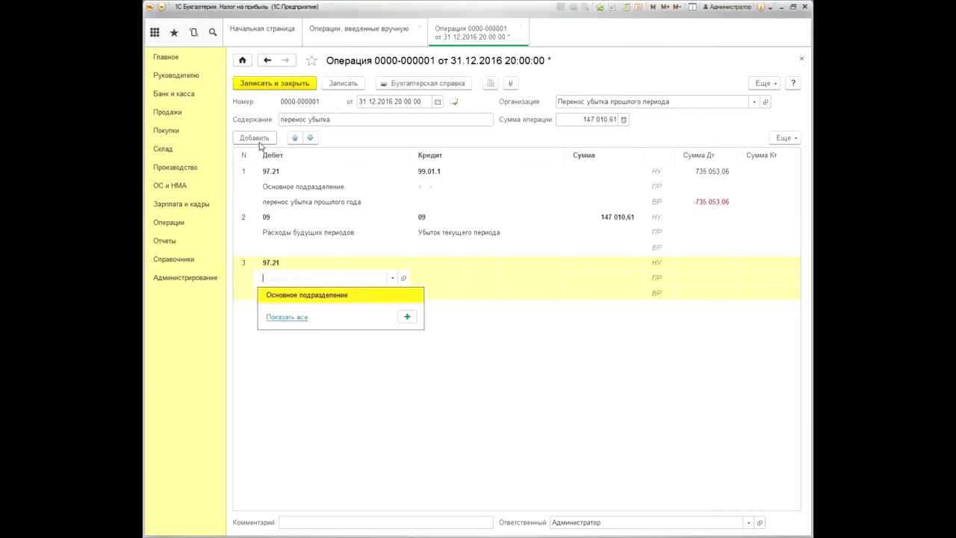
pyautogui.press('Return')
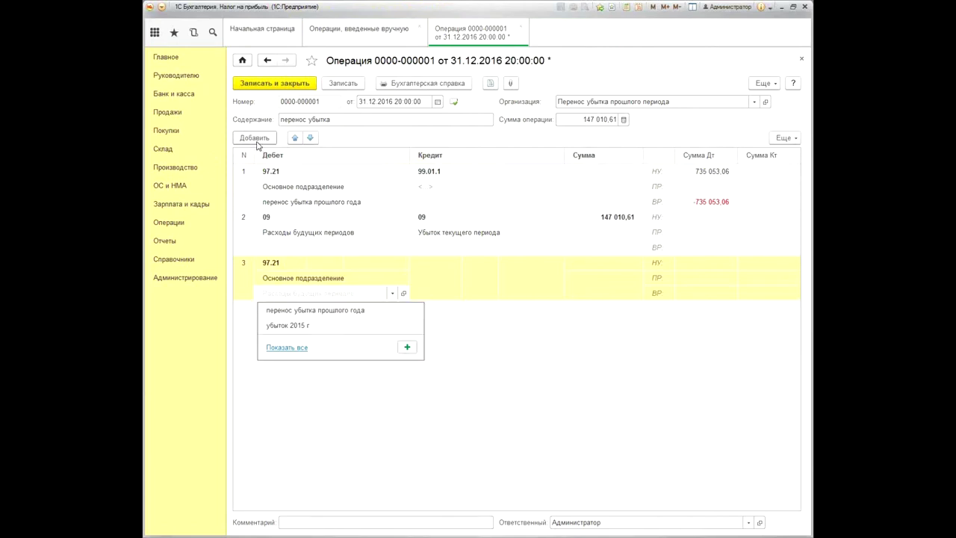
pyautogui.press('Down')
pyautogui.press('Return')
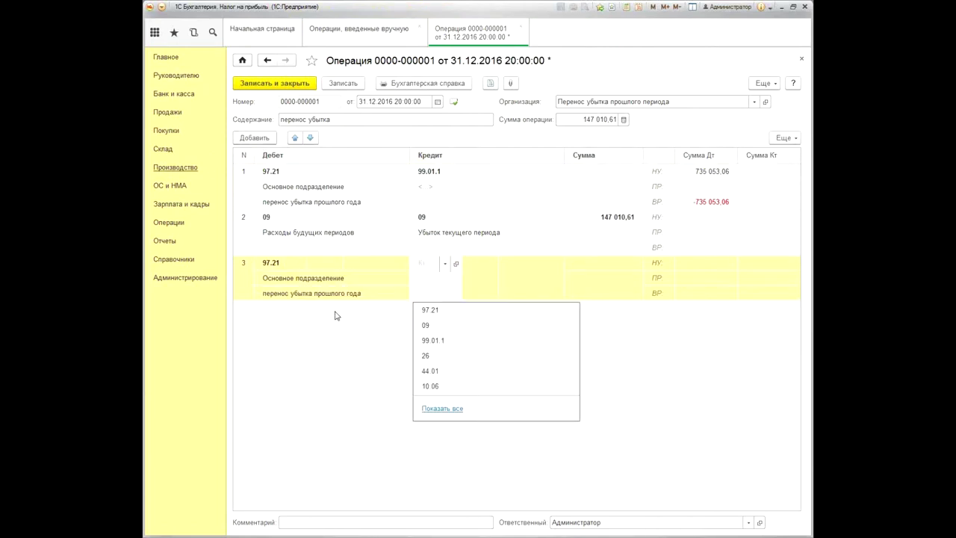
# - Set the third posting's credit account to 99.01.1 with the analytics item "Прибыль (убыток) от продаж"
pyautogui.write('99')
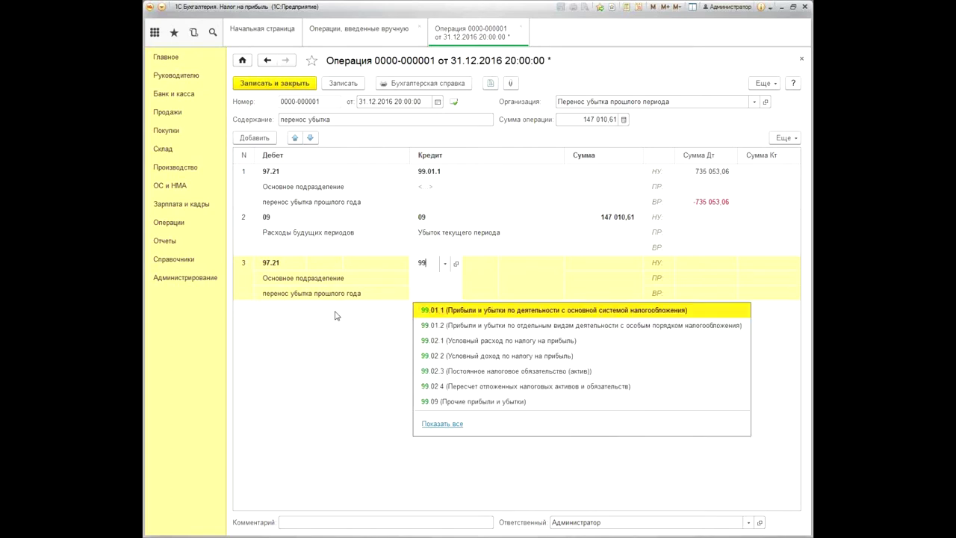
pyautogui.press('Return')
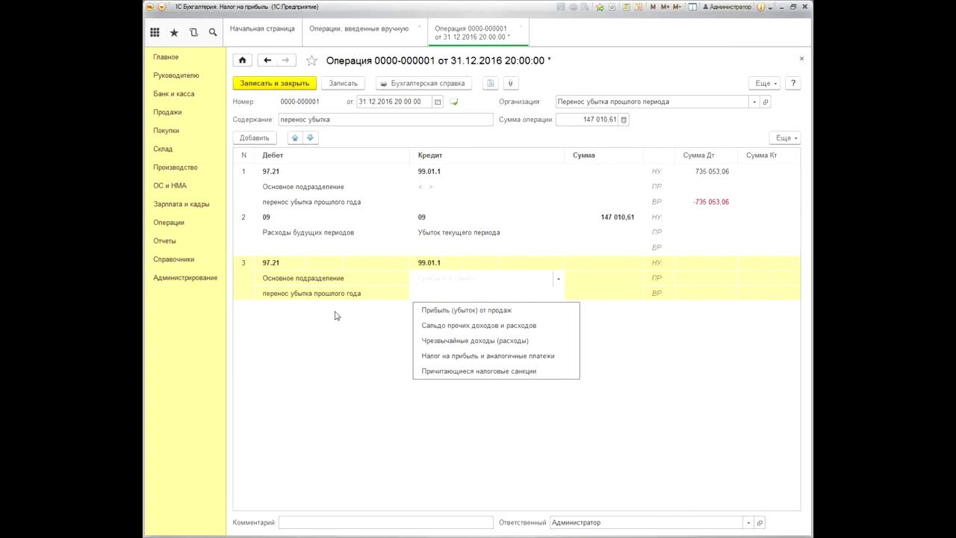
pyautogui.press('Up')
pyautogui.press('Up')
pyautogui.press('Up')
pyautogui.press('Up')
pyautogui.press('Up')
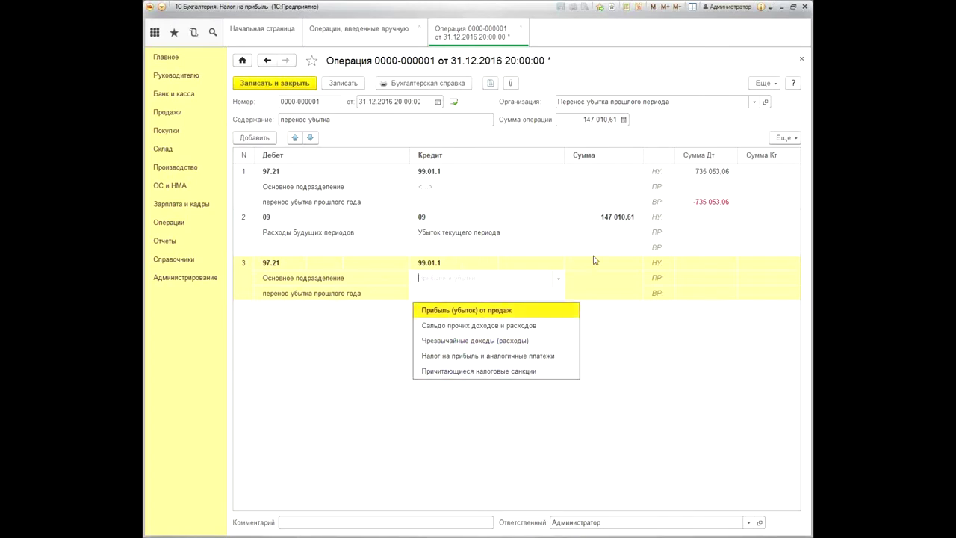
pyautogui.press('Return')
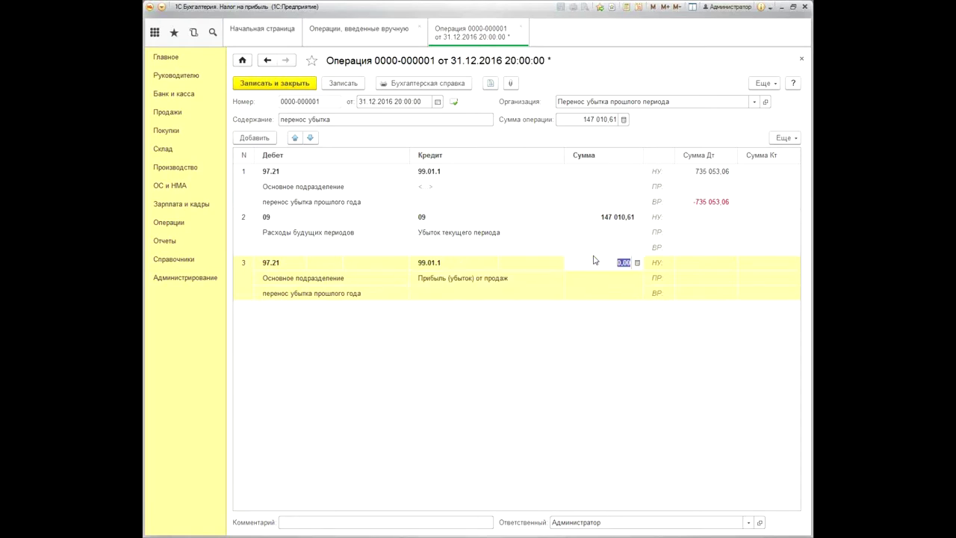
# - Leave the third posting's accounting amount empty and set its НУ debit amount to 735 053,06
pyautogui.press('Return')
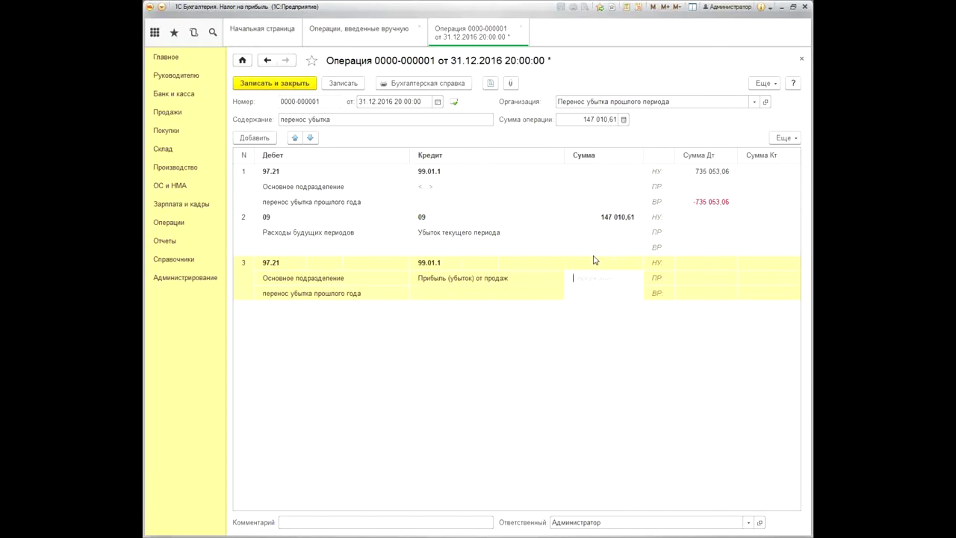
pyautogui.press('Return')
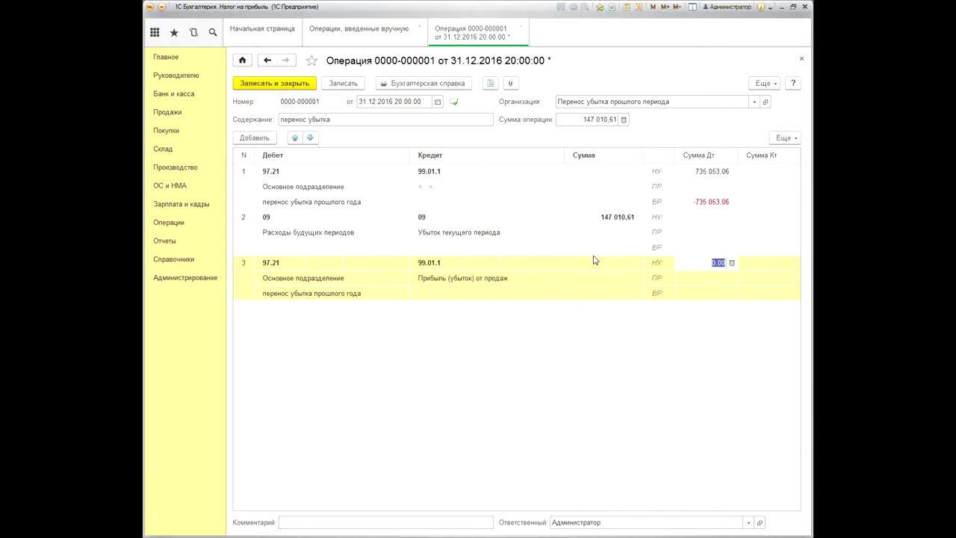
pyautogui.write('735 053,06')
# - Copy the third posting's НУ debit amount into its ВР debit amount and make it negative, -735 053,06
pyautogui.moveTo(722, 263); pyautogui.dragTo(672, 264)
pyautogui.hotkey('ctrl', 'c')
pyautogui.rightClick(703, 265)
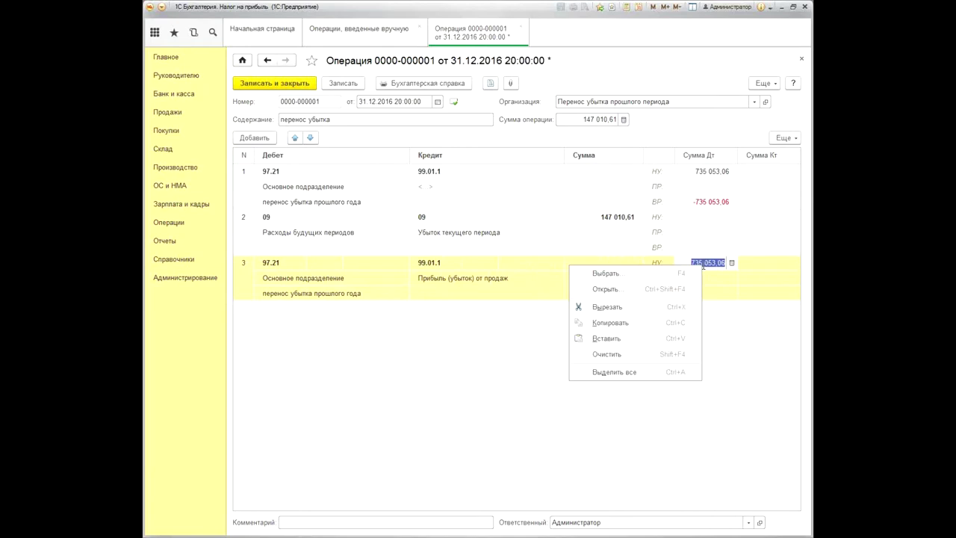
pyautogui.click(609, 322)
pyautogui.click(716, 292)
pyautogui.rightClick(717, 293)
pyautogui.click(634, 367)
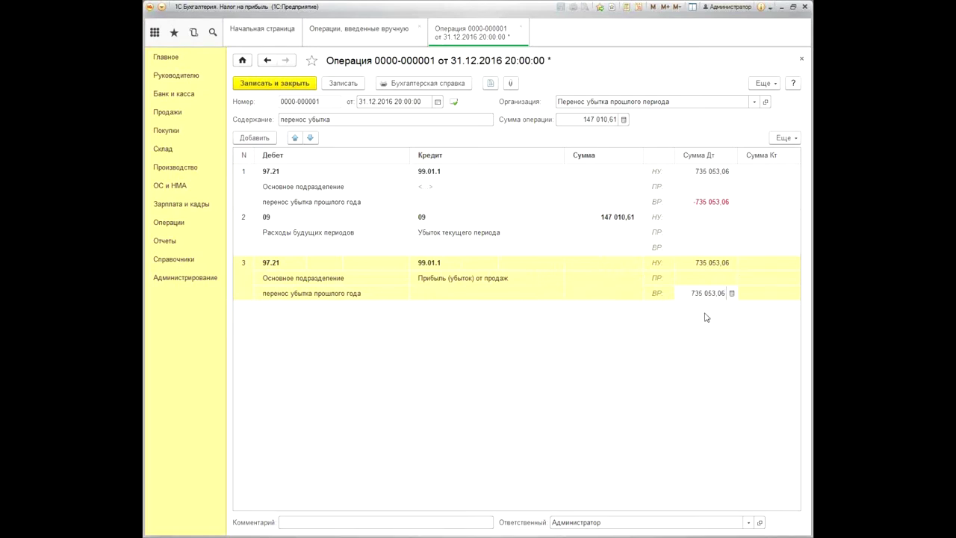
pyautogui.click(615, 264)
pyautogui.write('-')
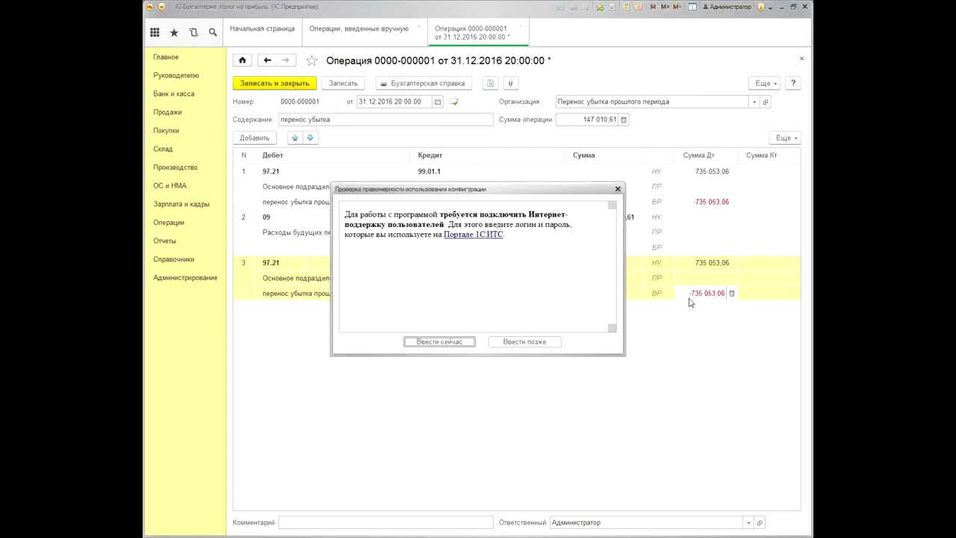
# - Postpone the internet-support login request and discard the unfinished third posting
pyautogui.click(541, 344)
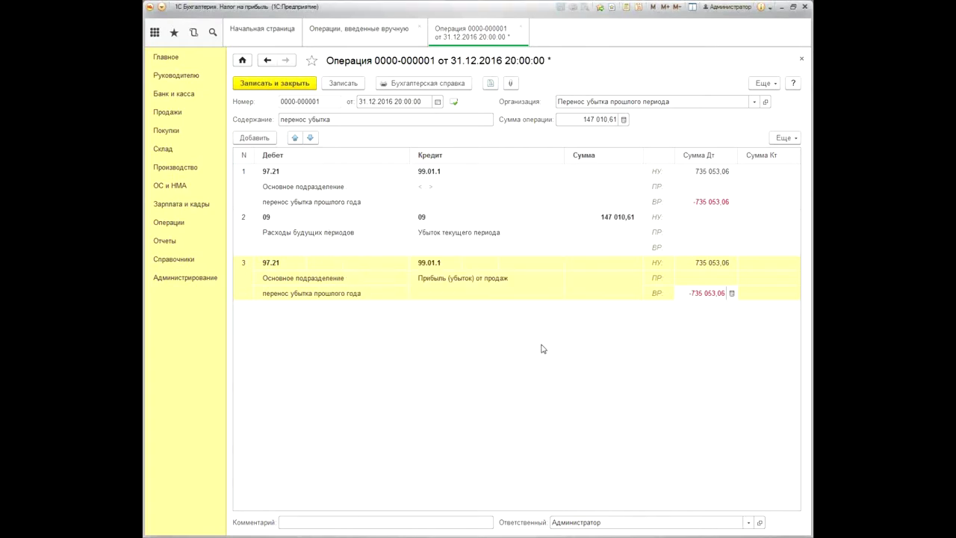
pyautogui.press('Escape')
pyautogui.press('Escape')
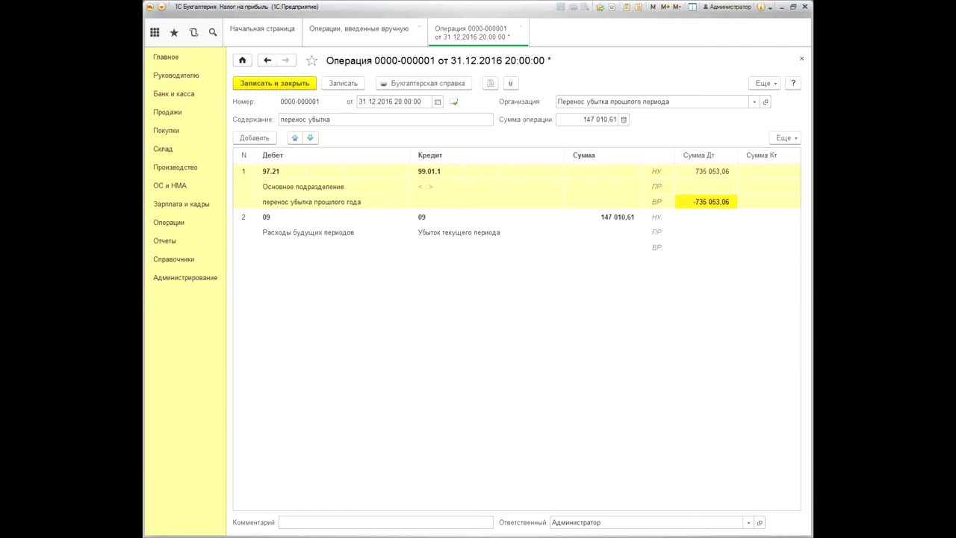
# - Examine the first posting's accounting amount and its НУ, ПР and ВР debit amounts
pyautogui.click(603, 177)
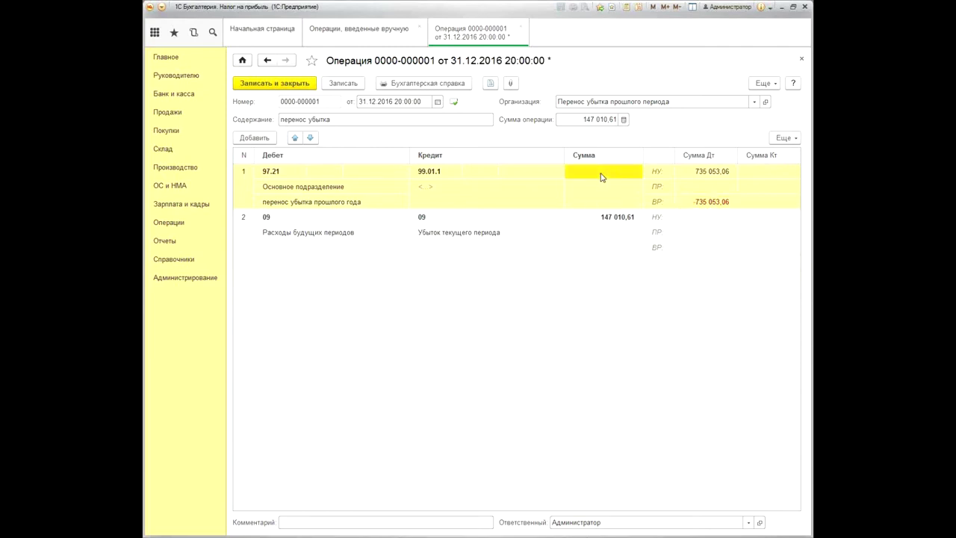
pyautogui.click(694, 171)
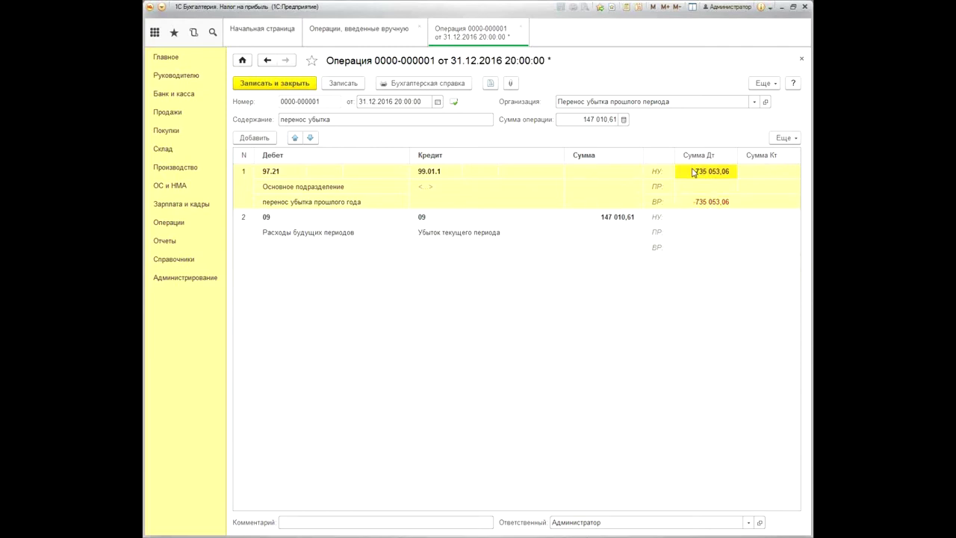
pyautogui.click(694, 187)
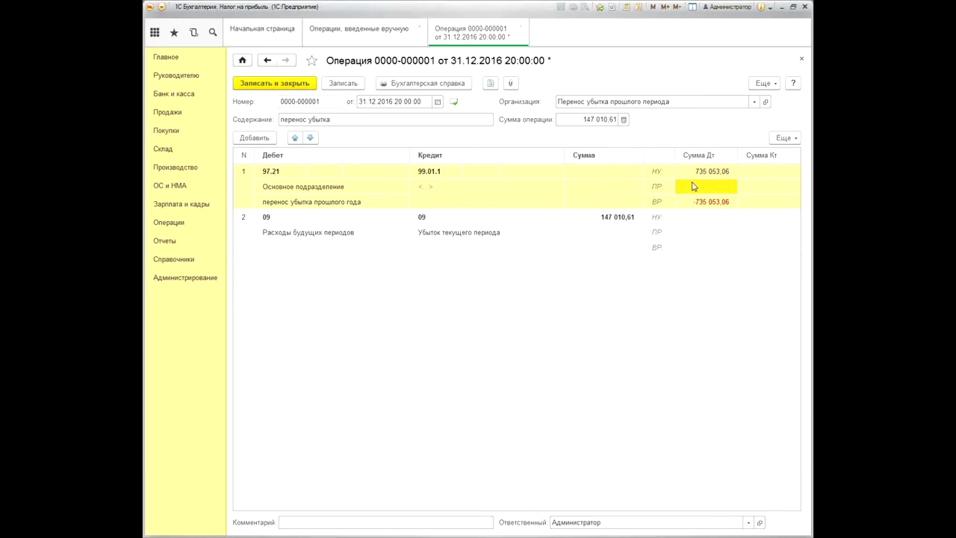
pyautogui.click(693, 205)
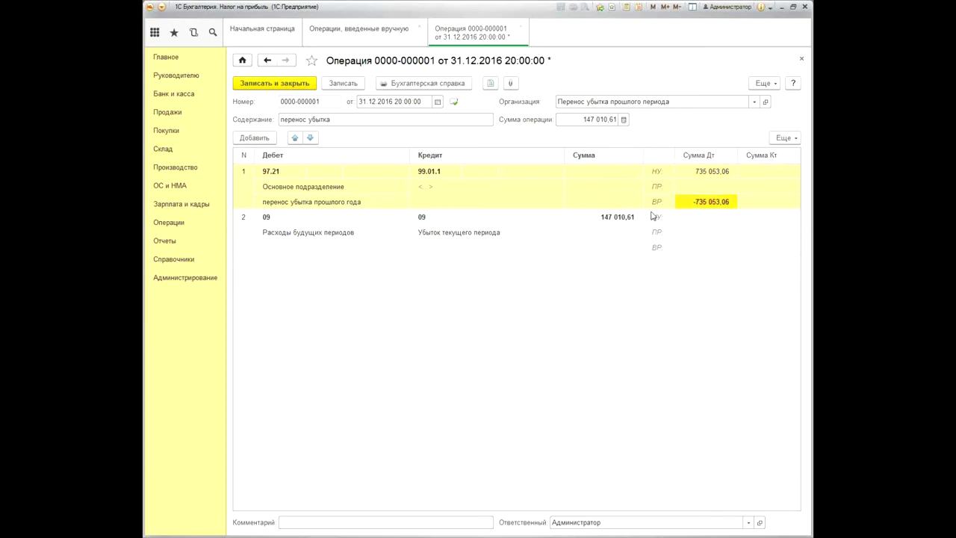
pyautogui.click(626, 178)
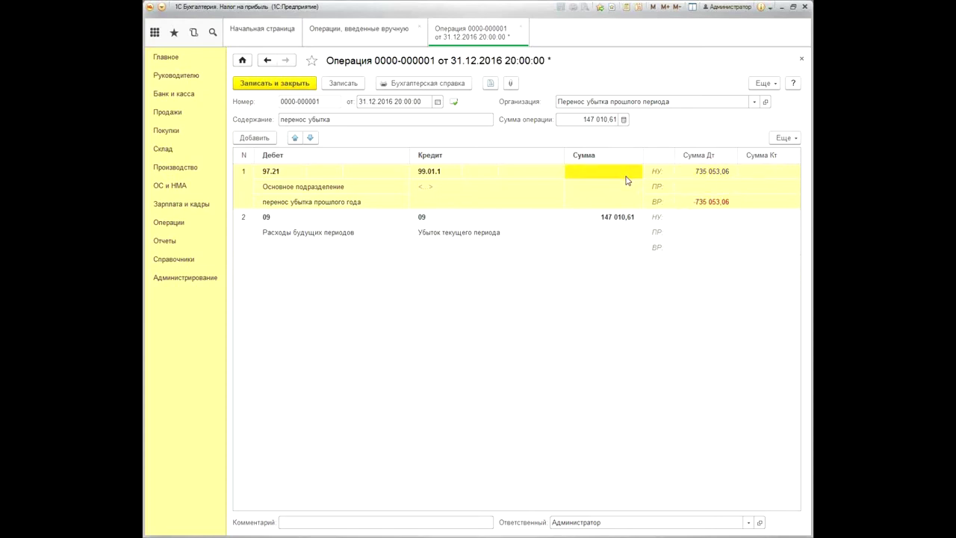
pyautogui.click(710, 177)
pyautogui.click(714, 206)
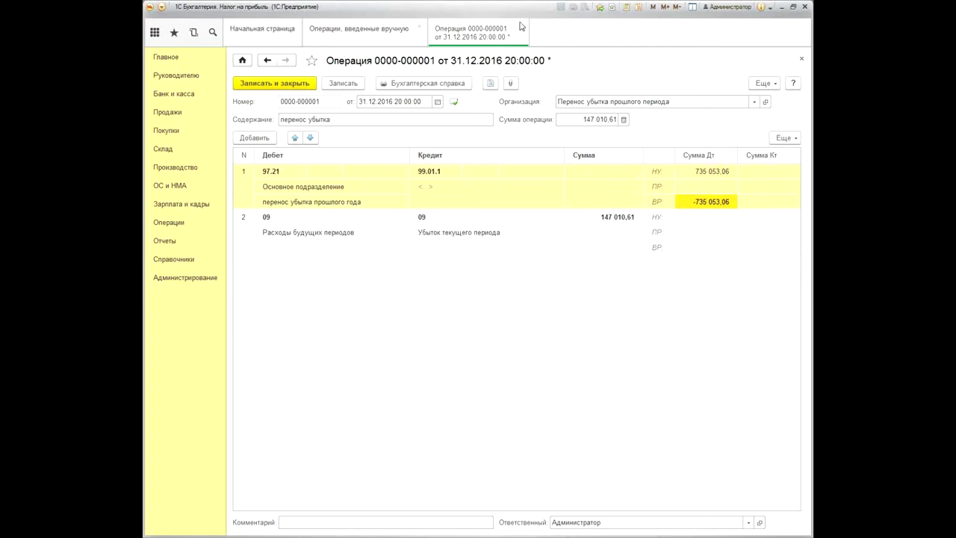
# - Open the 2016 turnover balance sheet for account 09 and examine the "Убыток текущего периода" row and debit turnover
pyautogui.click(360, 31)
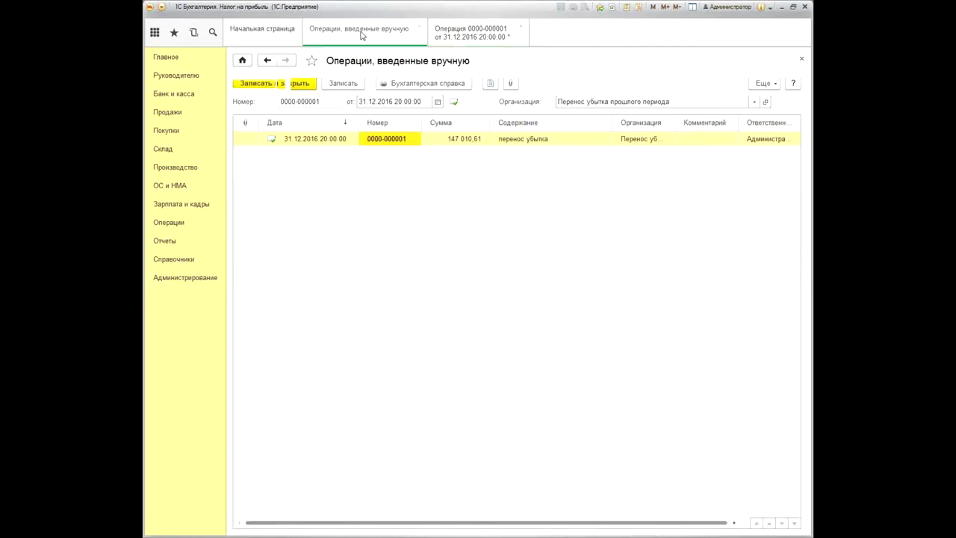
pyautogui.click(171, 223)
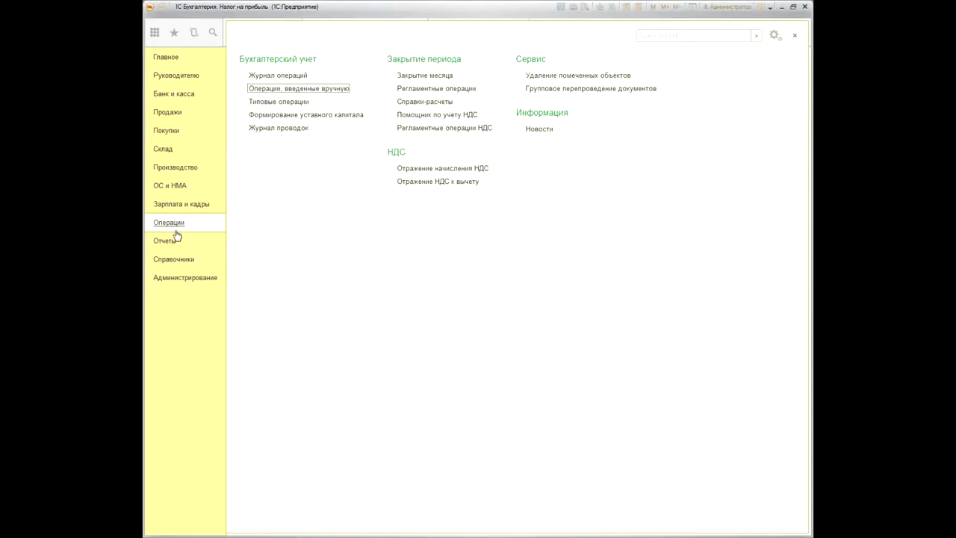
pyautogui.click(165, 241)
pyautogui.click(323, 88)
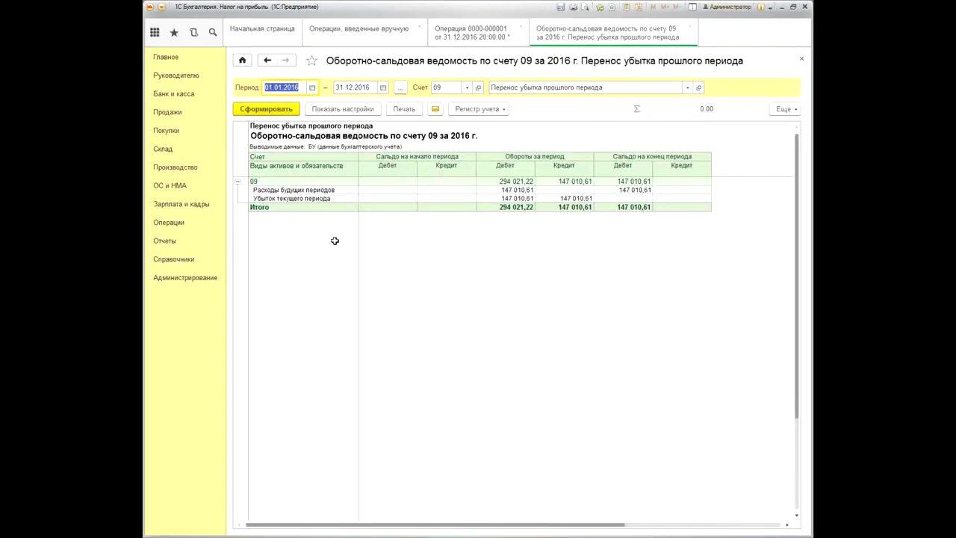
pyautogui.click(294, 198)
pyautogui.moveTo(502, 203); pyautogui.dragTo(532, 206)
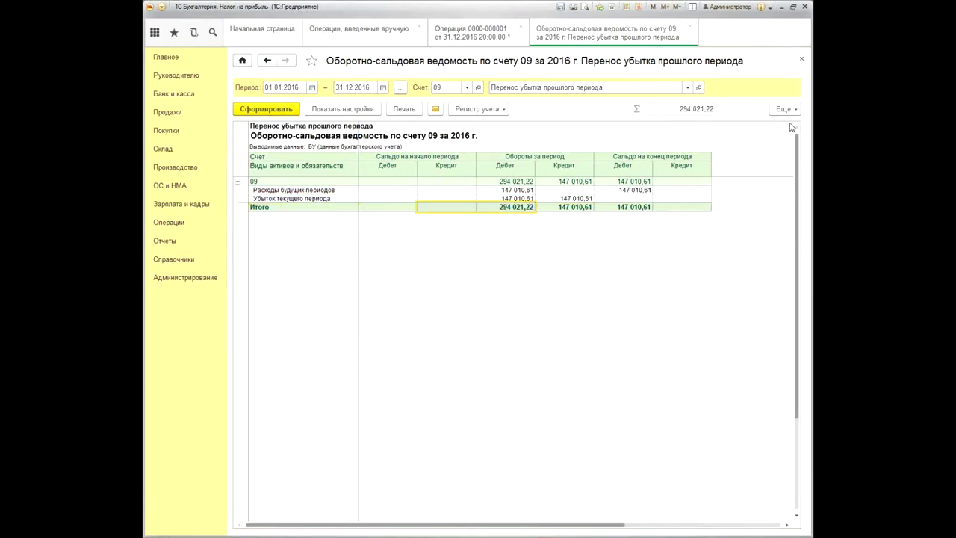
# - Return to the manual operation and examine the second posting's debit and credit accounts, their analytics and the amount
pyautogui.click(466, 30)
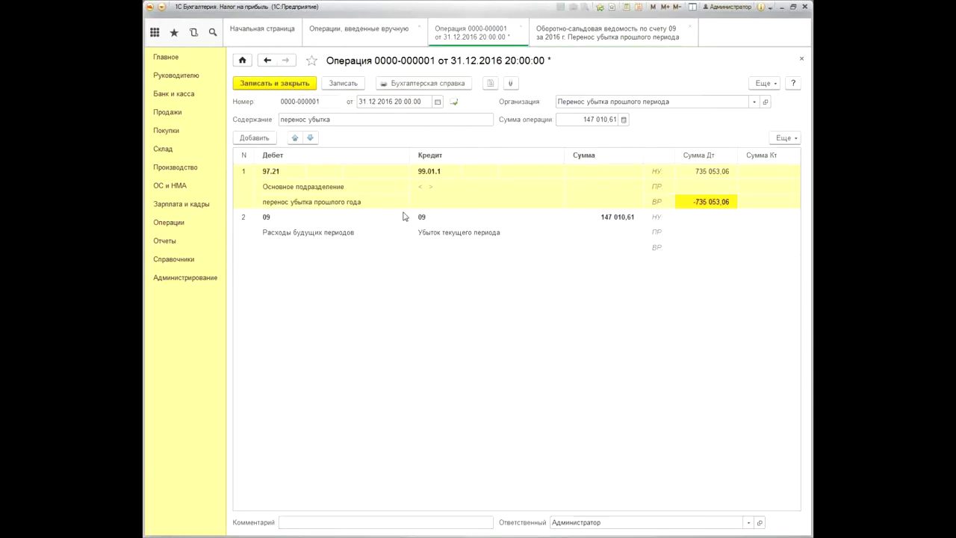
pyautogui.click(301, 224)
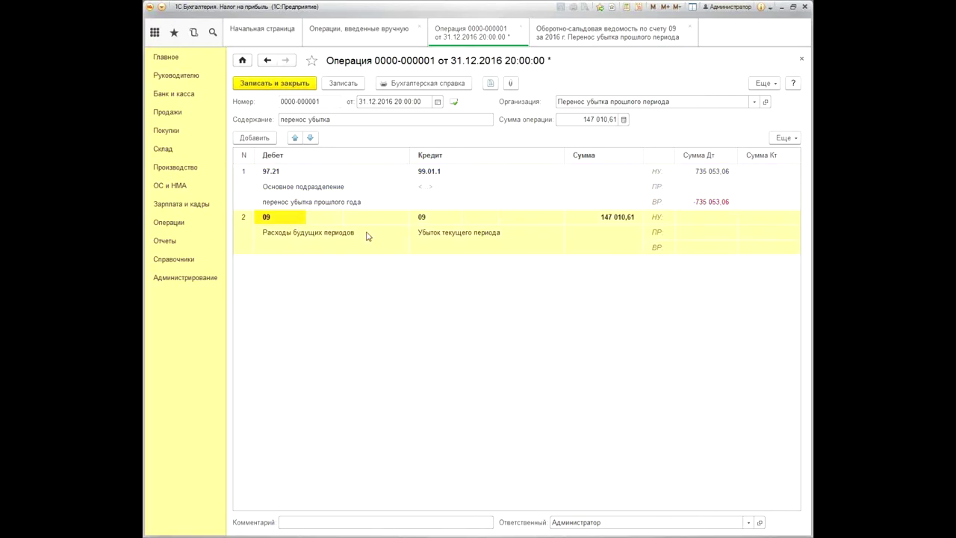
pyautogui.click(441, 224)
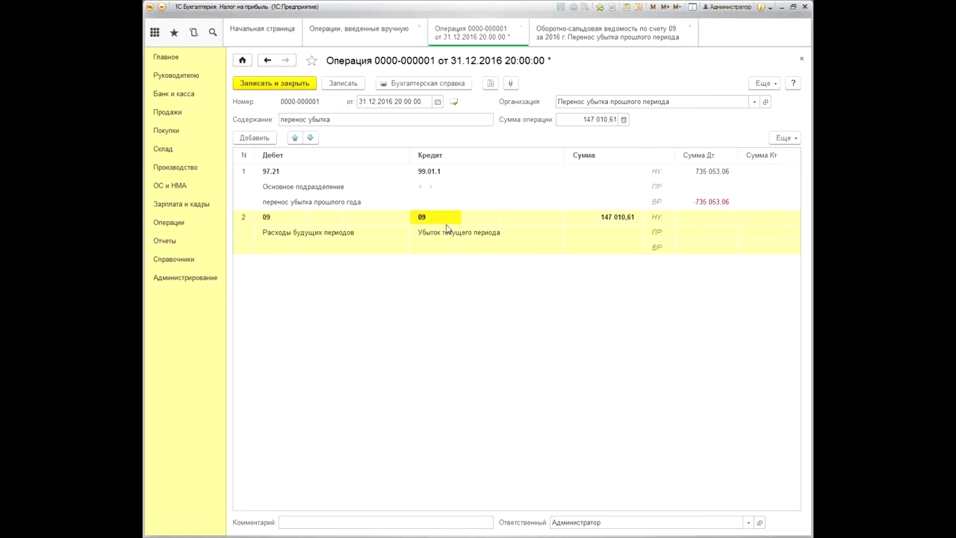
pyautogui.click(456, 238)
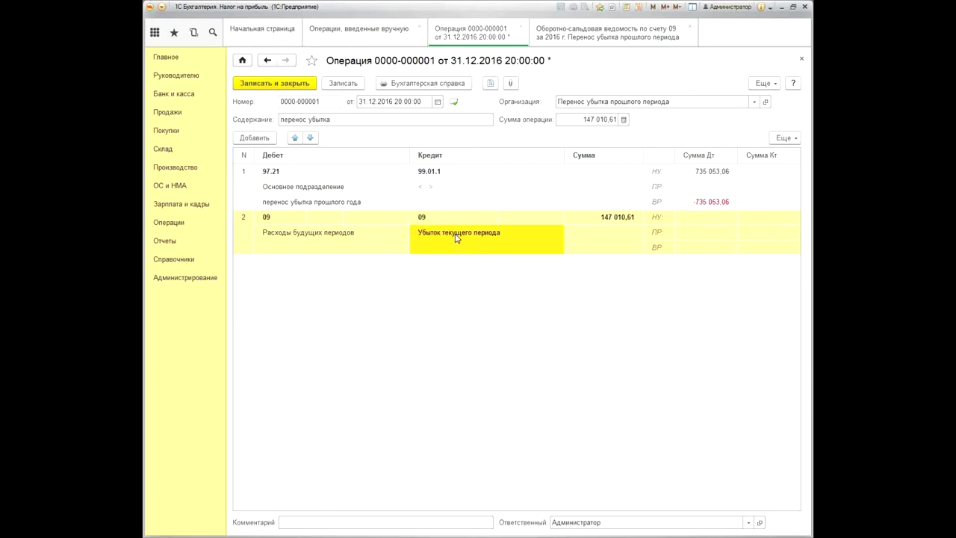
pyautogui.click(329, 240)
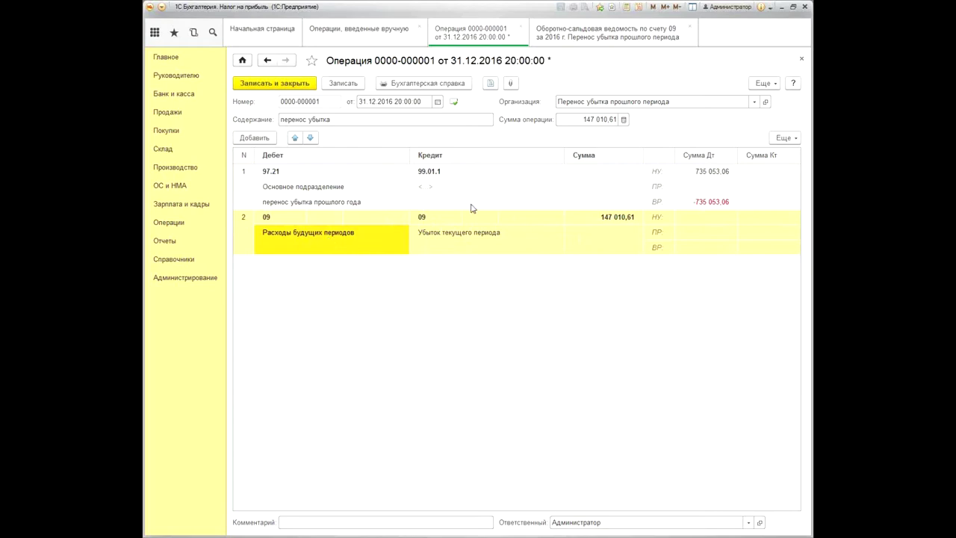
pyautogui.click(589, 218)
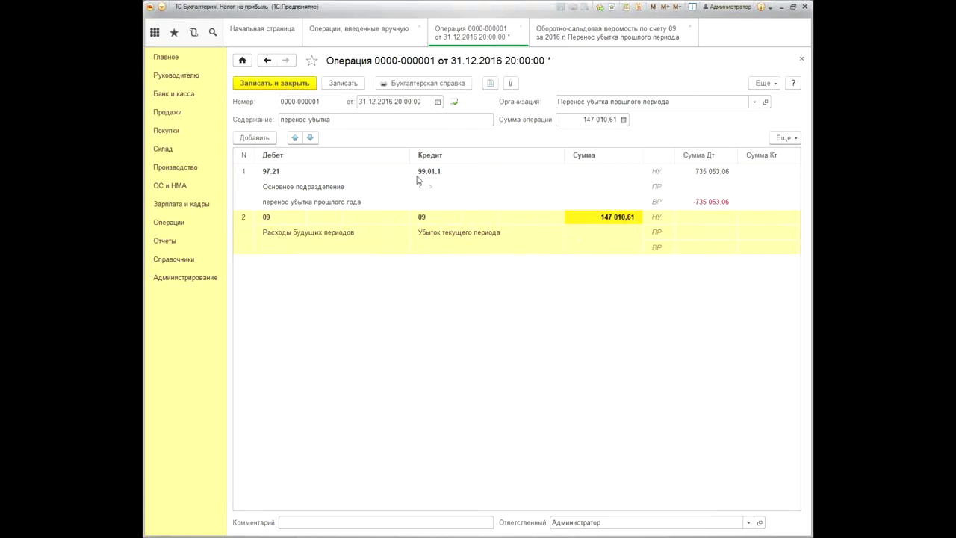
# - Examine the first posting's credit analytics field, the available credit accounts and the НУ and ВР credit amount fields
pyautogui.click(439, 181)
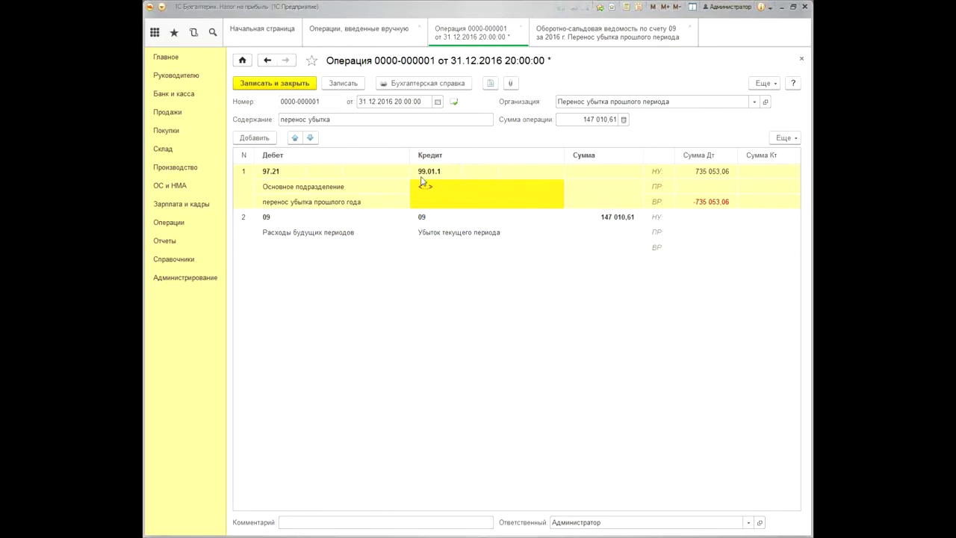
pyautogui.click(424, 174)
pyautogui.click(425, 174)
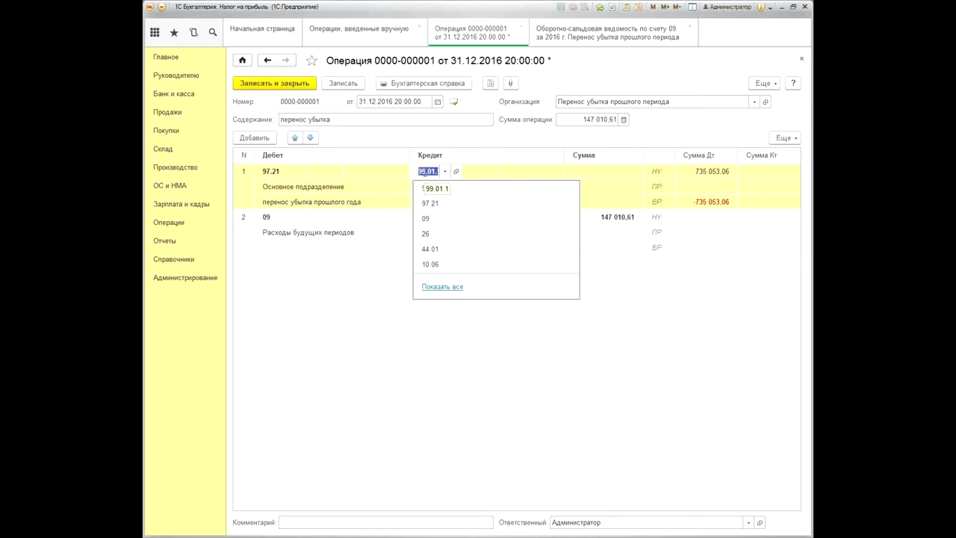
pyautogui.press('Down')
pyautogui.press('Down')
pyautogui.press('Down')
pyautogui.press('Down')
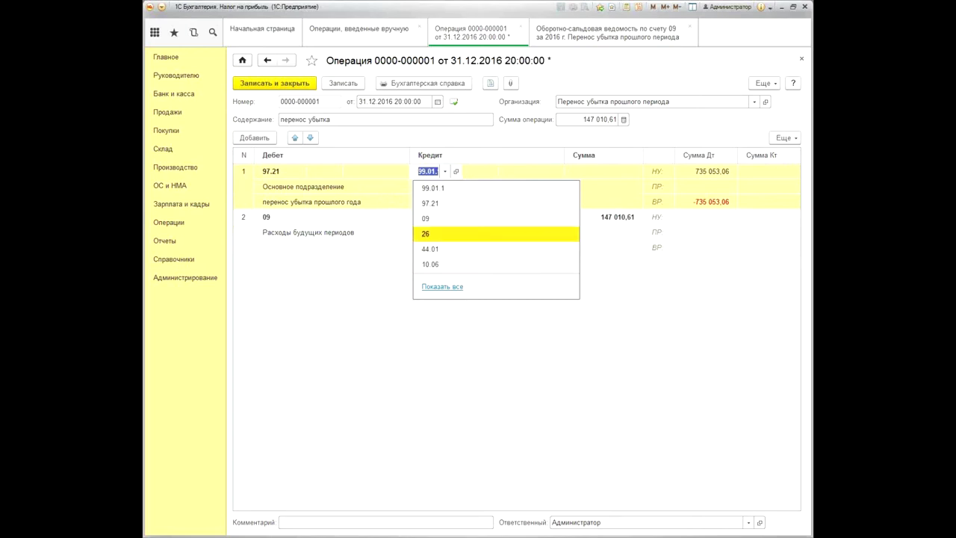
pyautogui.press('Escape')
pyautogui.click(772, 173)
pyautogui.click(769, 199)
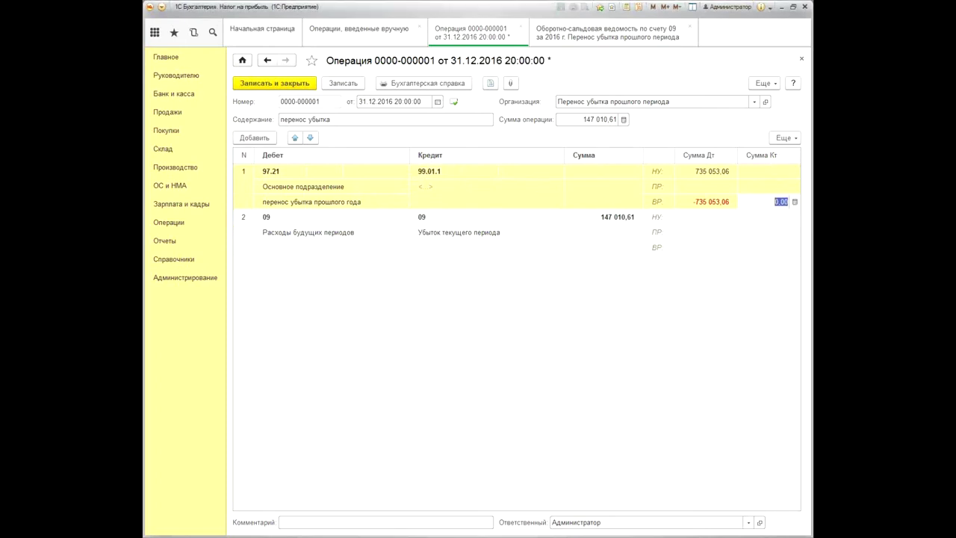
pyautogui.click(701, 302)
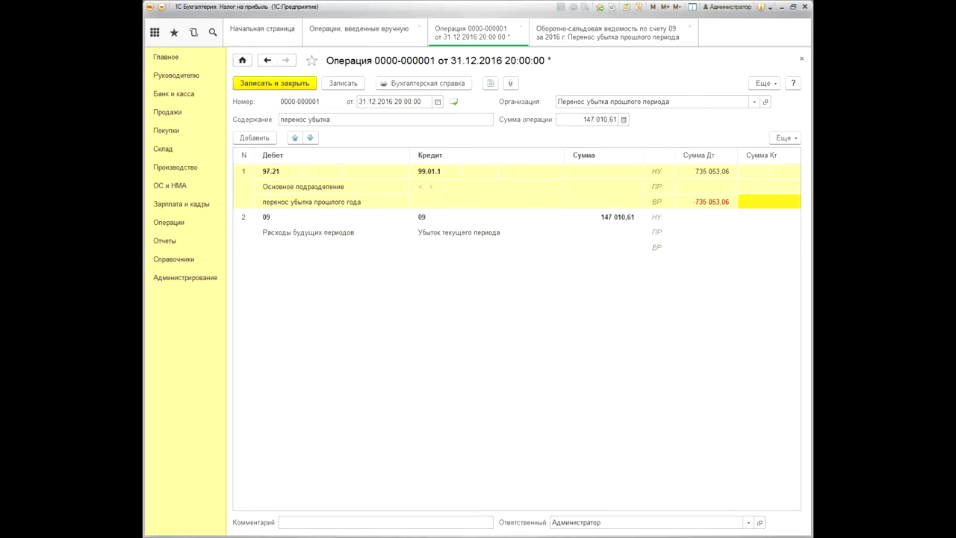
# - View the card of credit account 99.01.1, close it, and examine the first posting's ВР and НУ debit amounts
pyautogui.doubleClick(457, 171)
pyautogui.click(457, 172)
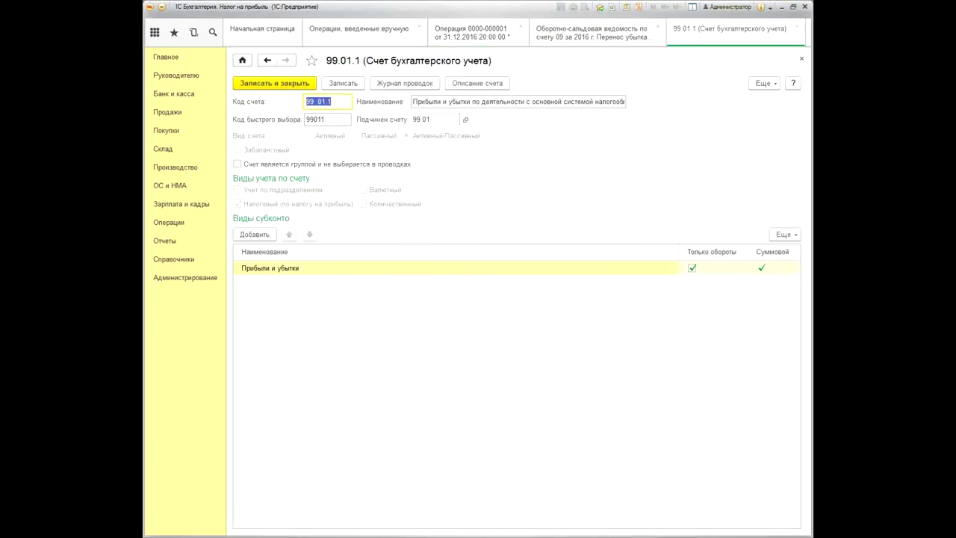
pyautogui.click(801, 59)
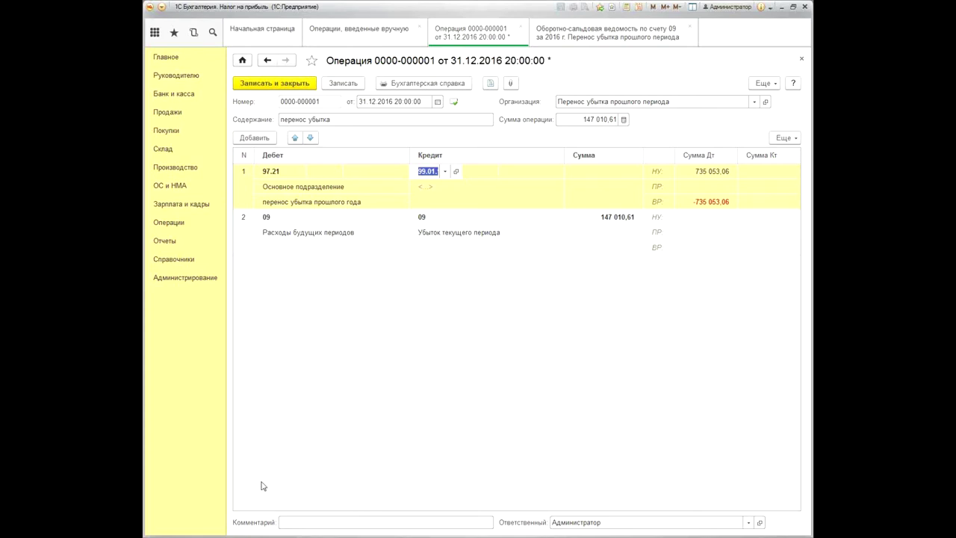
pyautogui.click(713, 201)
pyautogui.click(698, 172)
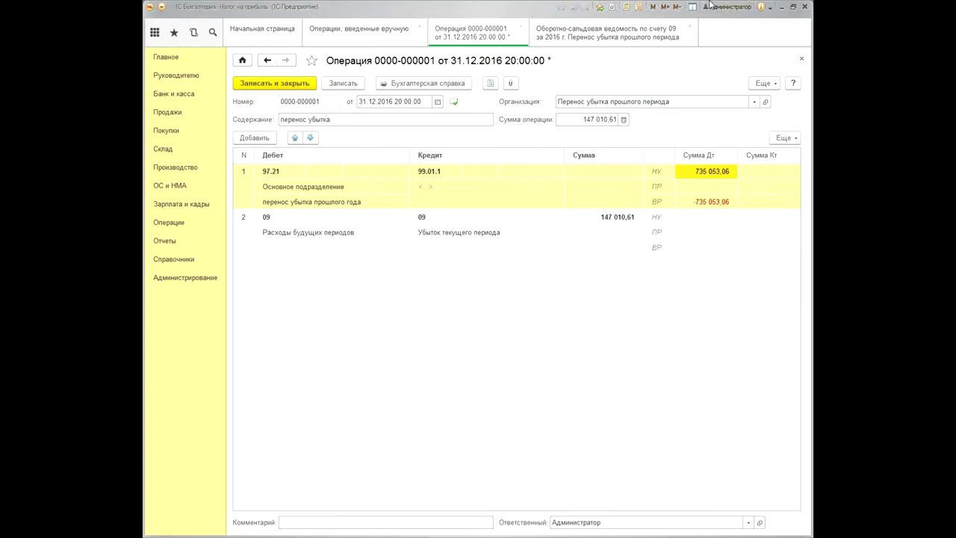
# - Save and close the manual operation and regenerate the 2016 turnover balance sheet for account 09
pyautogui.click(286, 84)
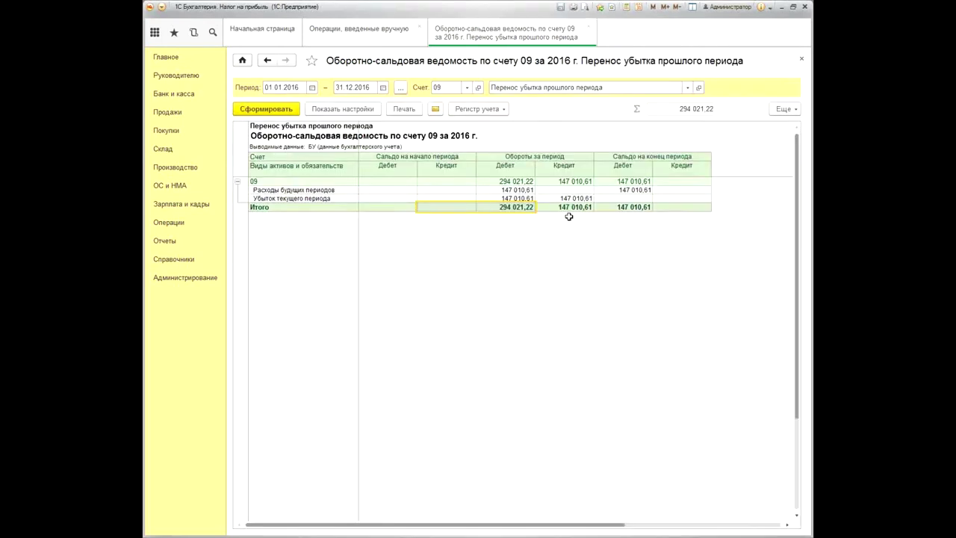
pyautogui.click(491, 309)
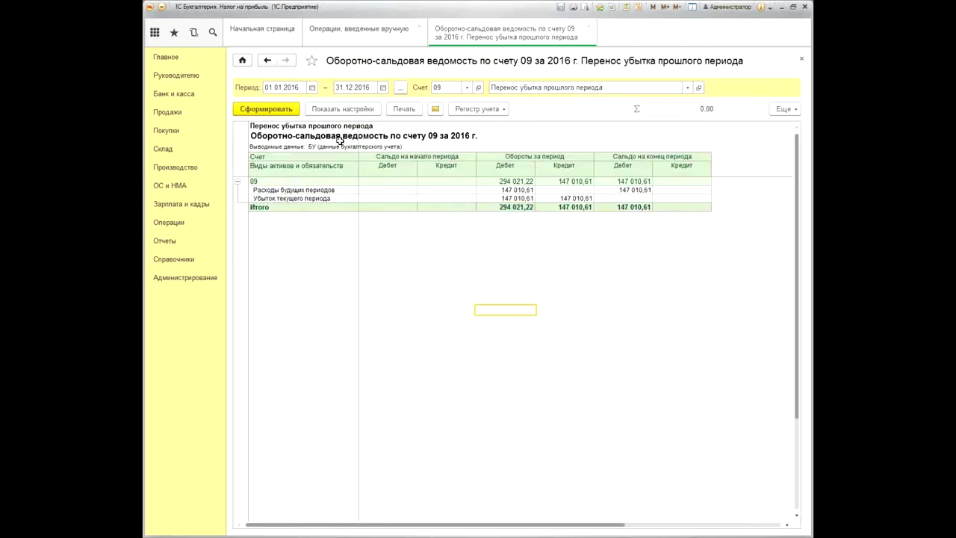
pyautogui.click(282, 116)
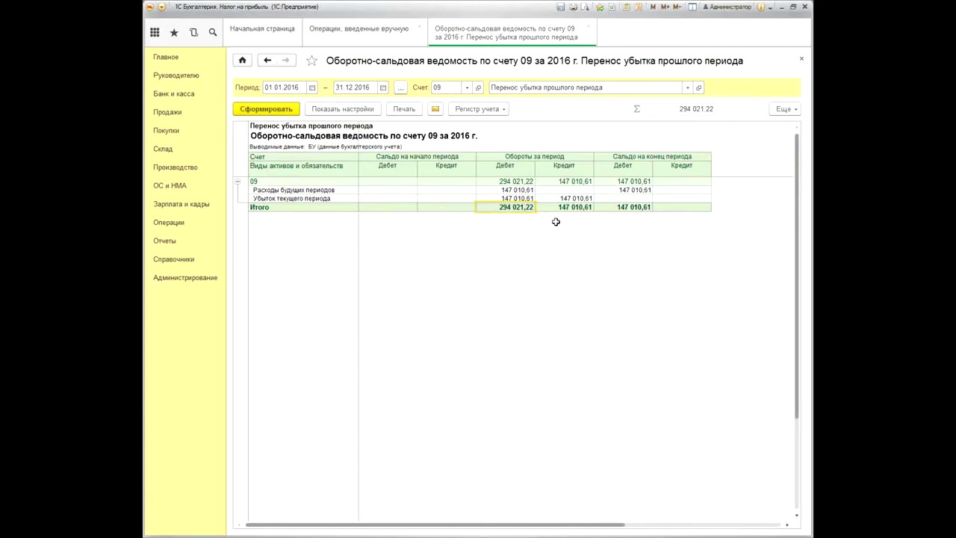
# - Compare the account 09 turnovers in the "Убыток текущего периода" and "Расходы будущих периодов" rows and close the report
pyautogui.click(562, 198)
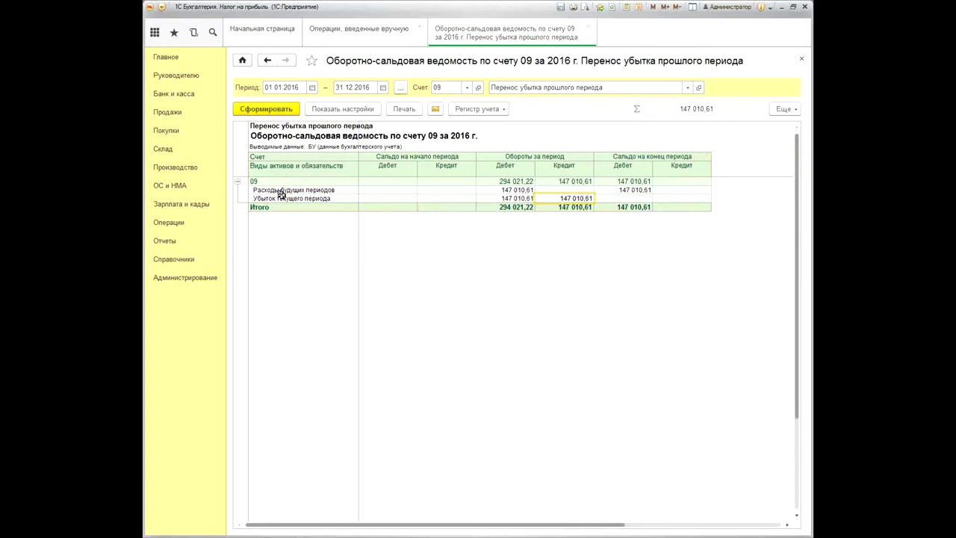
pyautogui.moveTo(505, 200); pyautogui.dragTo(567, 200)
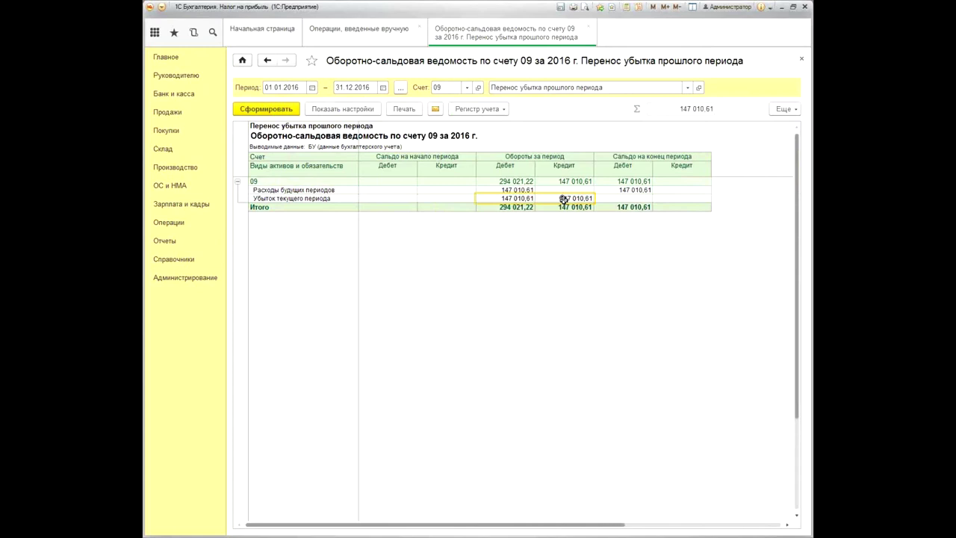
pyautogui.click(291, 198)
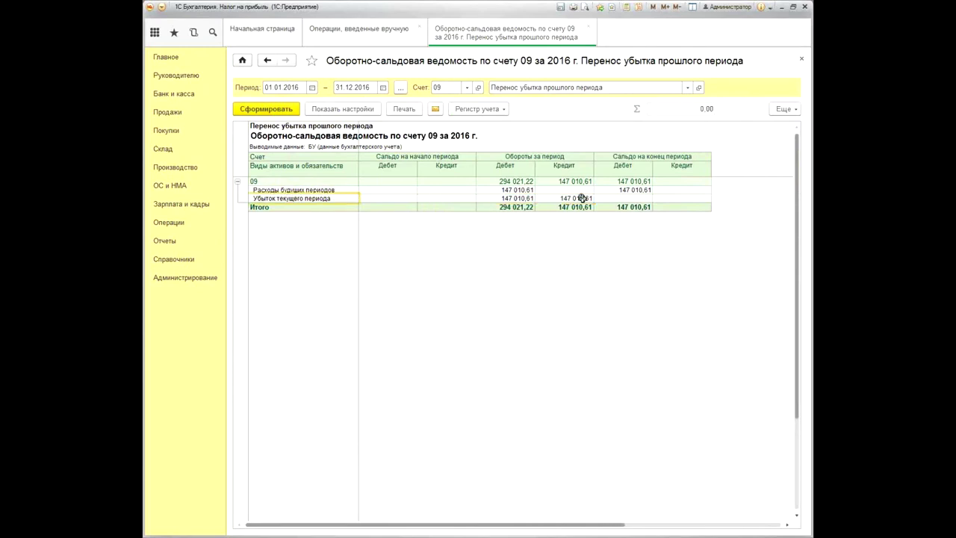
pyautogui.moveTo(508, 200); pyautogui.dragTo(574, 200)
pyautogui.click(328, 191)
pyautogui.click(528, 191)
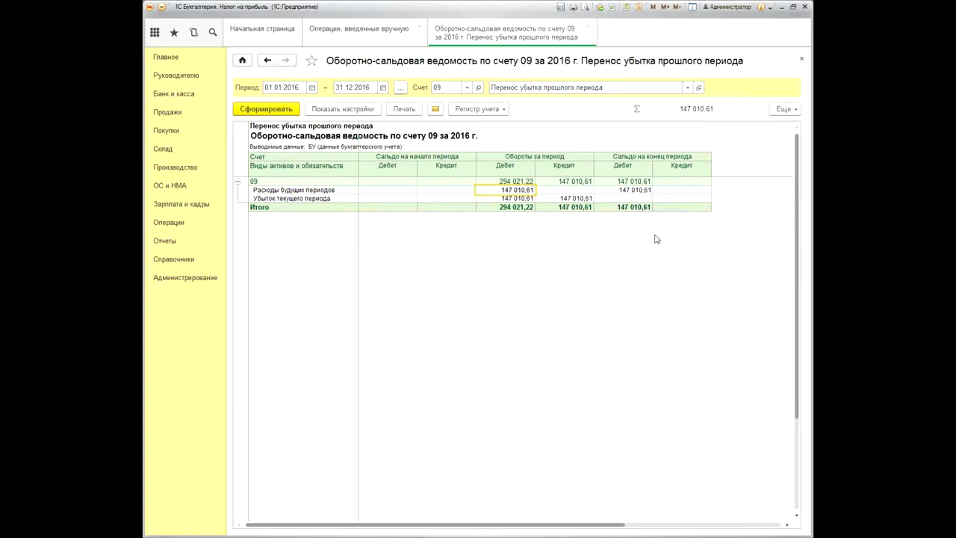
pyautogui.click(801, 59)
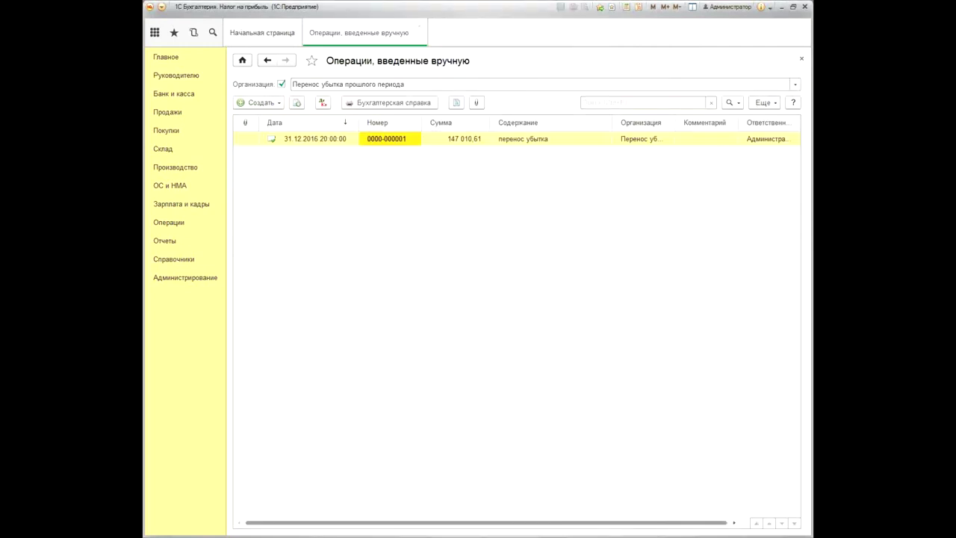
# - Switch to PowerPoint, review the slides on the deferred expense entry, account 09 balance and manual operation, and return to 1С
pyautogui.hotkey('alt', 'Tab')
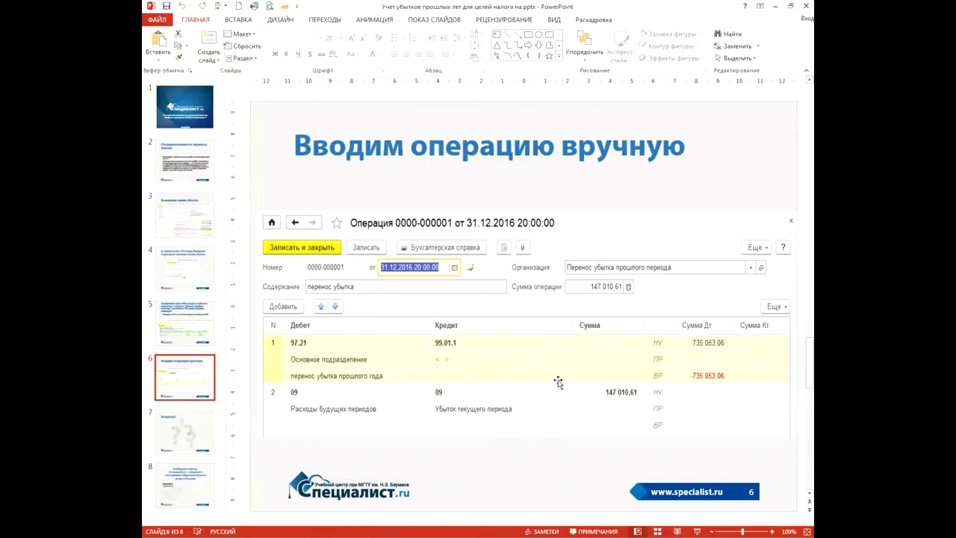
pyautogui.scroll(-2, 560, 359)
pyautogui.scroll(4, 548, 351)
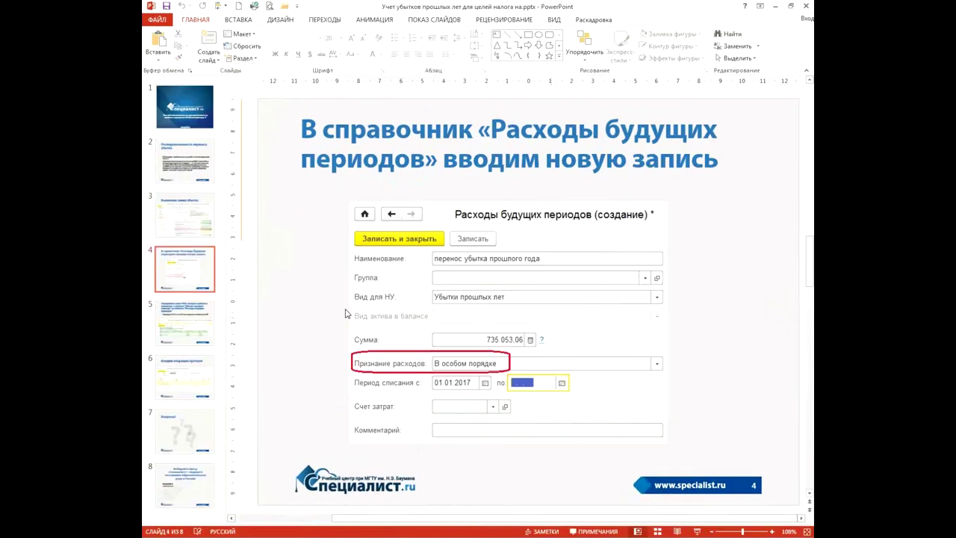
pyautogui.click(211, 341)
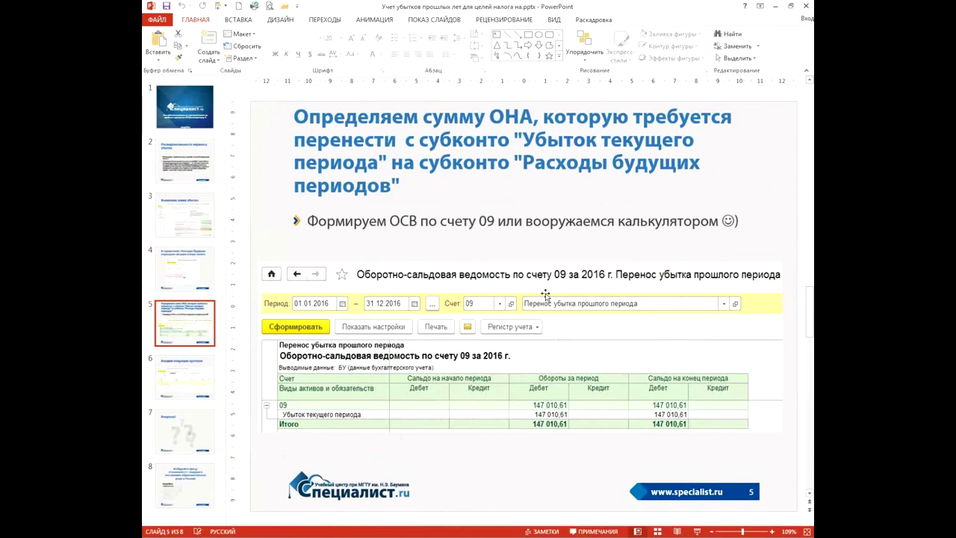
pyautogui.click(183, 389)
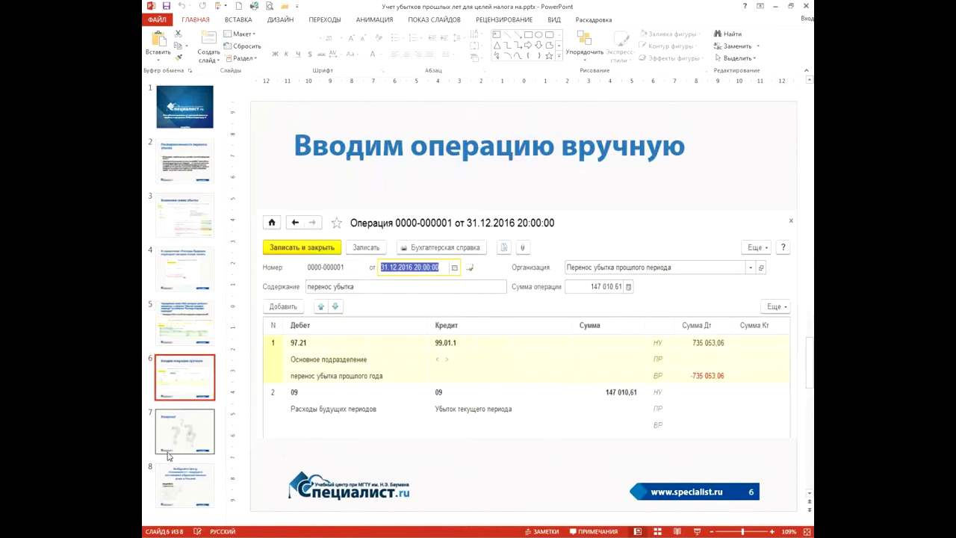
pyautogui.click(192, 492)
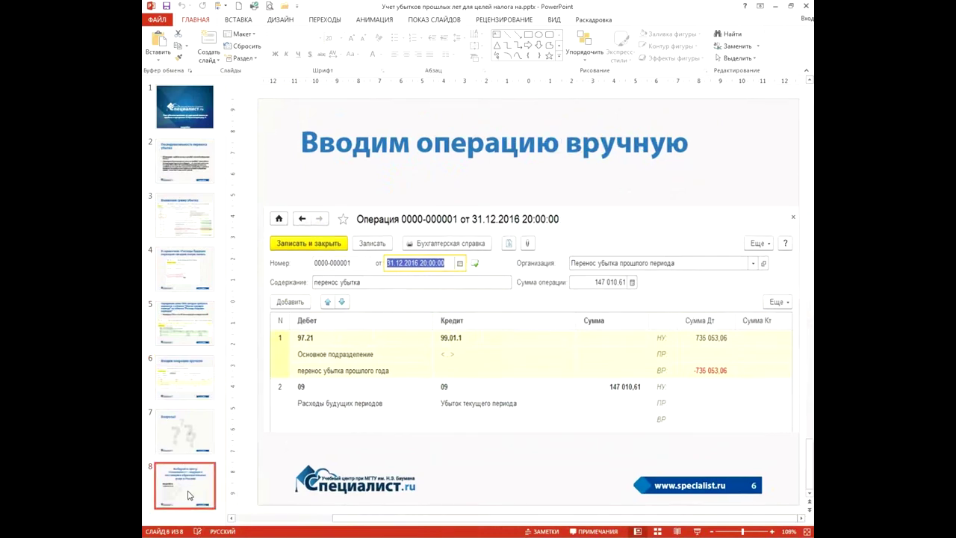
pyautogui.click(181, 383)
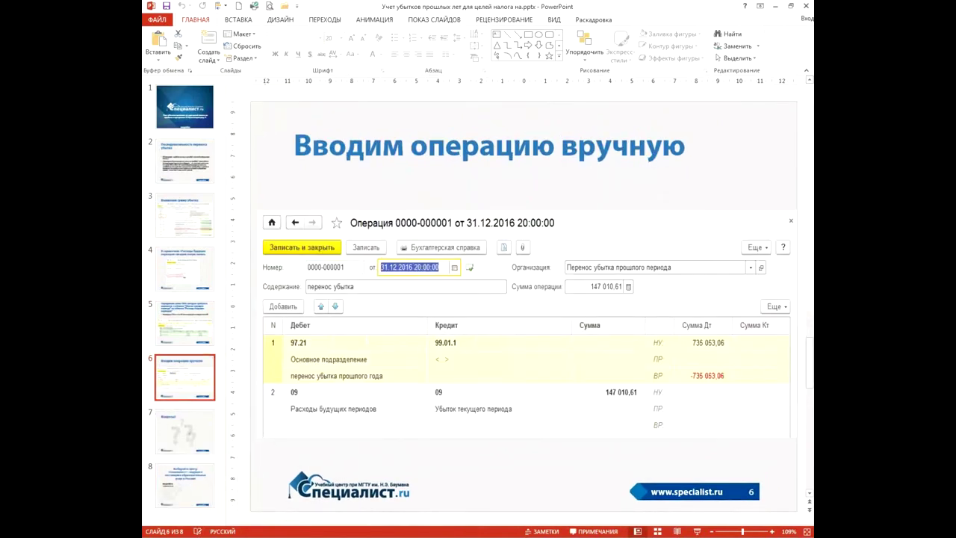
pyautogui.click(776, 6)
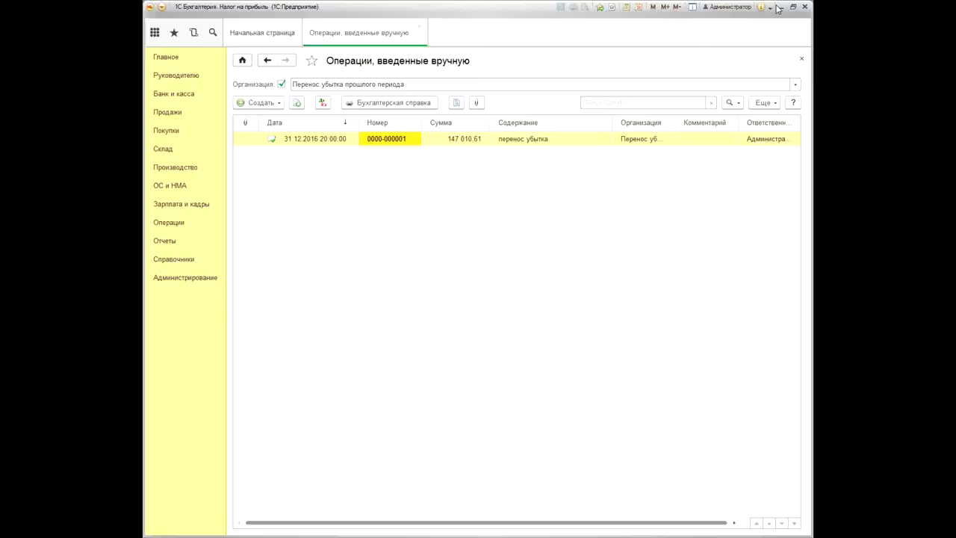
# - Close the manual operations list, open Закрытие месяца for December 2016 and skip its document reposting operation
pyautogui.click(419, 27)
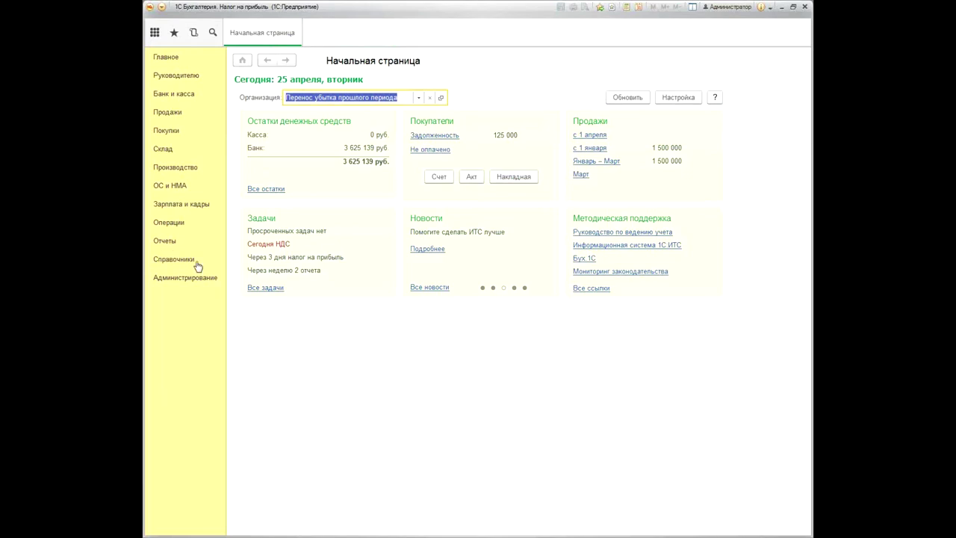
pyautogui.click(168, 243)
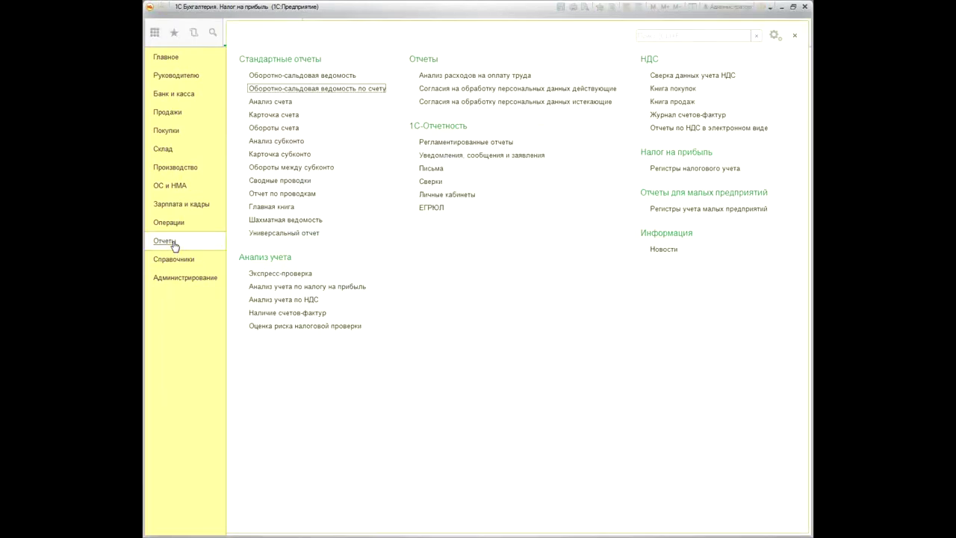
pyautogui.click(176, 223)
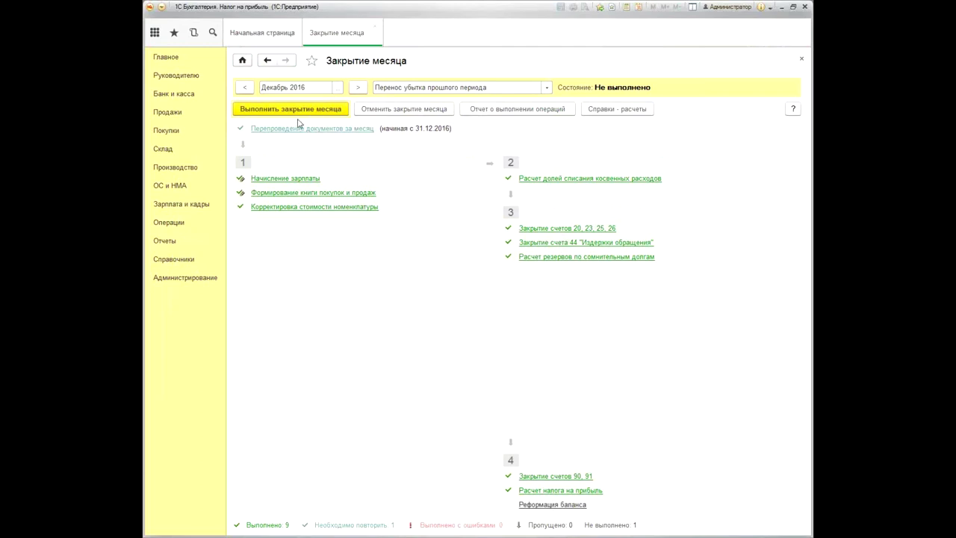
pyautogui.click(316, 129)
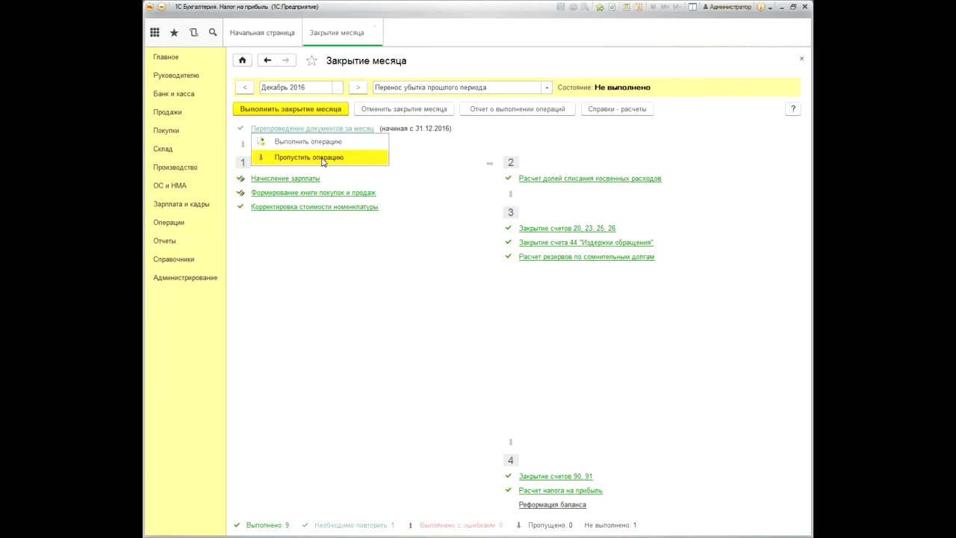
pyautogui.click(323, 157)
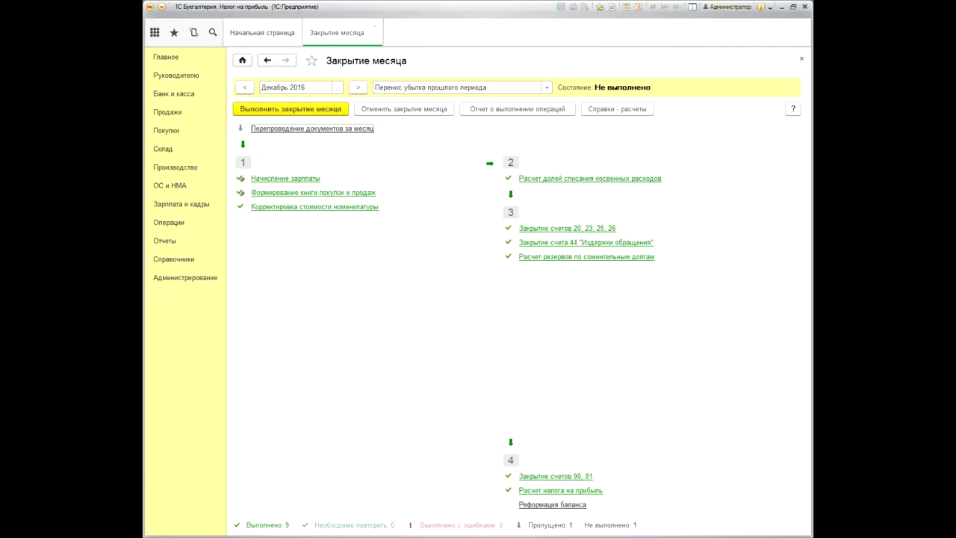
# - Run the Реформация баланса operation for December 2016 and decline moving on to the January 2017 closing
pyautogui.click(570, 504)
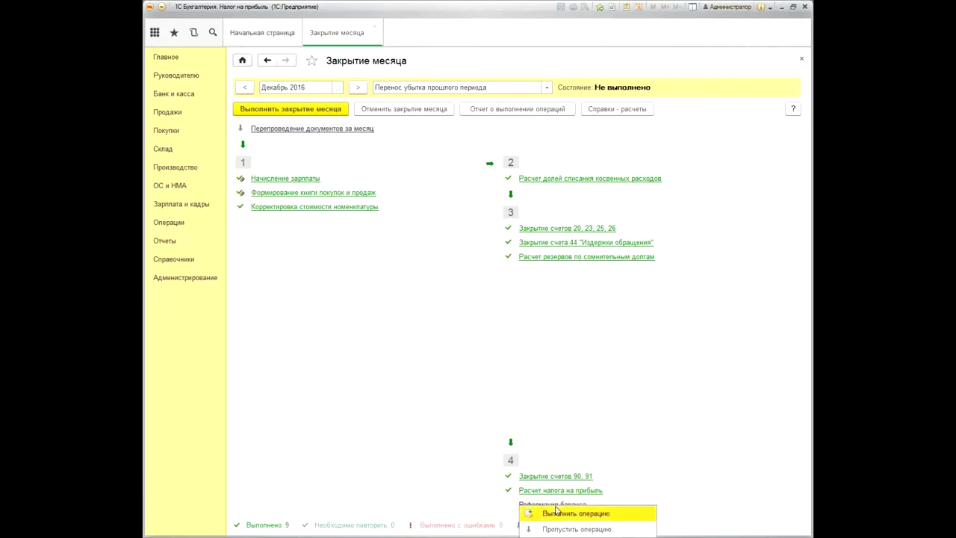
pyautogui.click(629, 378)
pyautogui.click(562, 504)
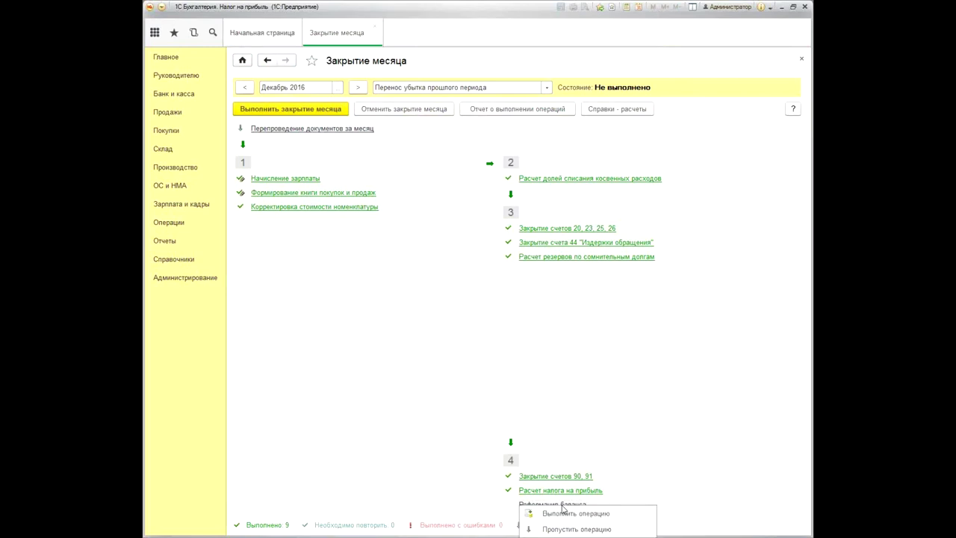
pyautogui.click(652, 513)
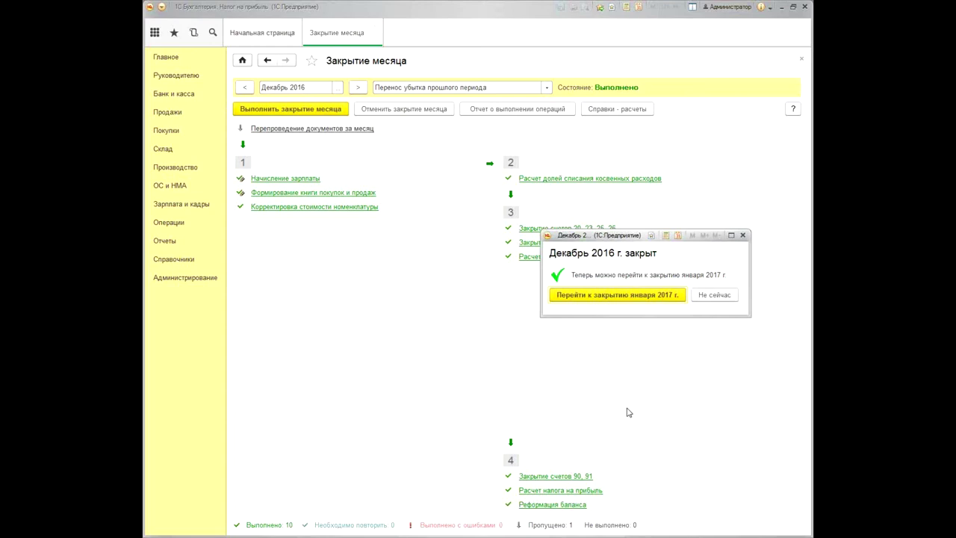
pyautogui.click(714, 295)
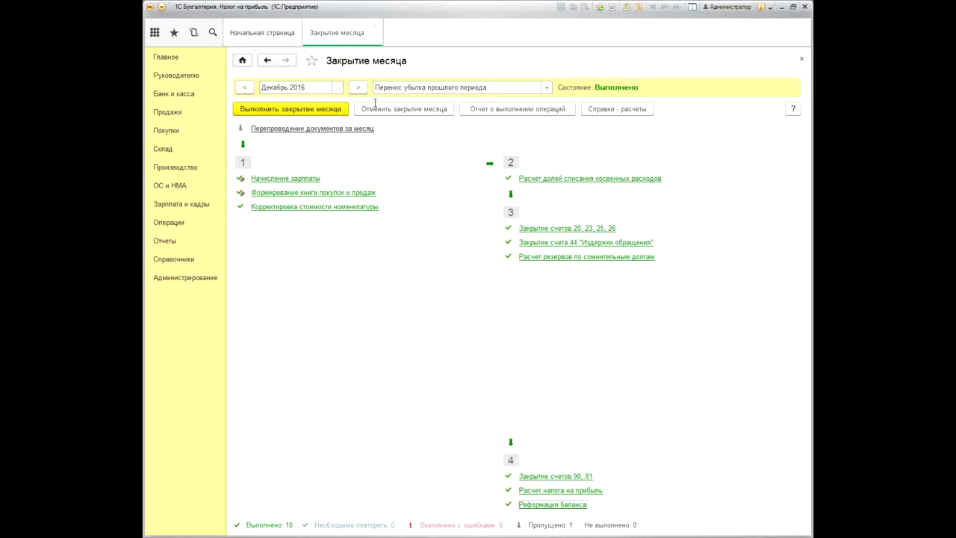
# - Cancel the January 2017 month closing and run it again, including the document reposting
pyautogui.click(357, 86)
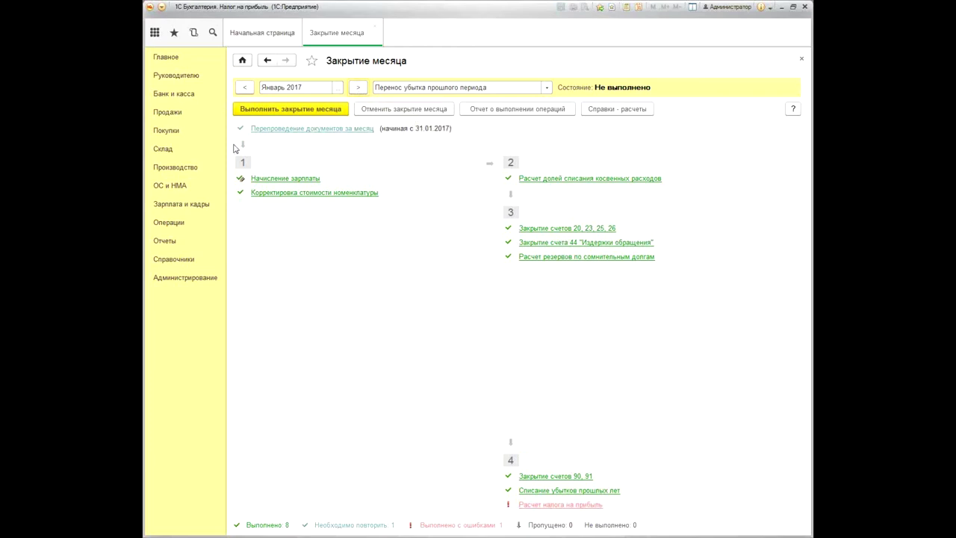
pyautogui.click(393, 110)
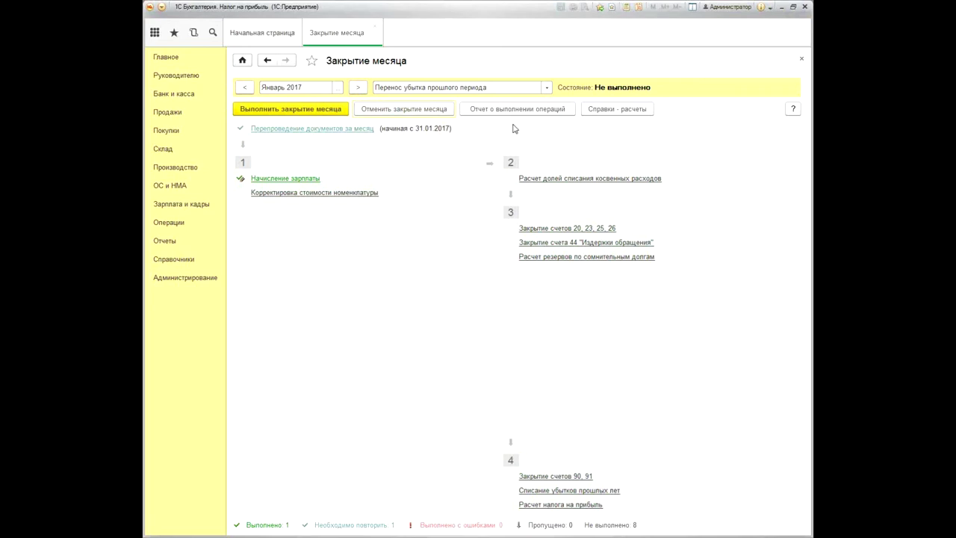
pyautogui.click(325, 129)
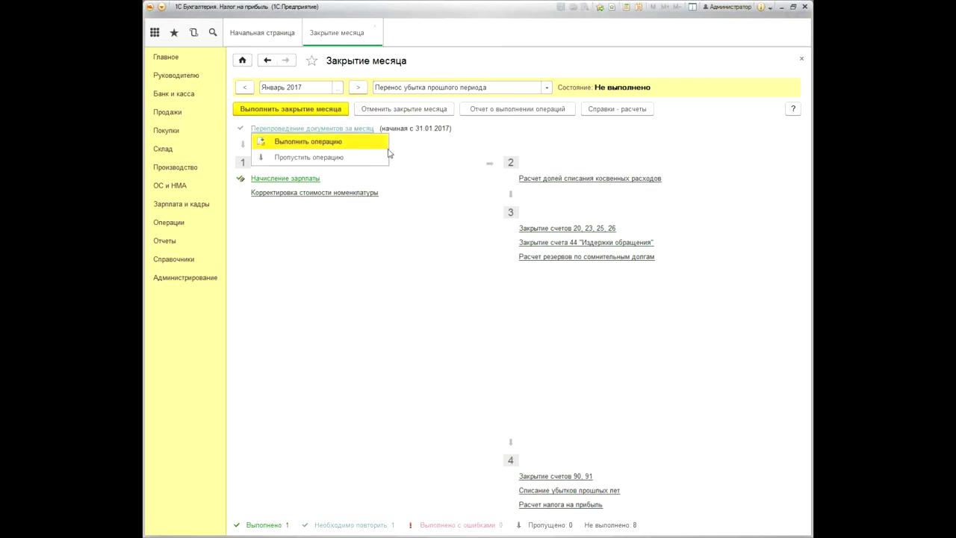
pyautogui.click(255, 110)
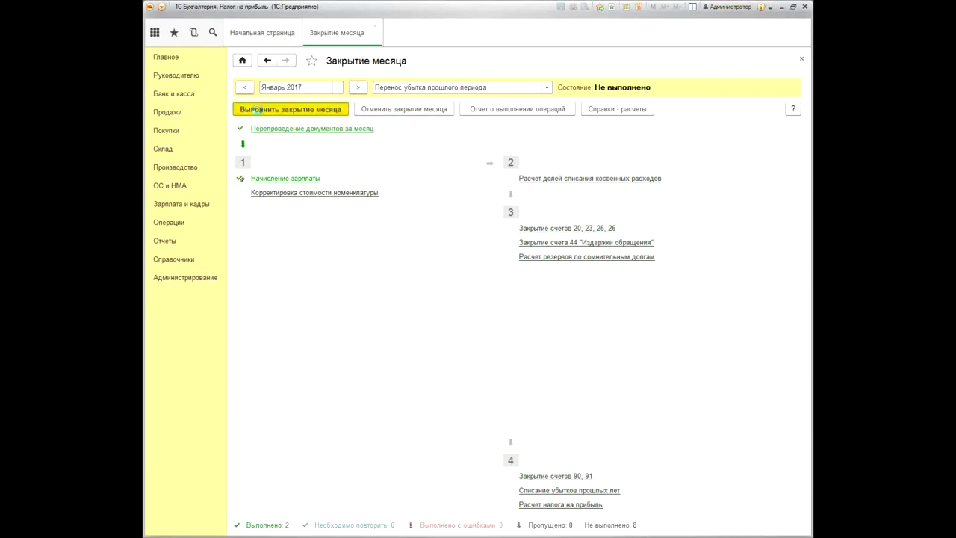
pyautogui.click(255, 110)
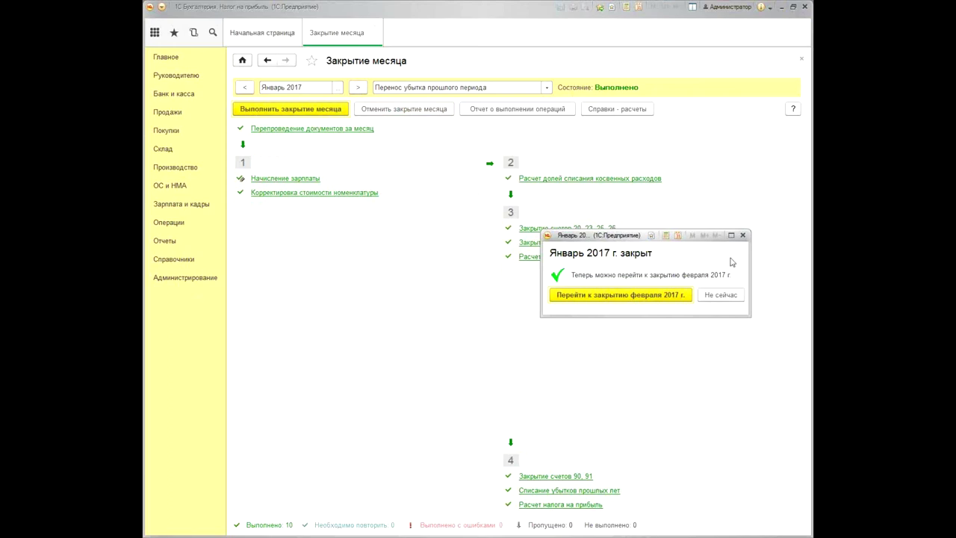
pyautogui.click(721, 294)
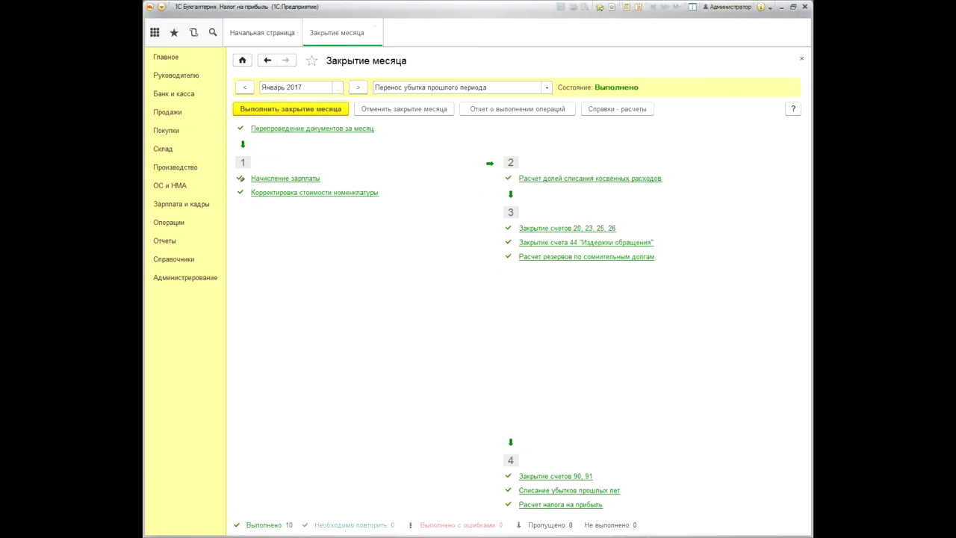
# - View the postings of the January 2017 "Списание убытков прошлых лет" operation and close them
pyautogui.click(591, 490)
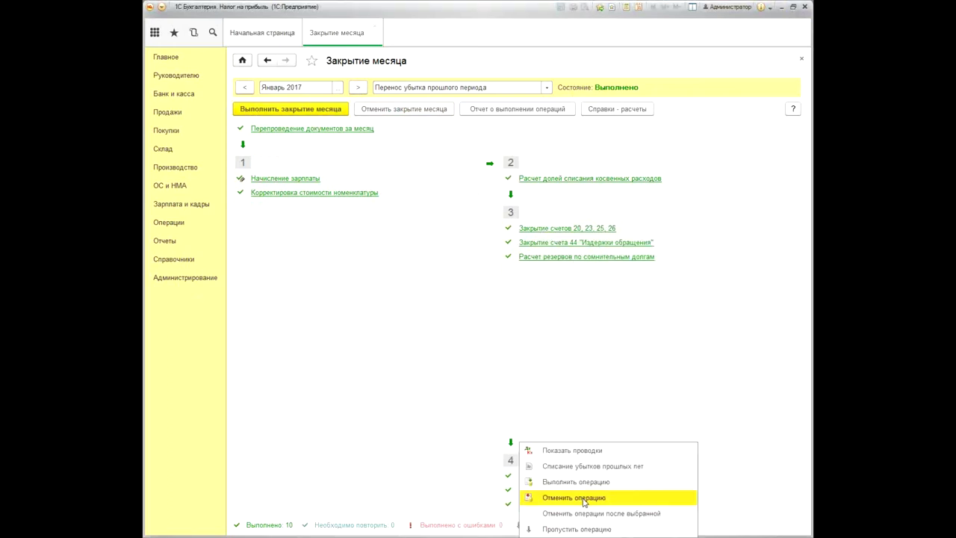
pyautogui.click(592, 452)
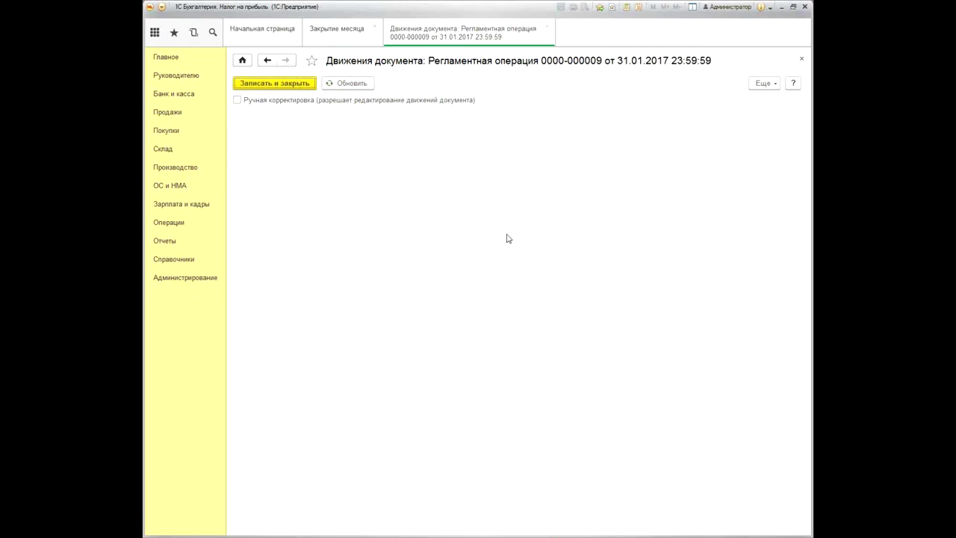
pyautogui.click(801, 59)
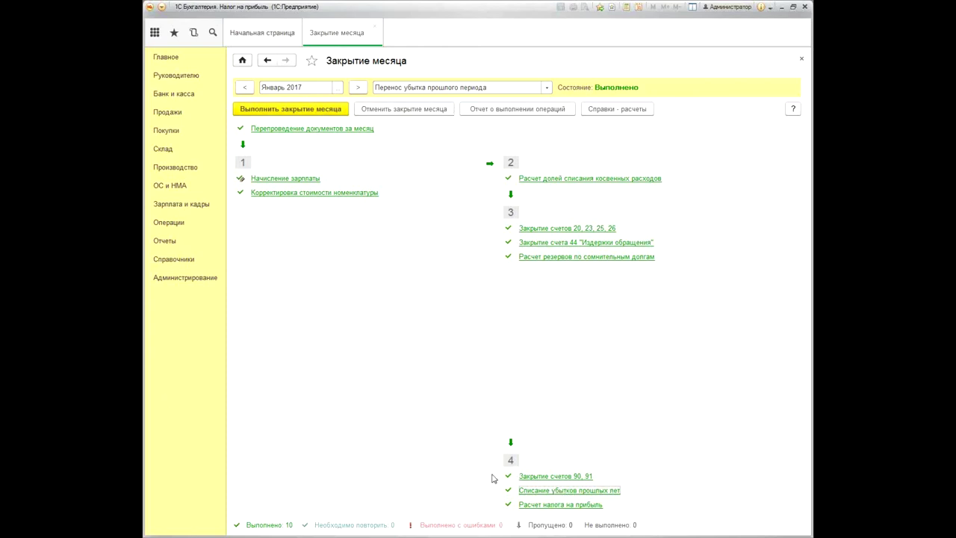
# - Open the Журнал операций to examine the organization's December 2016 and January 2017 documents
pyautogui.click(358, 88)
pyautogui.click(244, 88)
pyautogui.click(169, 223)
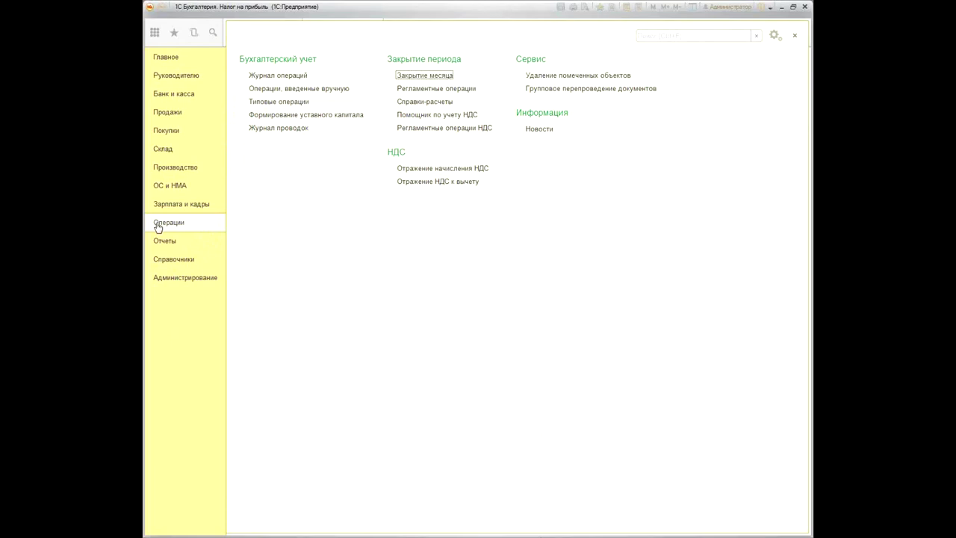
pyautogui.click(289, 75)
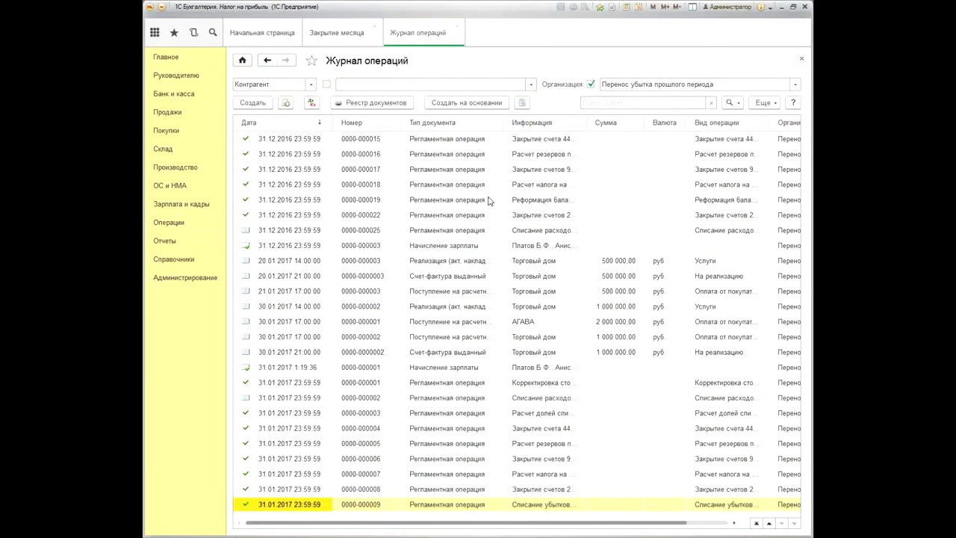
# - Limit the Журнал операций list to the period January 2017
pyautogui.click(763, 103)
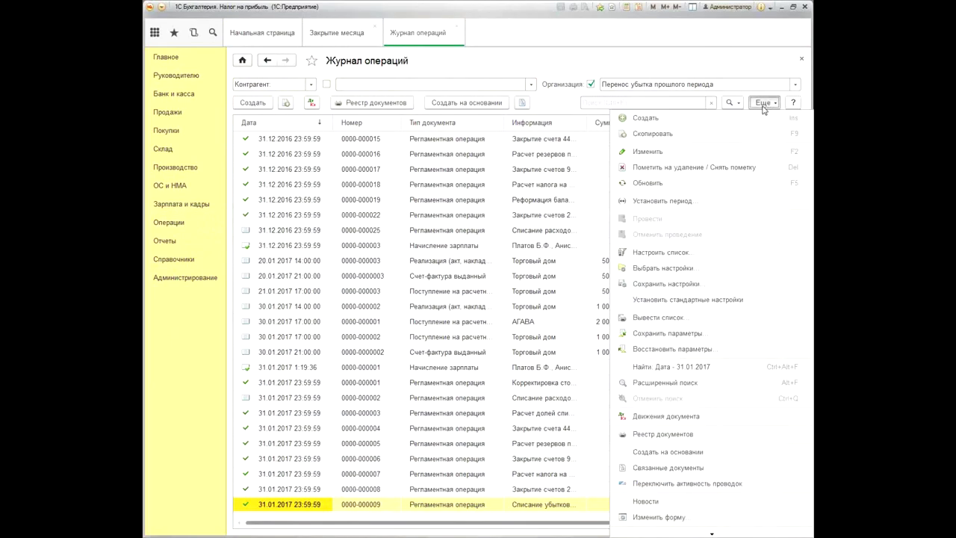
pyautogui.click(687, 201)
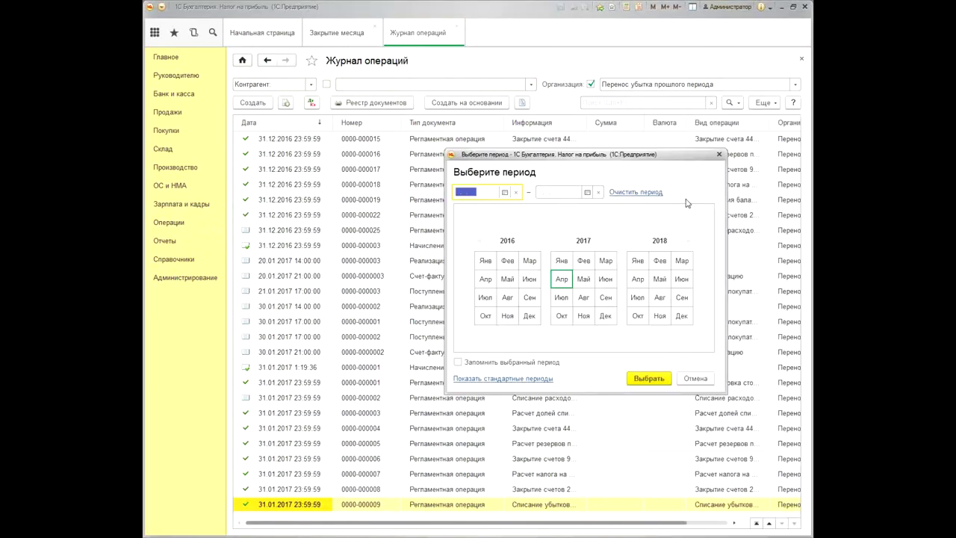
pyautogui.click(559, 262)
pyautogui.doubleClick(558, 261)
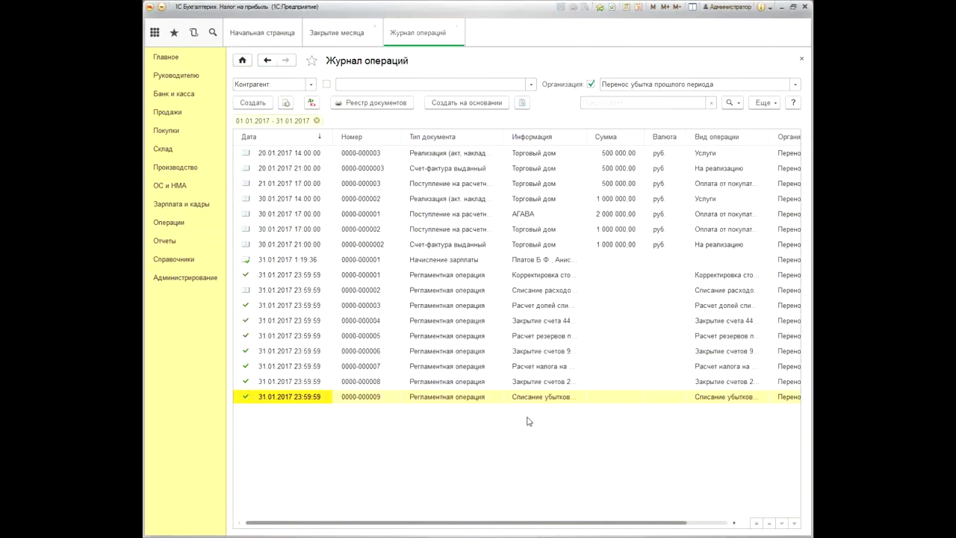
# - Post the three 500 000 documents dated 20.01.2017 and 21.01.2017: the sale, the issued invoice and the bank receipt
pyautogui.click(479, 155)
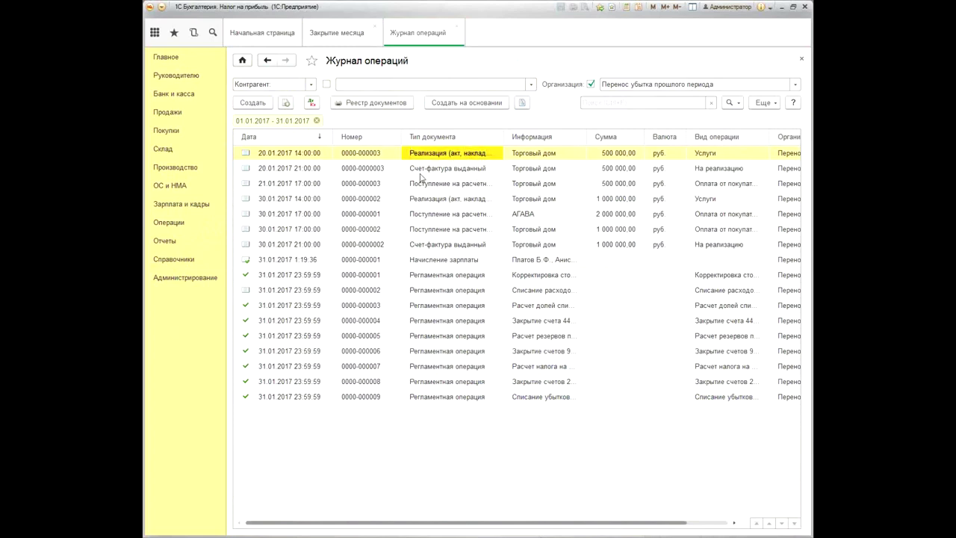
pyautogui.keyDown('ctrl'); pyautogui.click(469, 172); pyautogui.keyUp('ctrl')
pyautogui.keyDown('ctrl'); pyautogui.click(468, 186); pyautogui.keyUp('ctrl')
pyautogui.rightClick(463, 189)
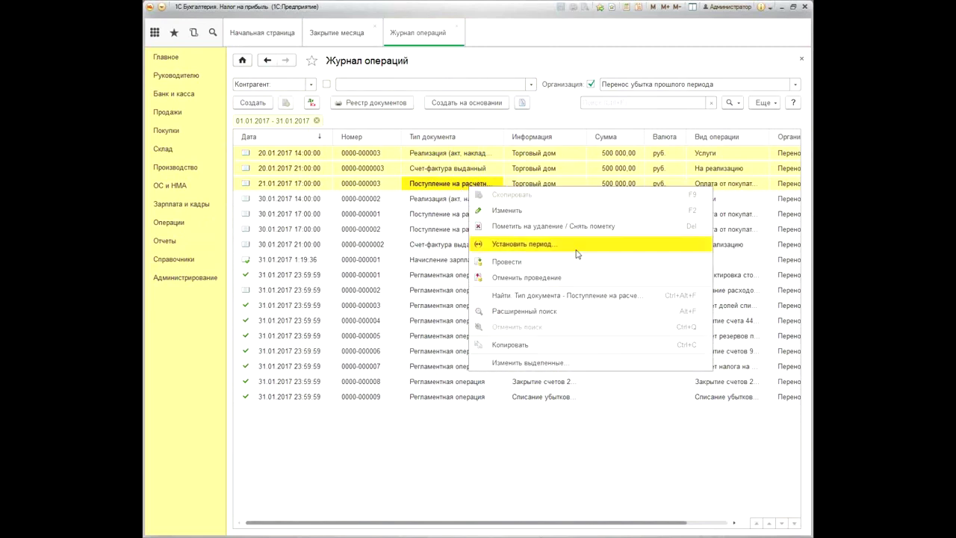
pyautogui.click(537, 260)
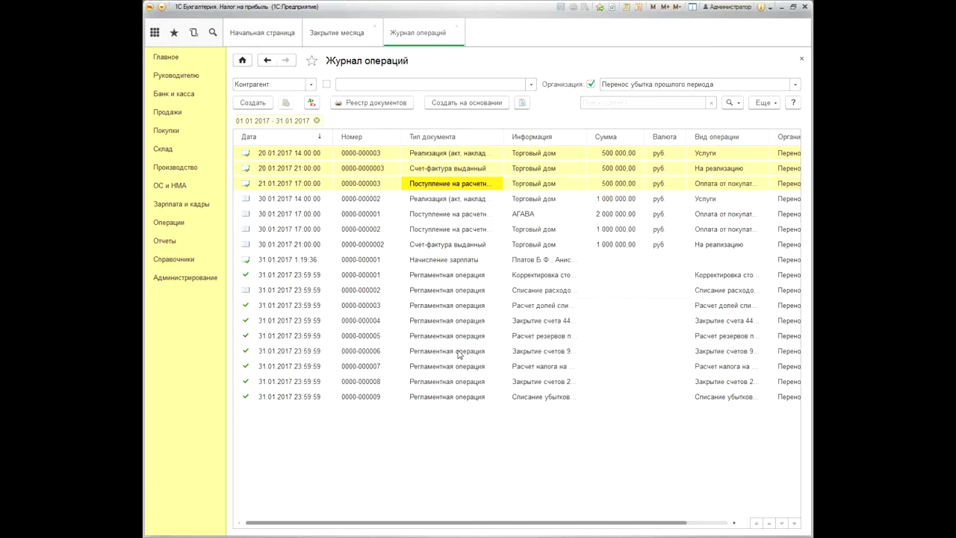
# - Cancel the January 2017 month closing, run it again, and decline moving on to February 2017
pyautogui.click(339, 33)
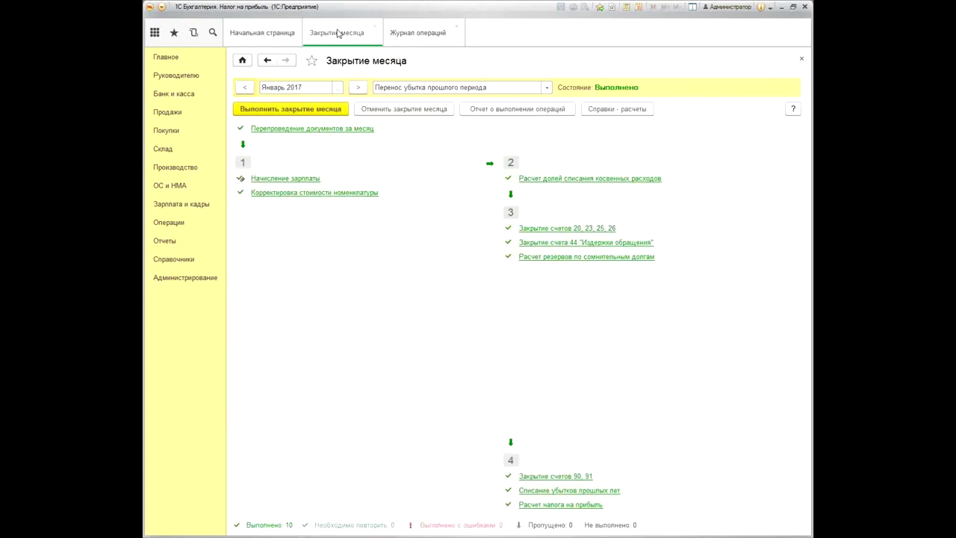
pyautogui.click(384, 112)
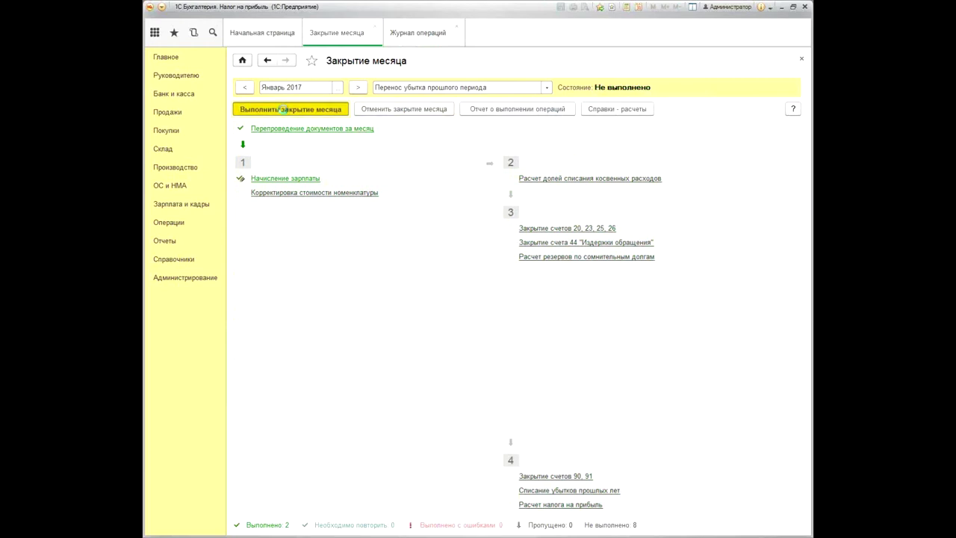
pyautogui.click(283, 109)
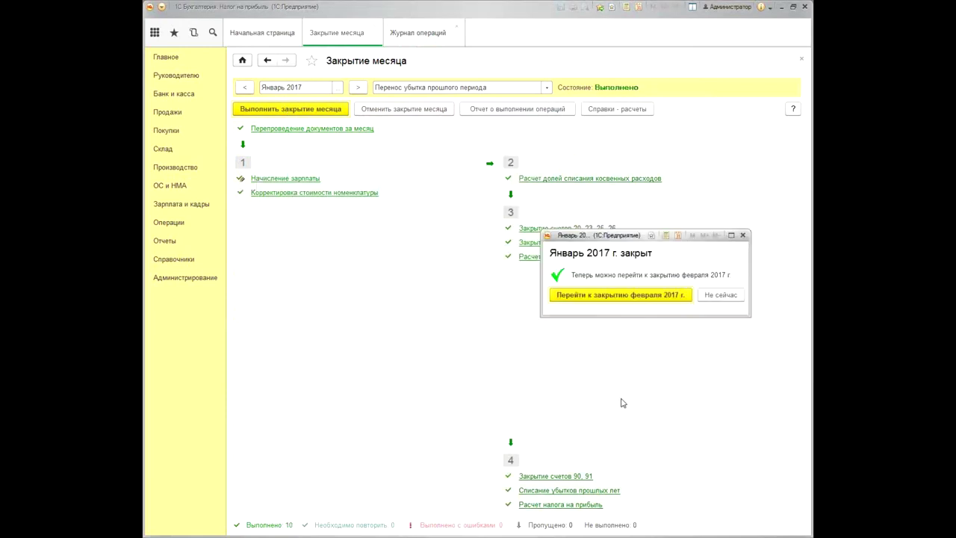
pyautogui.click(721, 294)
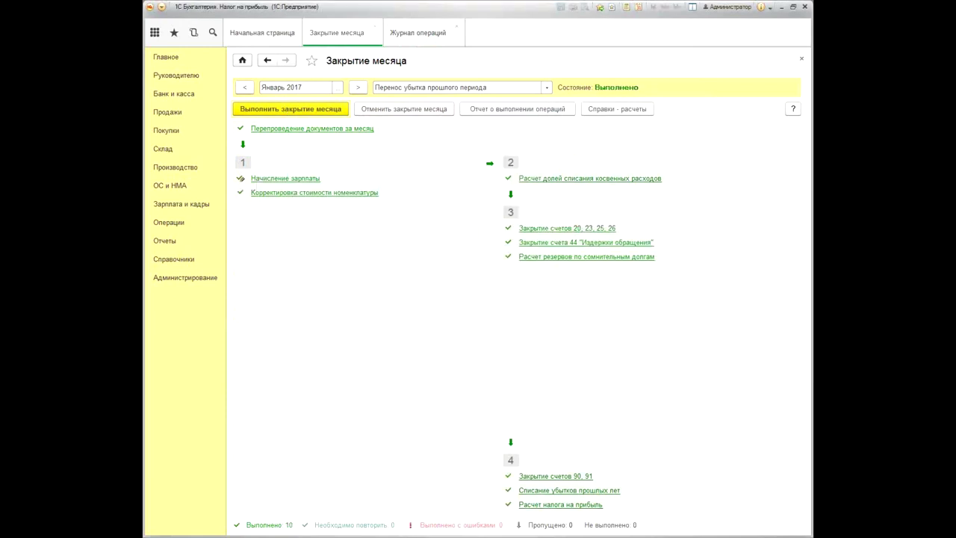
# - View the postings of the recalculated "Списание убытков прошлых лет" operation for January 2017 and close them
pyautogui.rightClick(553, 492)
pyautogui.click(583, 450)
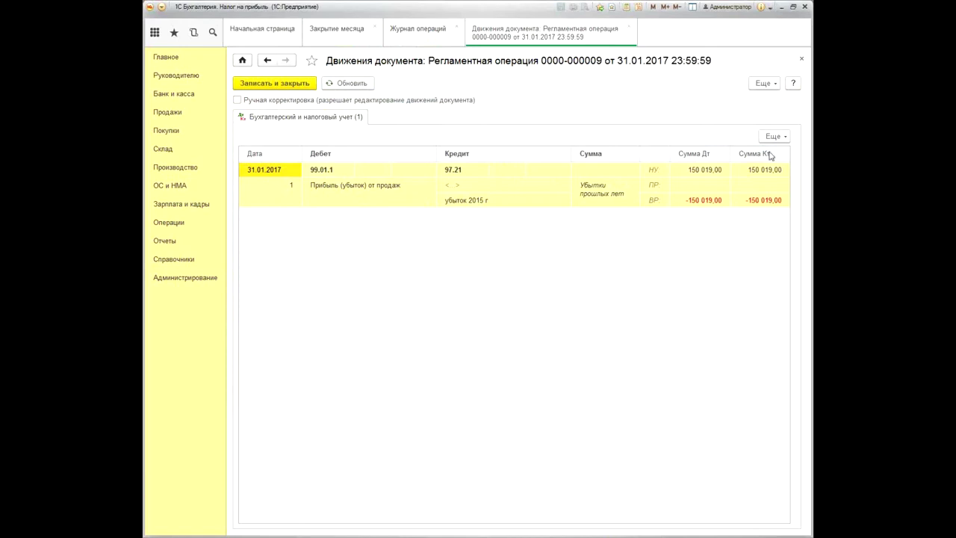
pyautogui.click(800, 62)
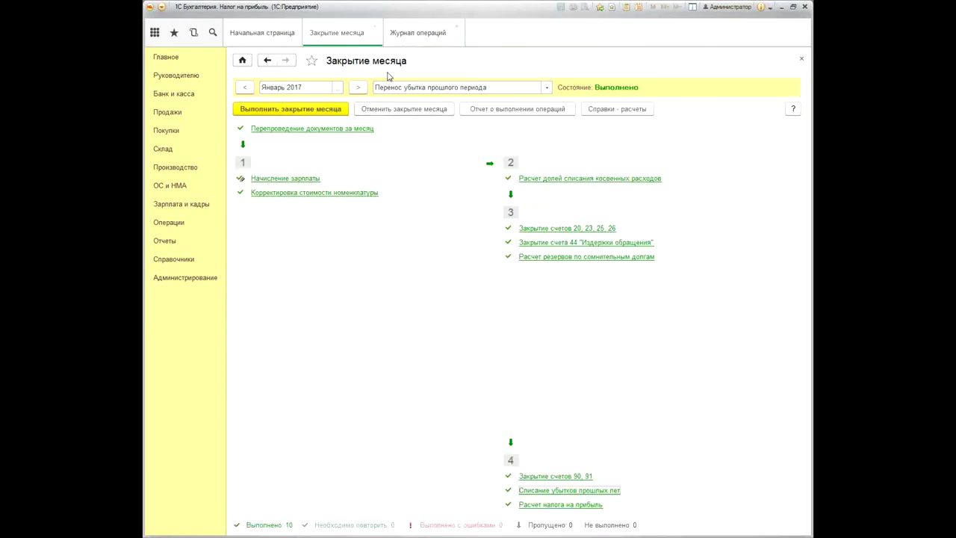
# - Post the 1 000 000 Торговый дом sale, bank receipt and issued invoice dated 30.01.2017 in the Журнал операций
pyautogui.click(408, 34)
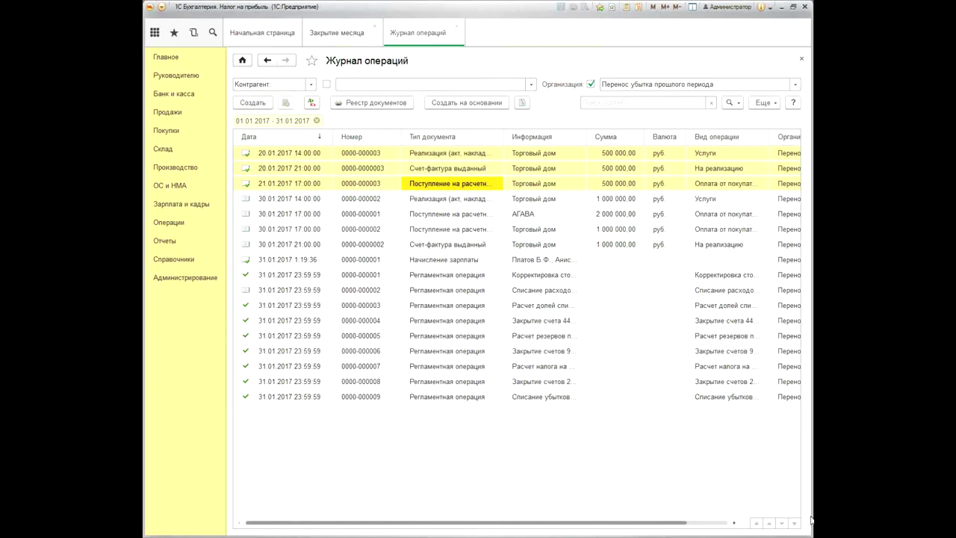
pyautogui.click(472, 200)
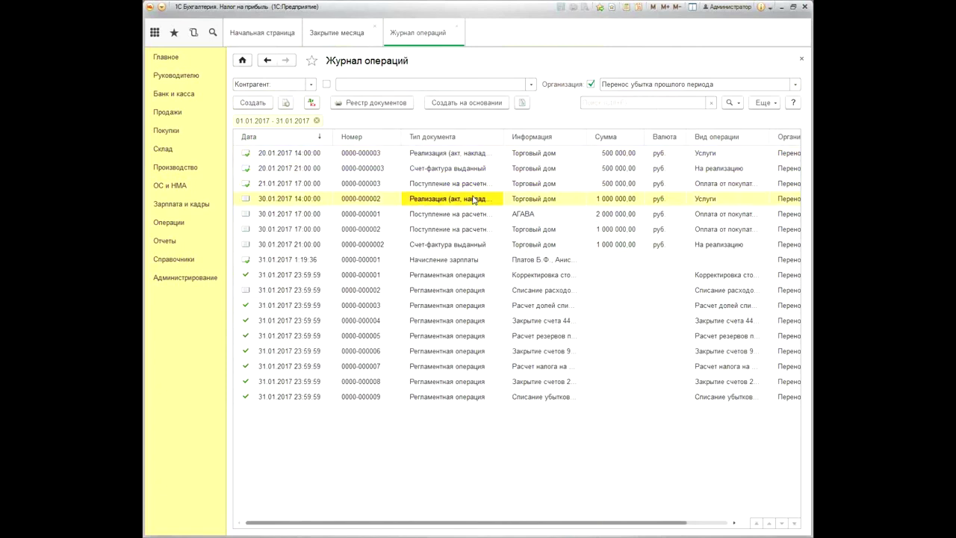
pyautogui.click(550, 342)
pyautogui.rightClick(450, 198)
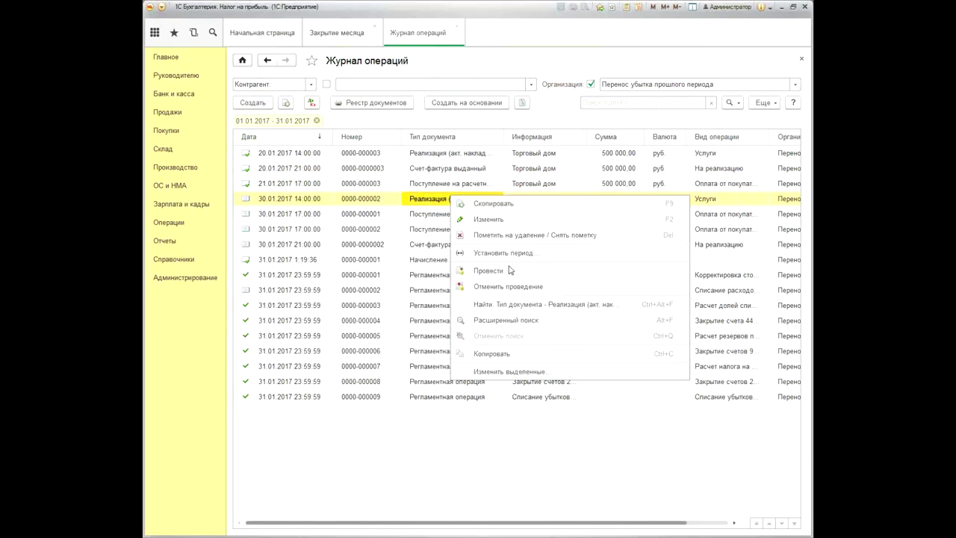
pyautogui.click(489, 272)
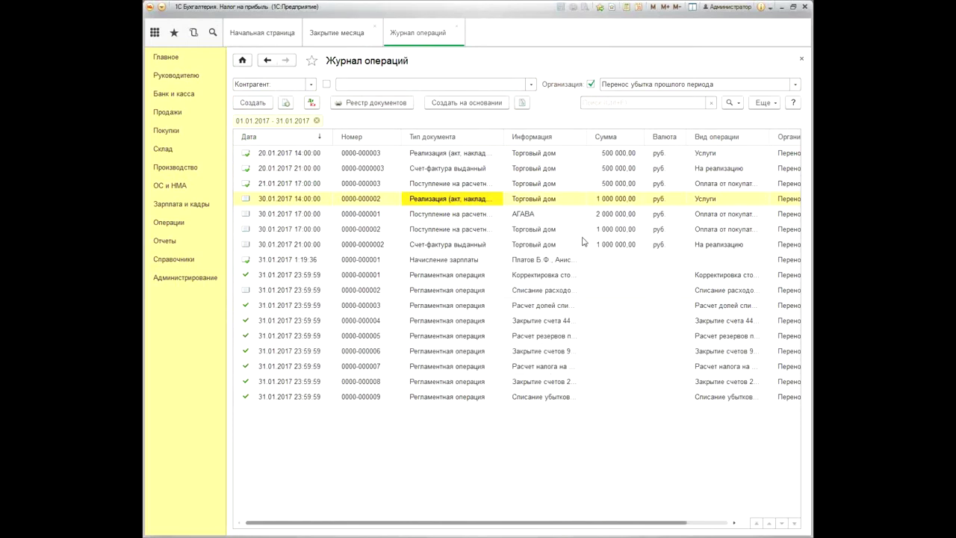
pyautogui.keyDown('ctrl'); pyautogui.click(461, 229); pyautogui.keyUp('ctrl')
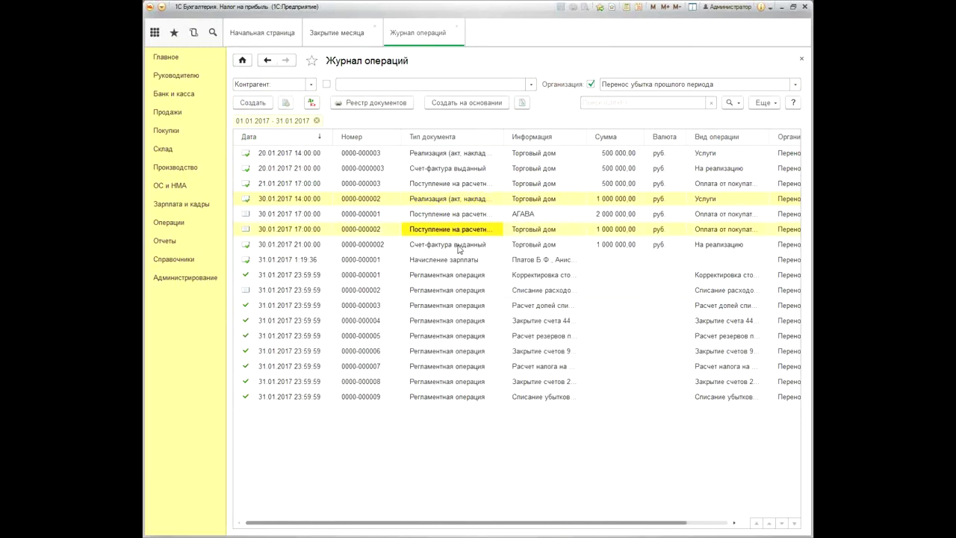
pyautogui.keyDown('ctrl'); pyautogui.click(470, 244); pyautogui.keyUp('ctrl')
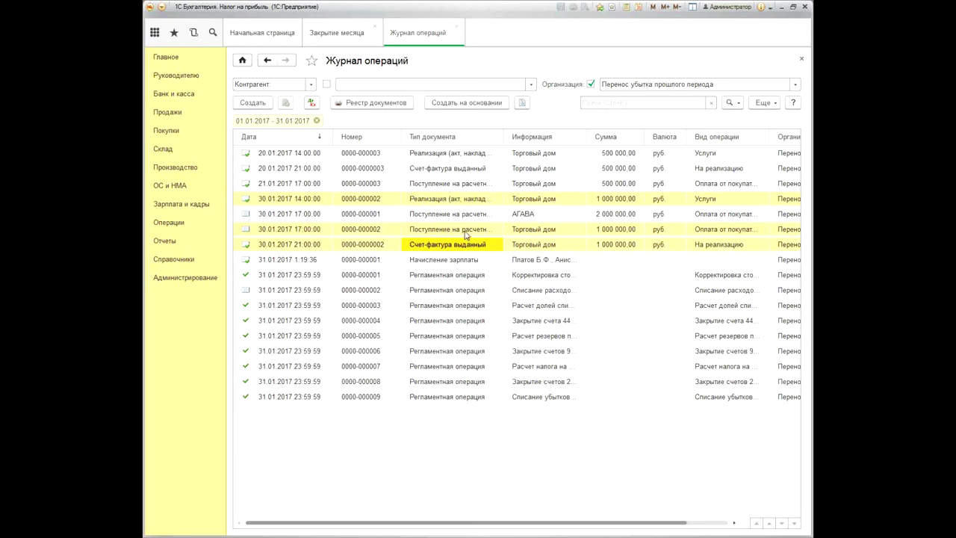
pyautogui.rightClick(465, 233)
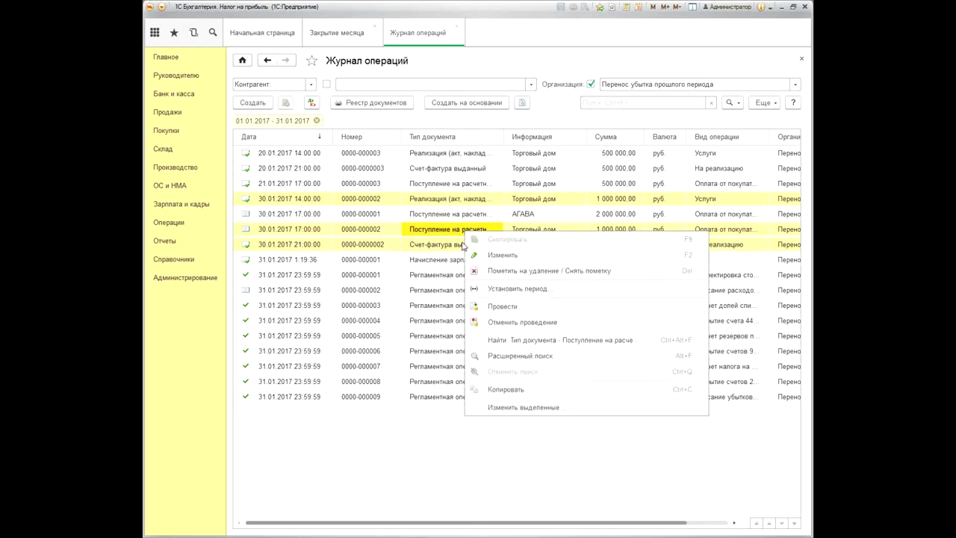
pyautogui.click(515, 312)
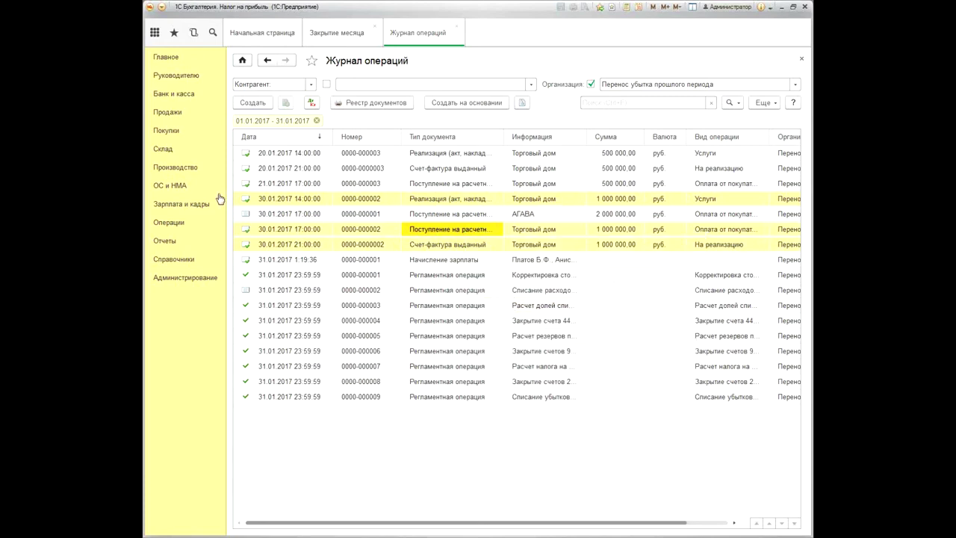
# - Cancel and rerun the January 2017 month closing with the 30.01.2017 documents posted, and stay on January
pyautogui.click(347, 34)
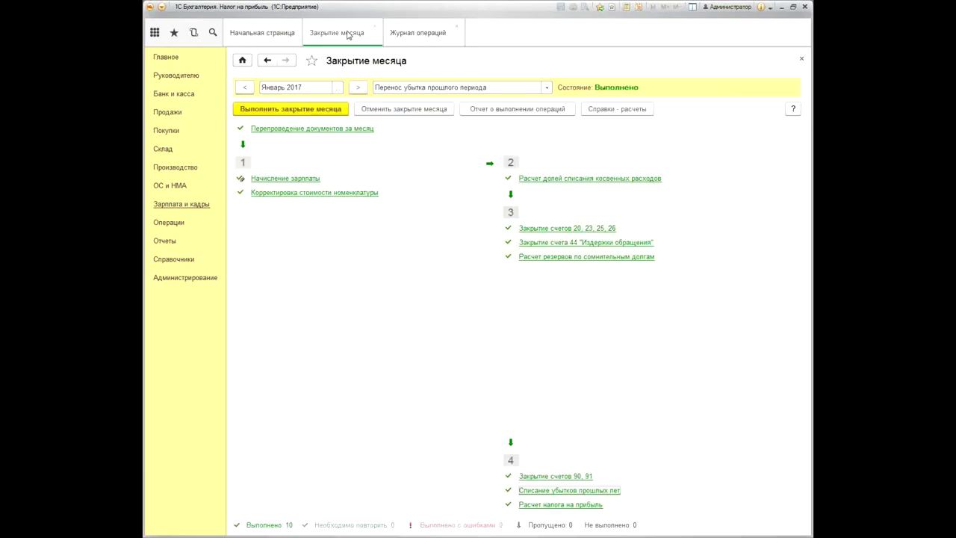
pyautogui.click(388, 108)
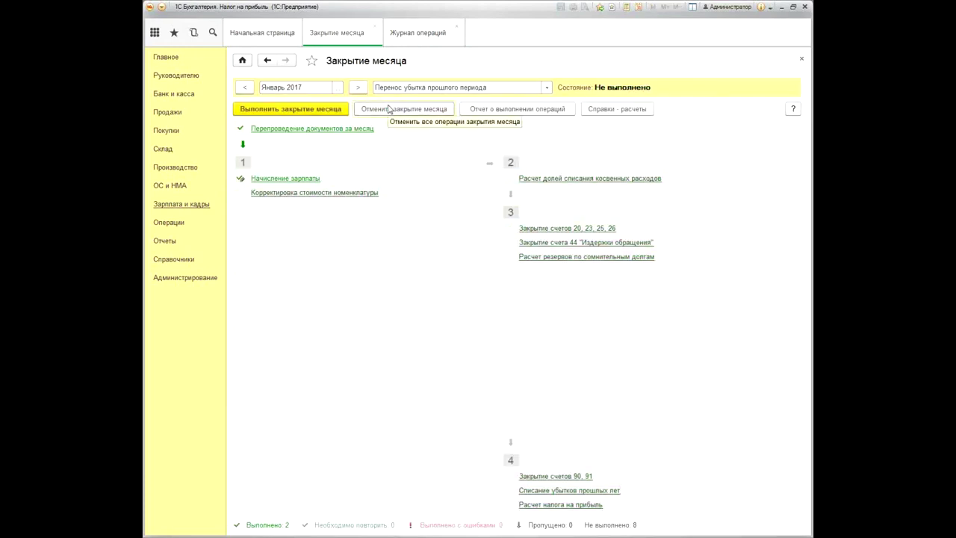
pyautogui.click(297, 108)
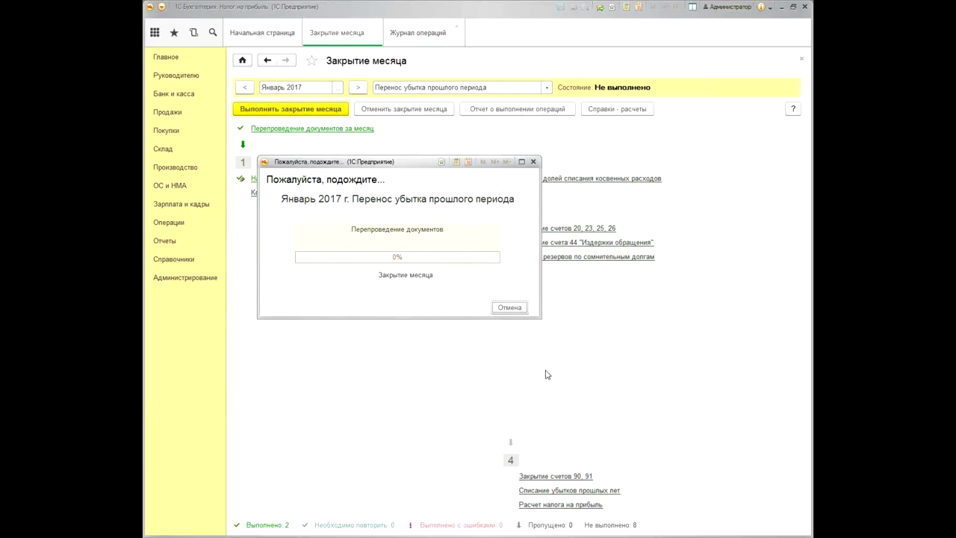
pyautogui.click(508, 307)
pyautogui.click(324, 116)
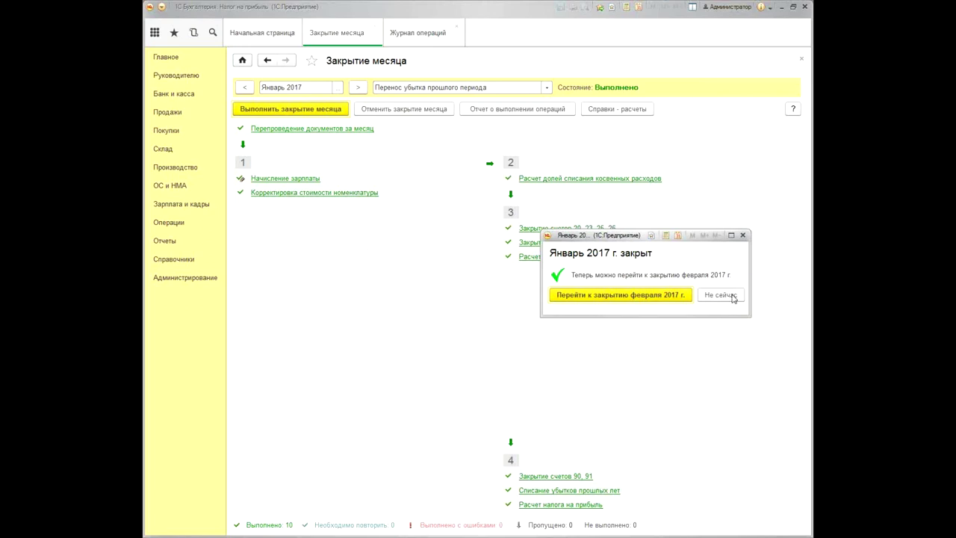
pyautogui.click(731, 298)
# - Examine the "Списание убытков прошлых лет" postings for the 2015 loss and "перенос убытка прошлого года", and close them
pyautogui.rightClick(562, 491)
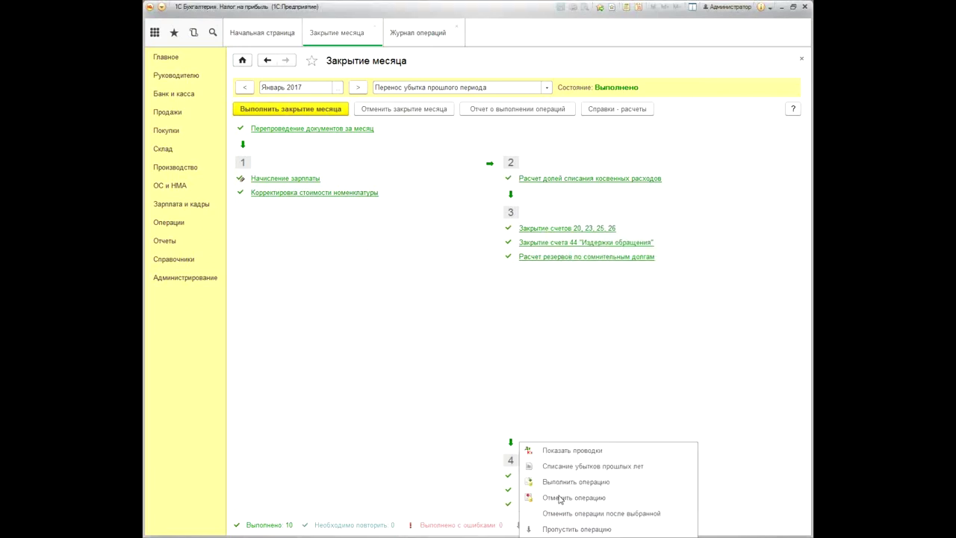
pyautogui.click(624, 452)
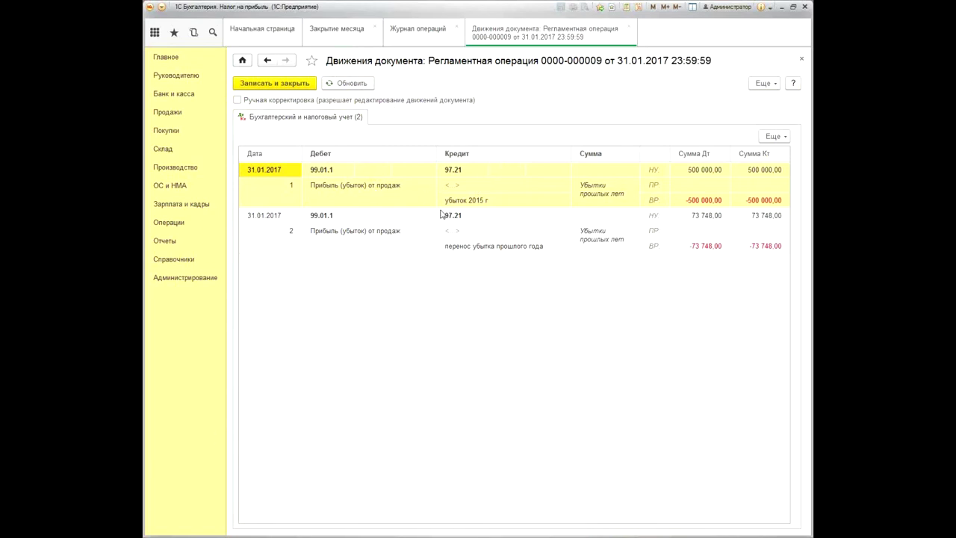
pyautogui.click(558, 206)
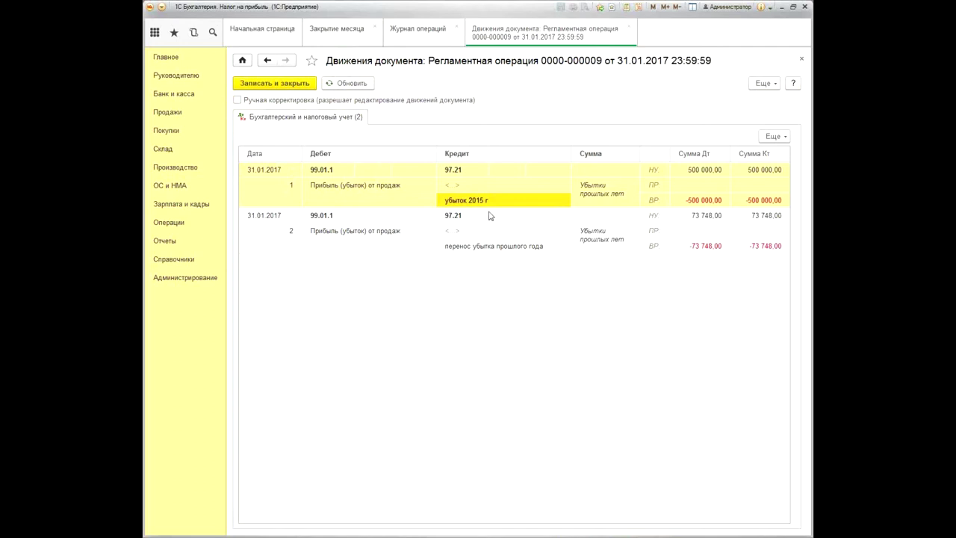
pyautogui.click(418, 233)
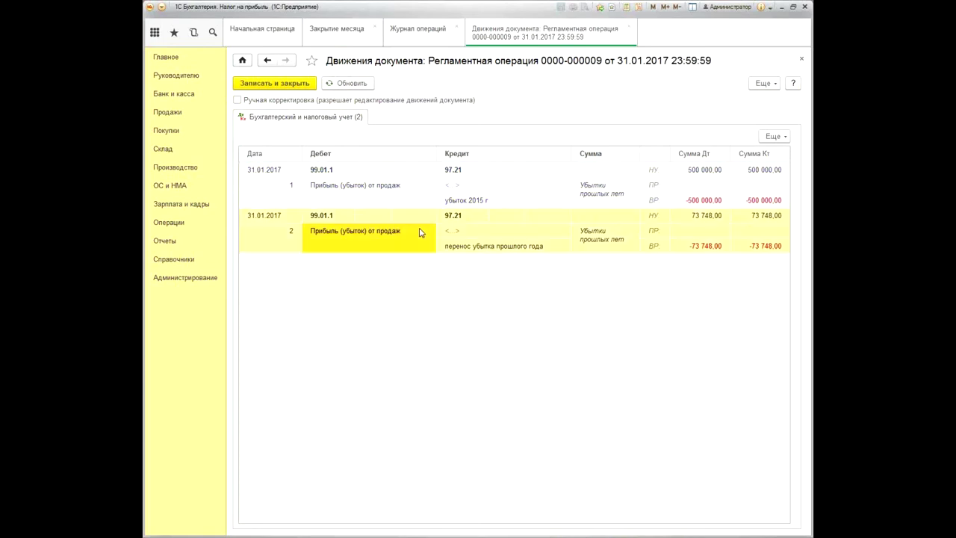
pyautogui.click(495, 252)
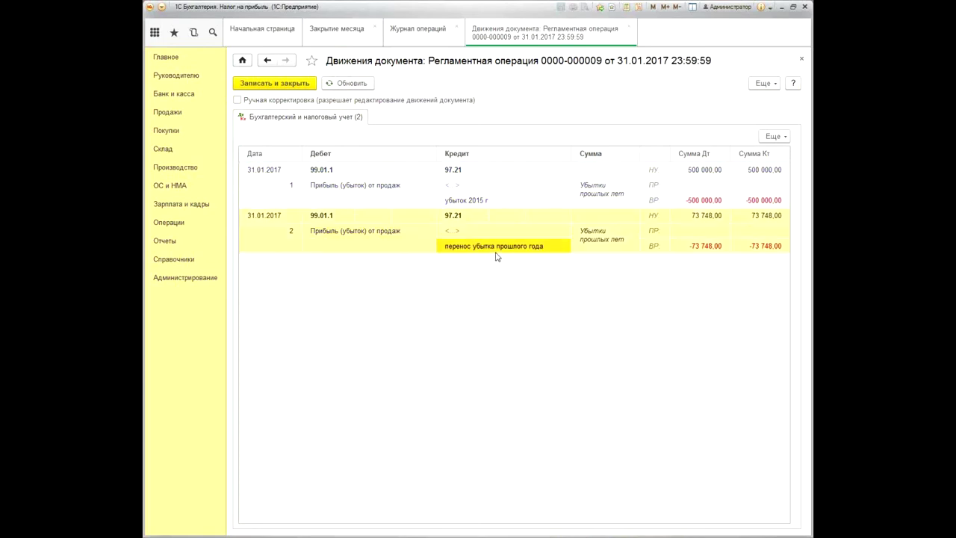
pyautogui.click(801, 58)
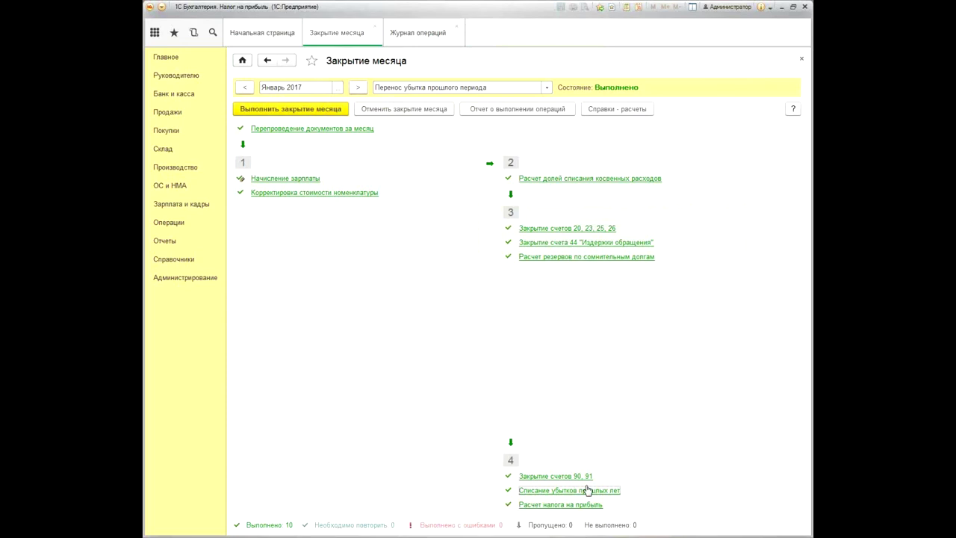
pyautogui.press('Up')
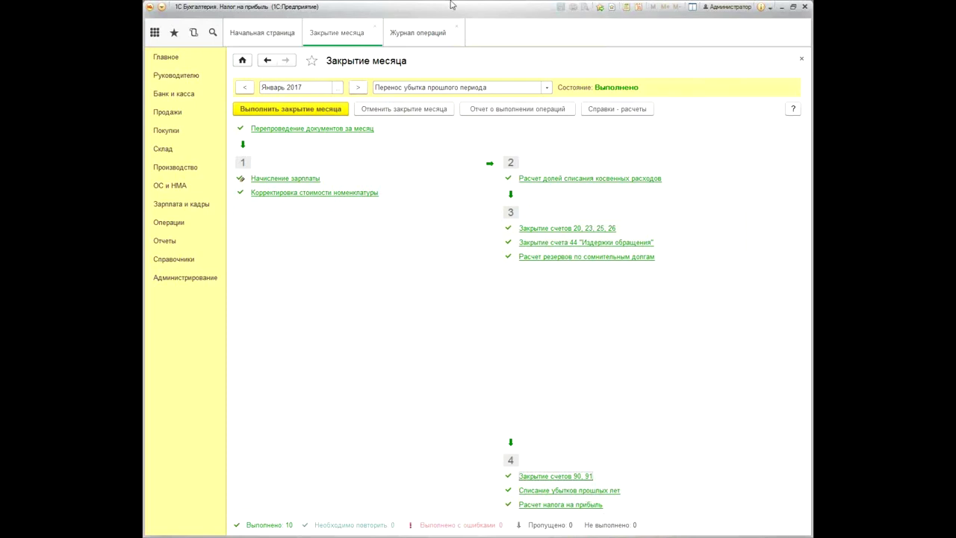
# - Copy the 20.01.2017 Торговый дом sale document and date the copy 05.02.2017
pyautogui.click(420, 30)
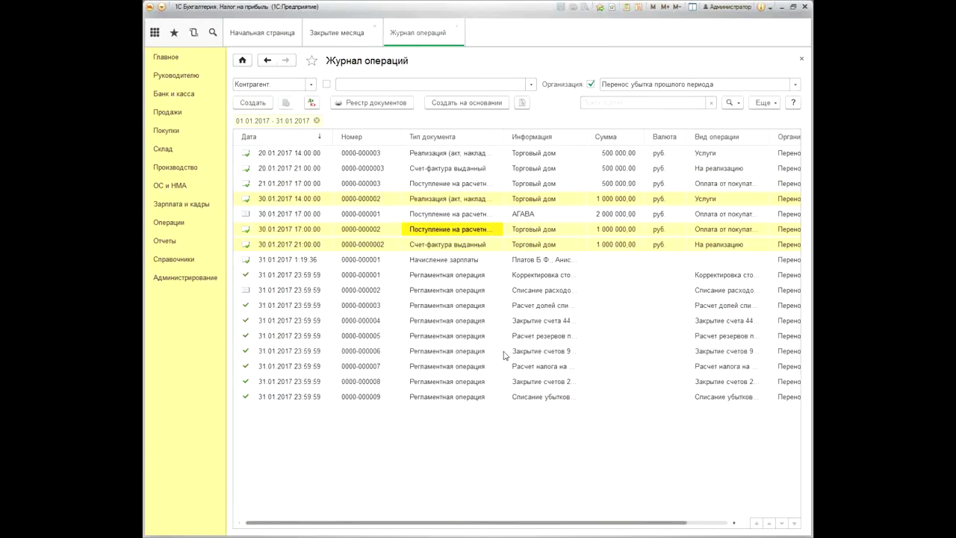
pyautogui.click(466, 155)
pyautogui.rightClick(466, 158)
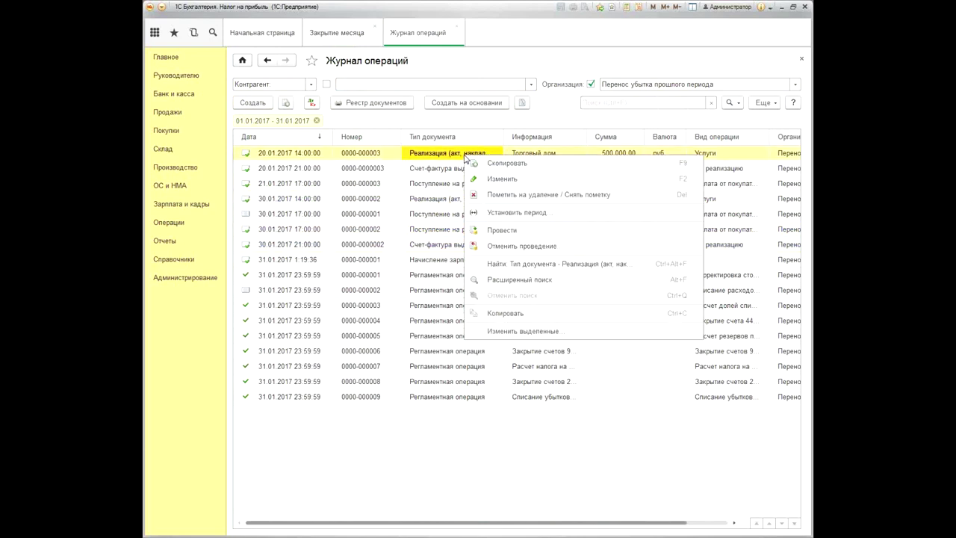
pyautogui.click(496, 162)
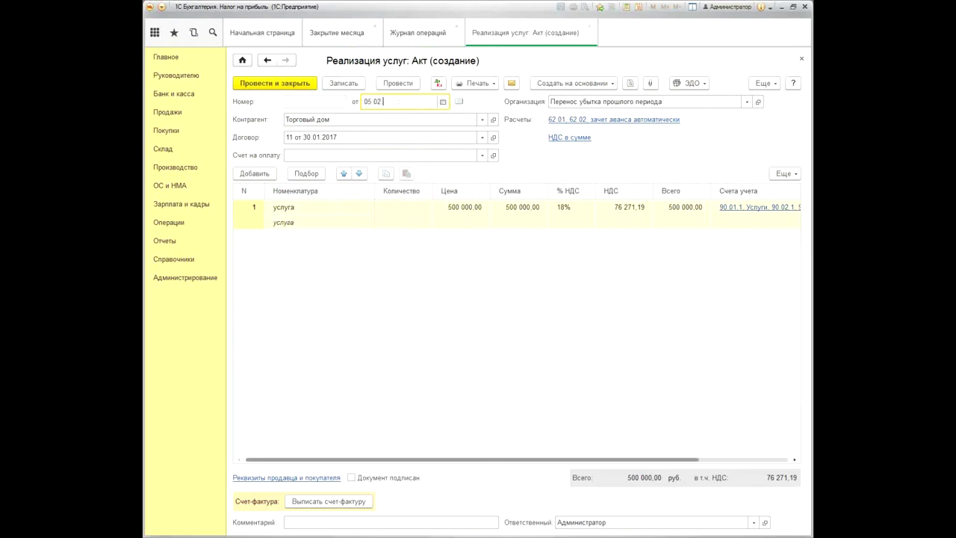
pyautogui.press('Tab')
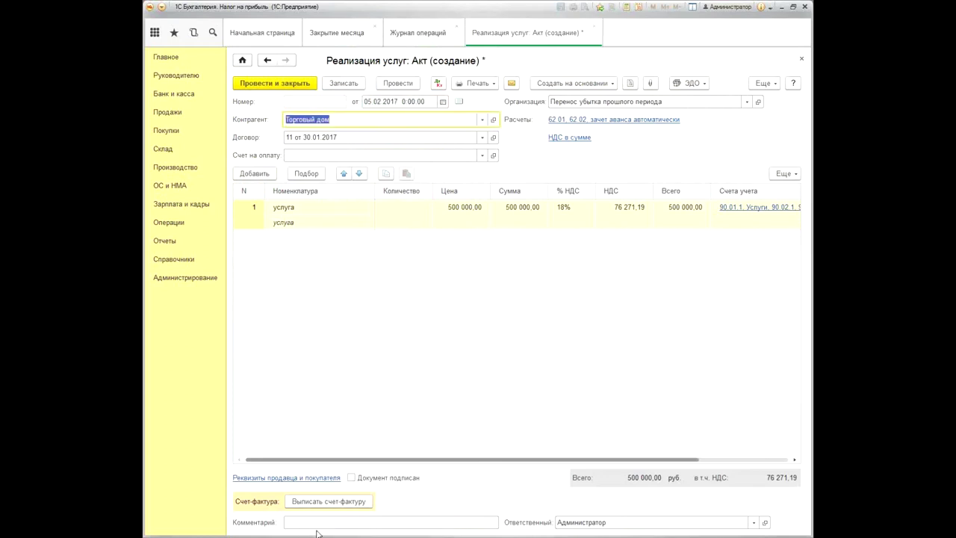
# - Issue the invoice for the 05.02.2017 Торговый дом sale, close the sale, and reopen the Журнал операций without the January period filter
pyautogui.click(336, 502)
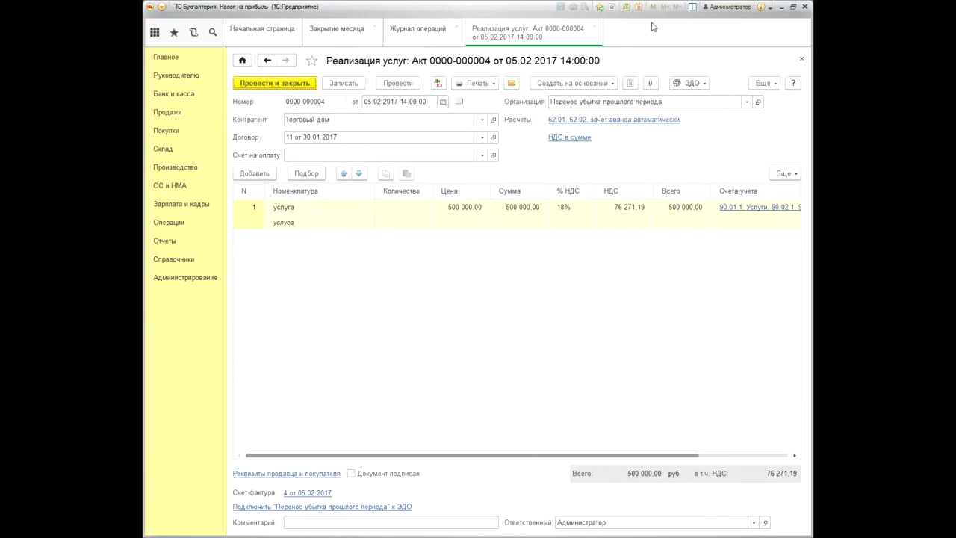
pyautogui.click(595, 27)
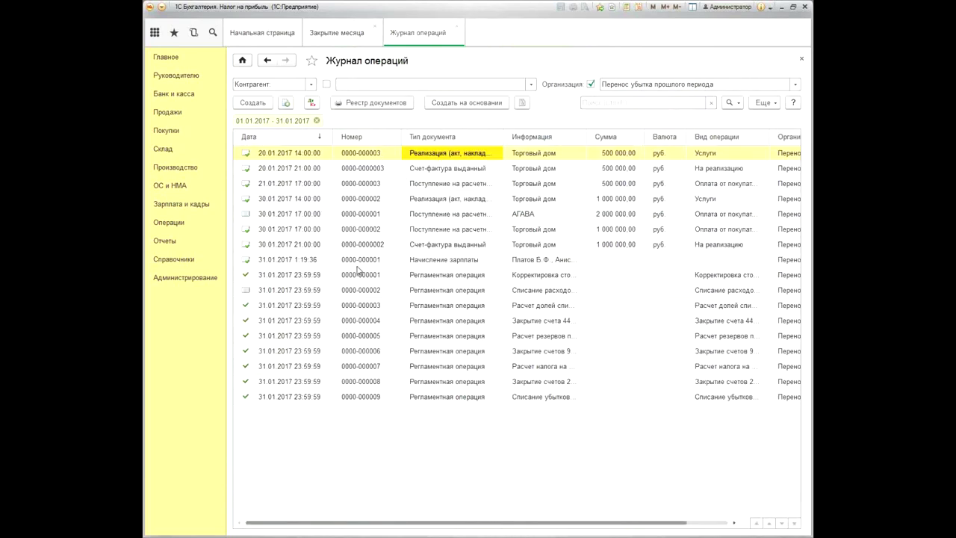
pyautogui.click(459, 27)
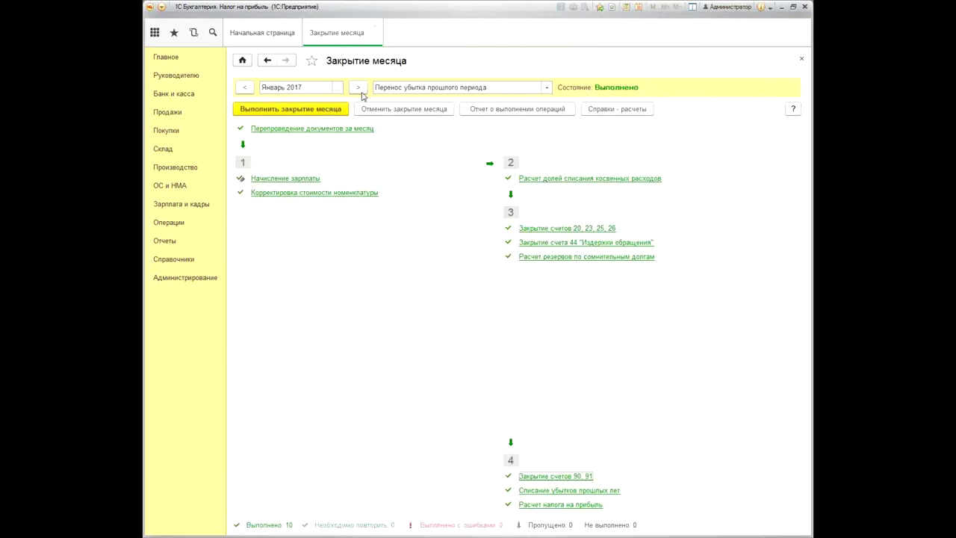
pyautogui.click(176, 224)
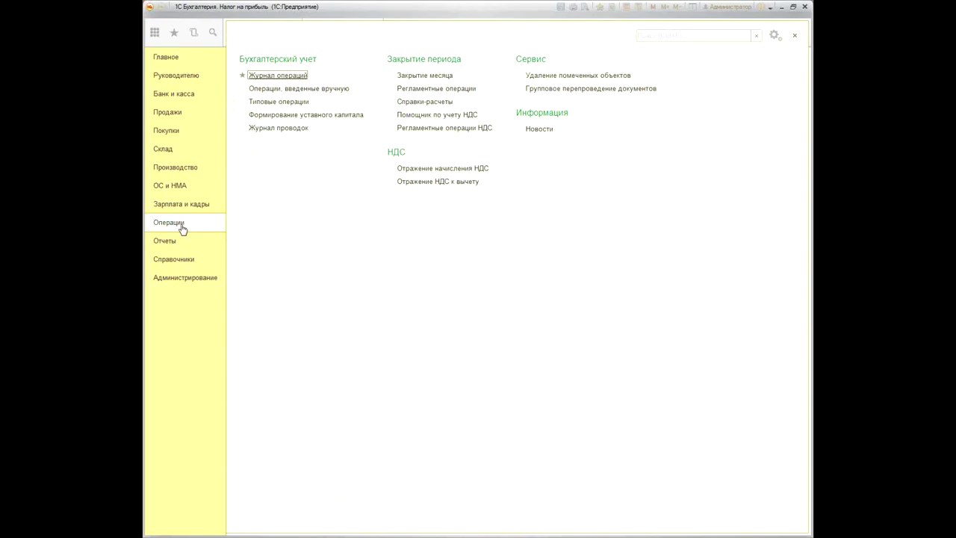
pyautogui.press('Return')
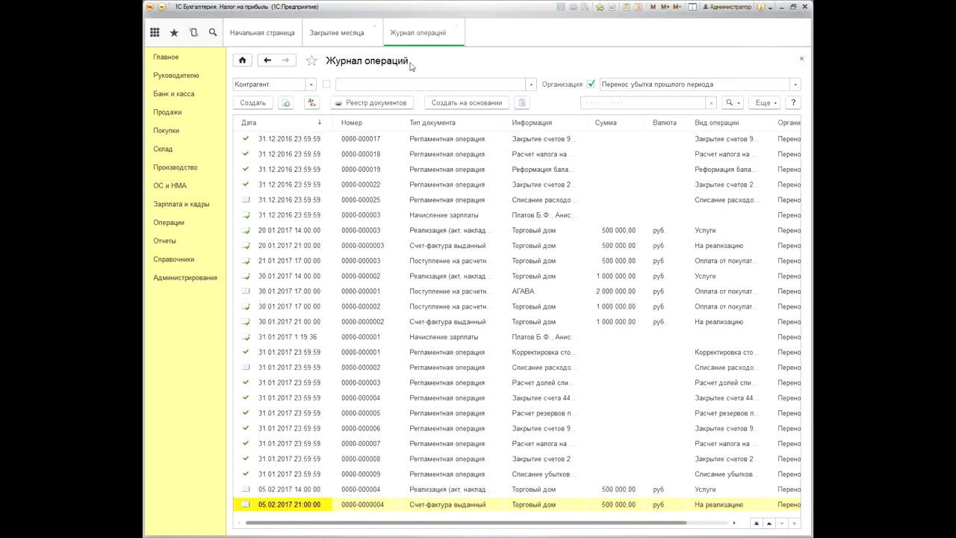
# - Move the Закрытие месяца from January to February 2017 and run the month closing
pyautogui.click(358, 34)
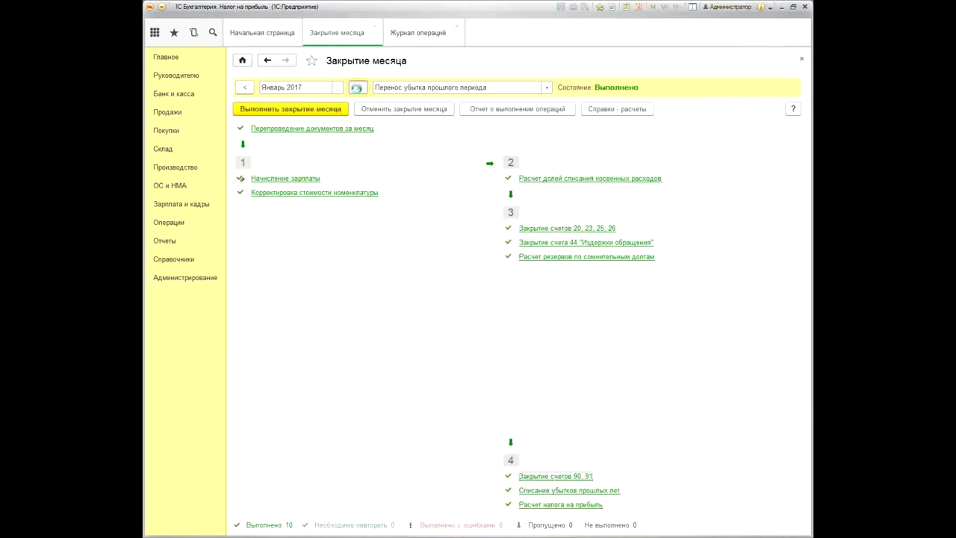
pyautogui.click(358, 88)
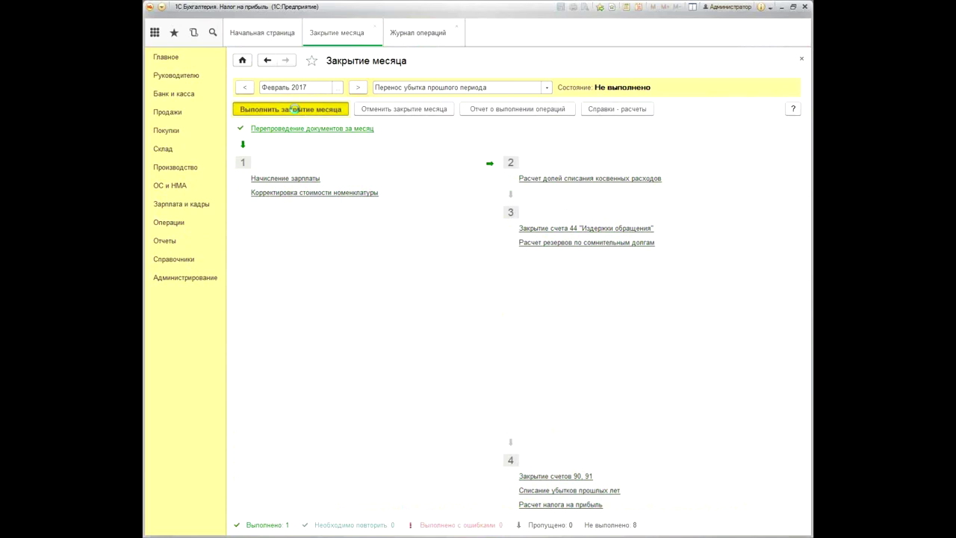
pyautogui.click(293, 109)
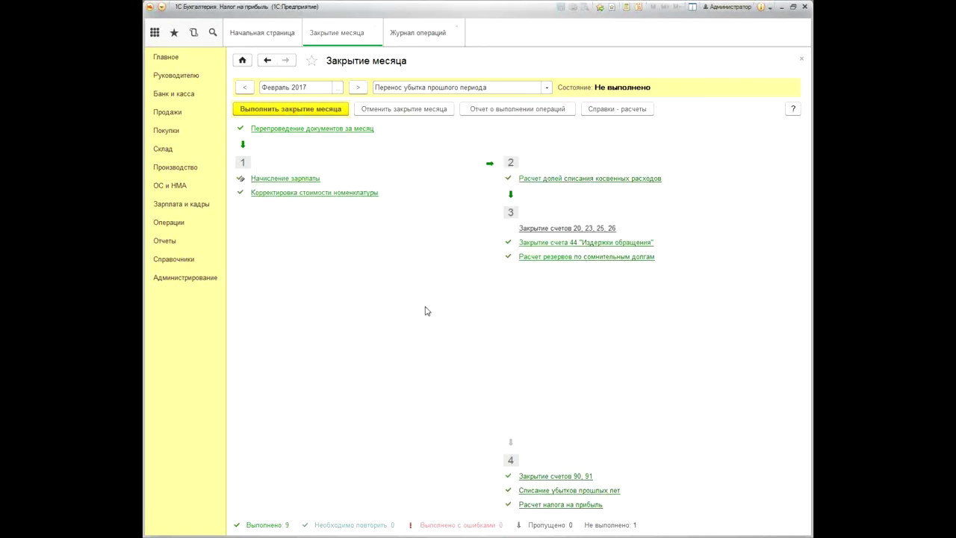
# - View the postings of the February "Списание убытков прошлых лет" operation and close them
pyautogui.rightClick(601, 491)
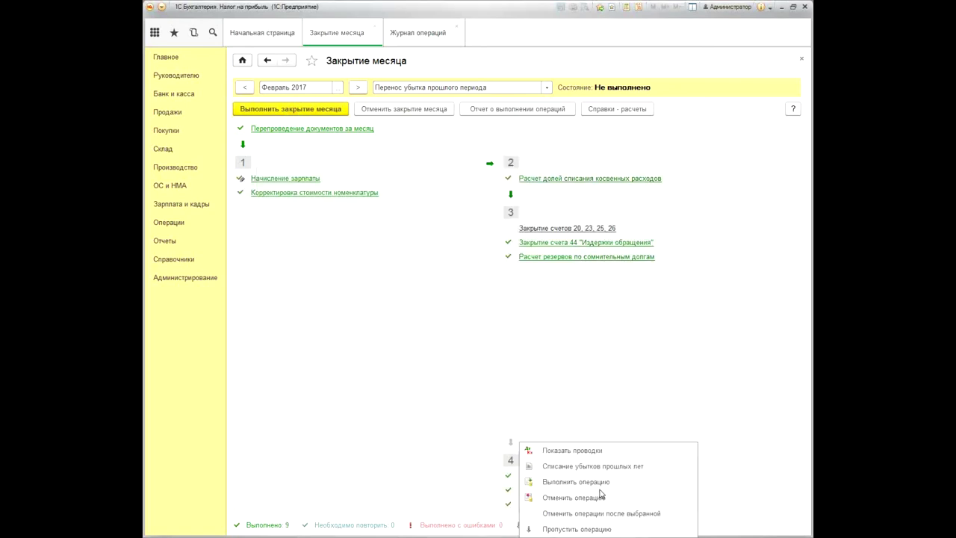
pyautogui.click(604, 450)
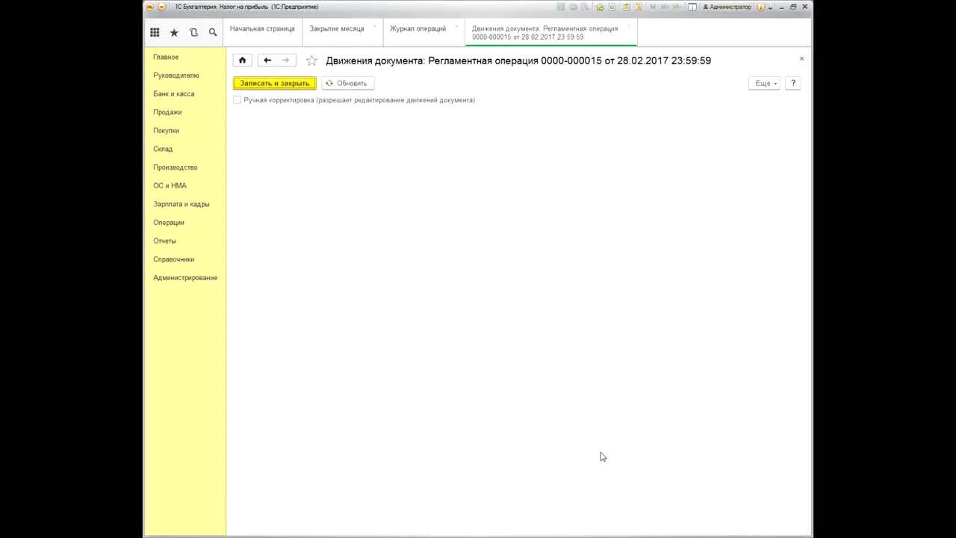
pyautogui.click(801, 58)
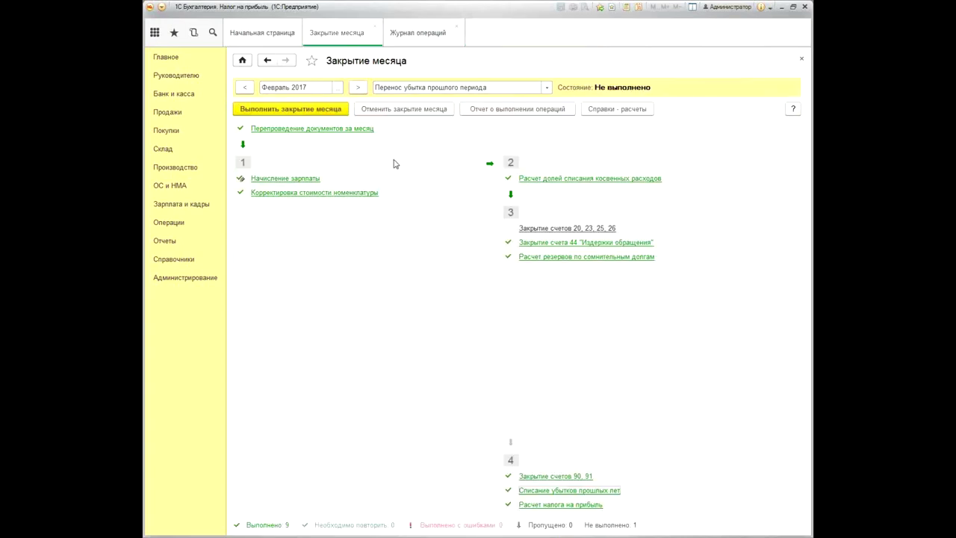
# - Post and close the 500 000 Торговый дом sale dated 05.02.2017 from the Журнал операций, and check it there with its issued invoice
pyautogui.click(401, 33)
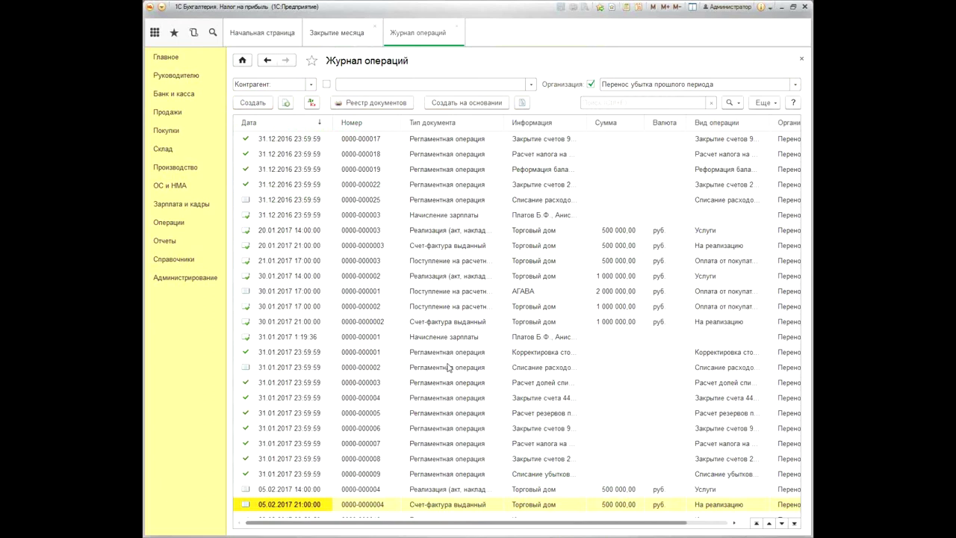
pyautogui.click(510, 491)
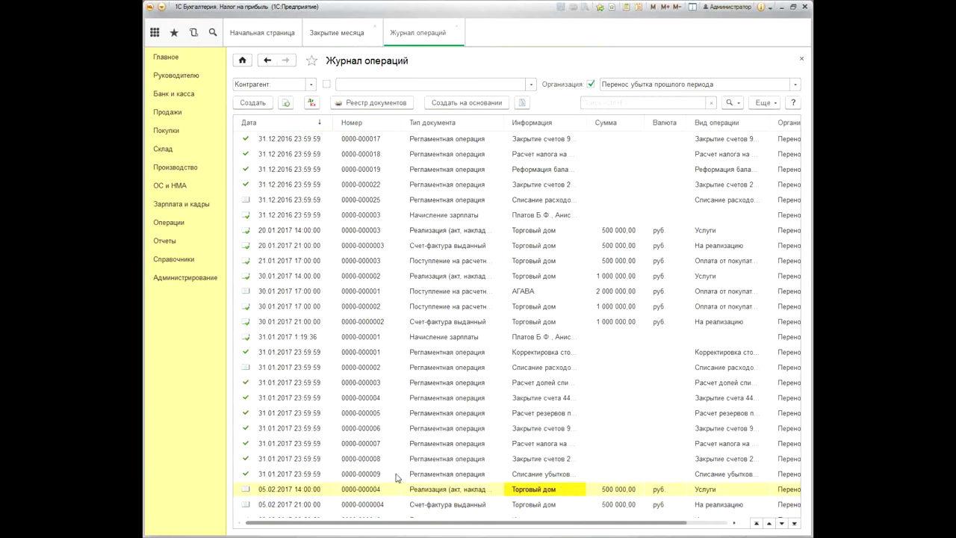
pyautogui.doubleClick(478, 489)
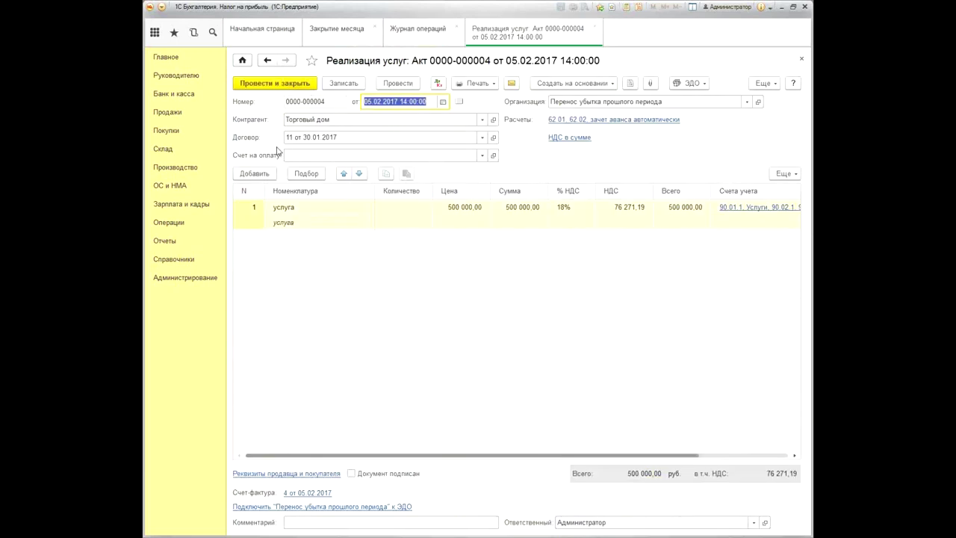
pyautogui.click(285, 87)
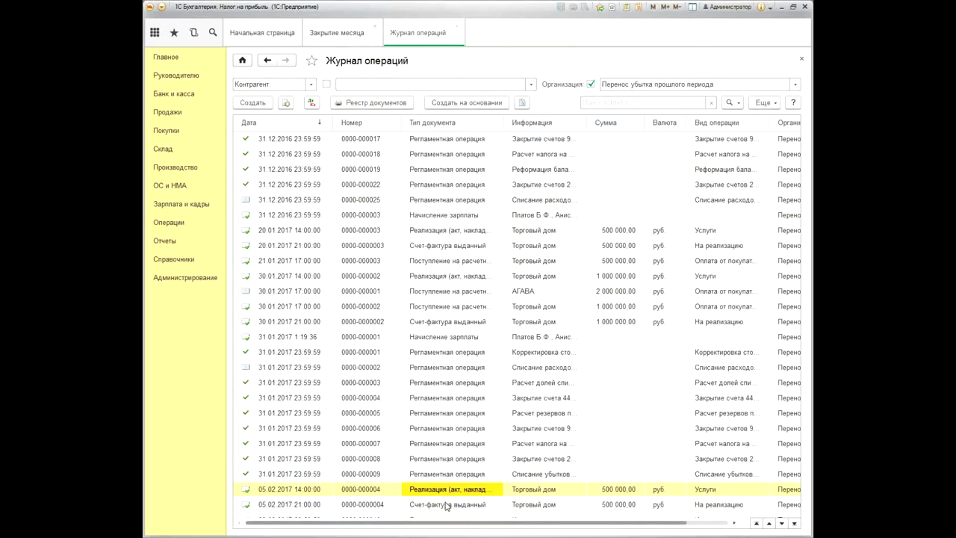
pyautogui.scroll(-3, 446, 508)
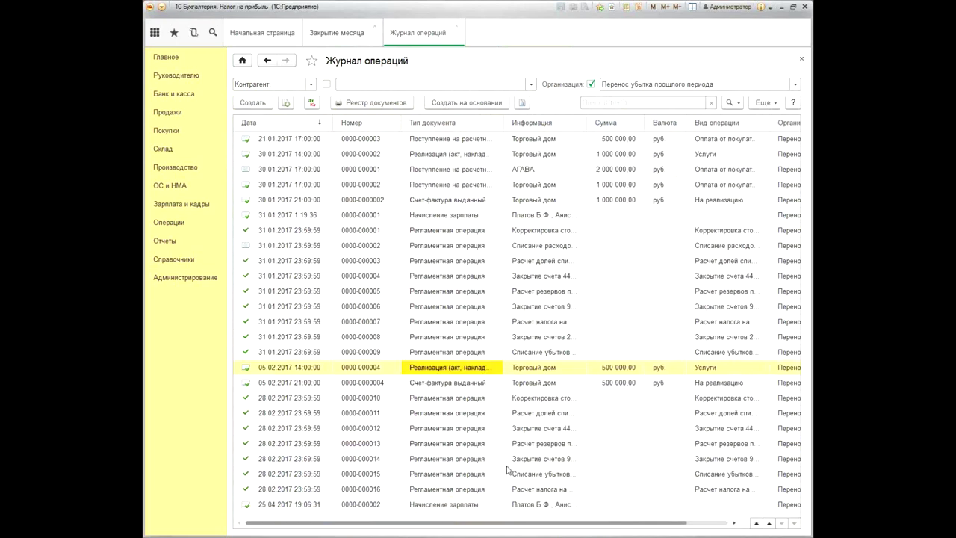
pyautogui.click(471, 387)
pyautogui.click(474, 371)
pyautogui.click(444, 378)
# - Cancel and rerun the February 2017 month closing with the 05.02.2017 sale posted
pyautogui.click(340, 31)
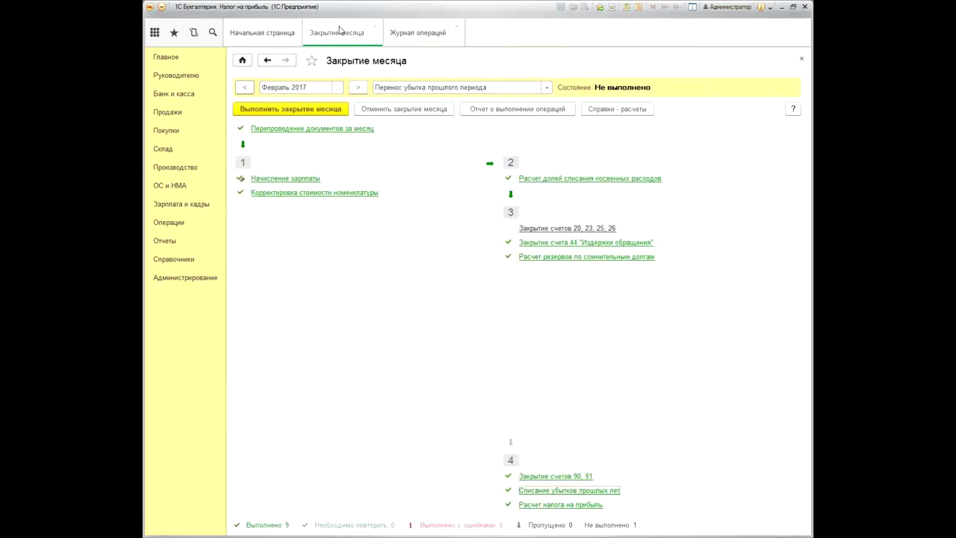
pyautogui.click(412, 109)
pyautogui.click(277, 110)
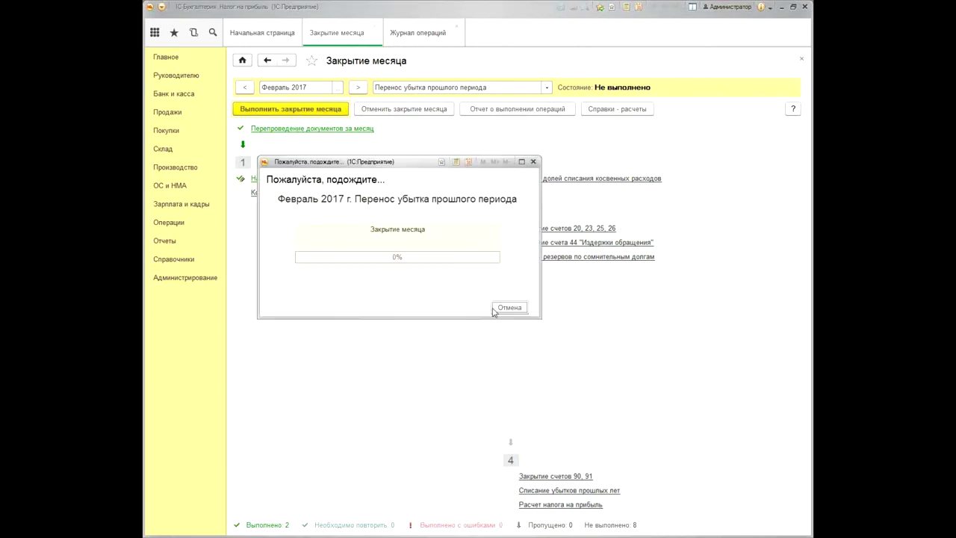
pyautogui.click(705, 295)
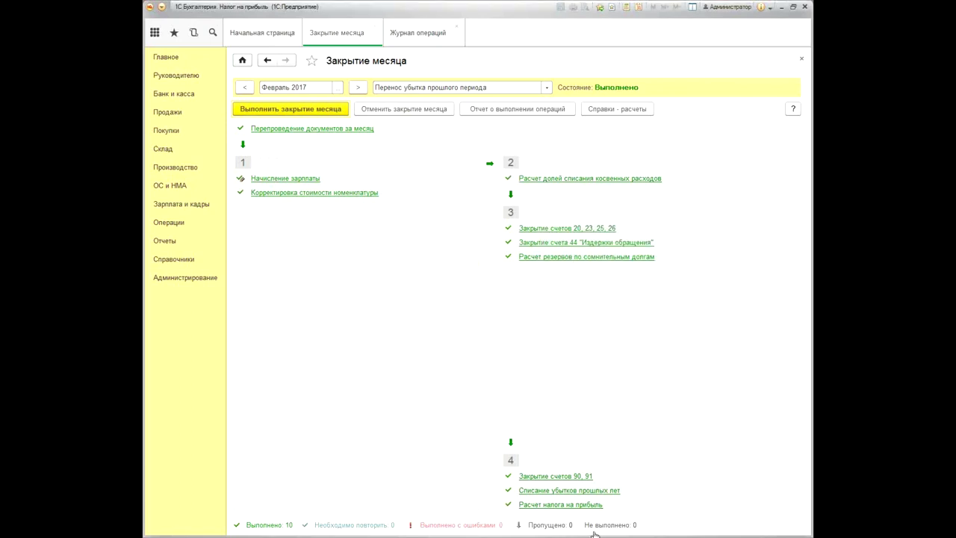
# - Examine the February "Списание убытков прошлых лет" postings for "убыток 2015 г" and "перенос убытка прошлого года", and close them
pyautogui.click(579, 492)
pyautogui.click(589, 450)
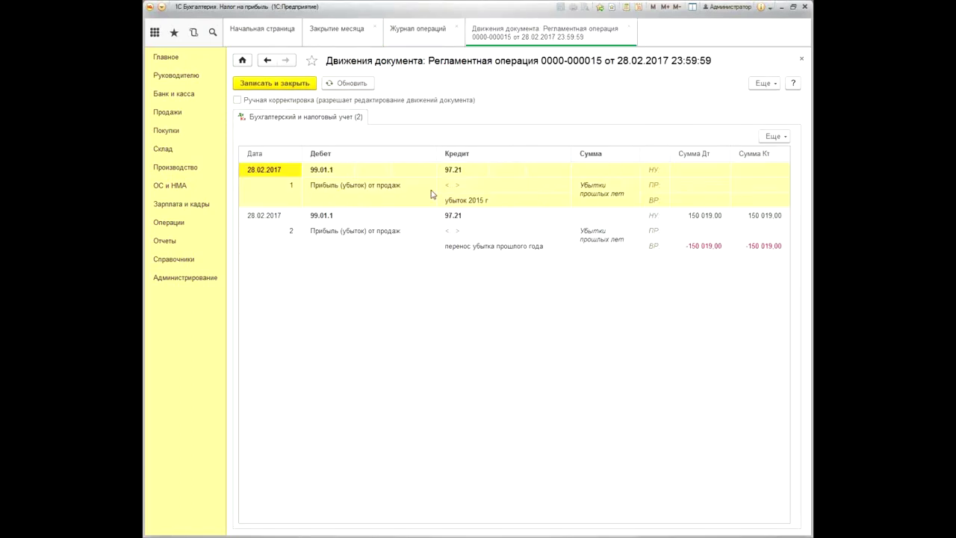
pyautogui.click(274, 193)
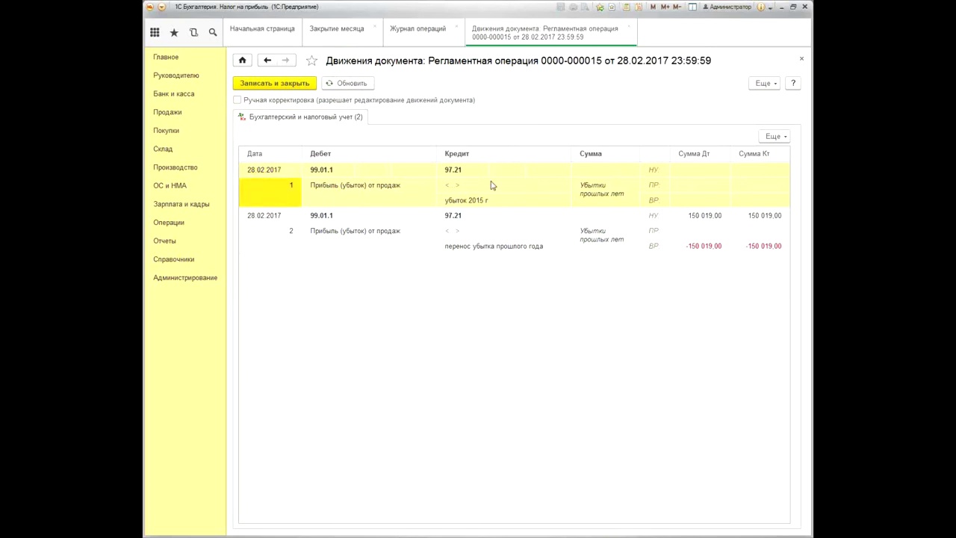
pyautogui.click(691, 175)
pyautogui.click(702, 215)
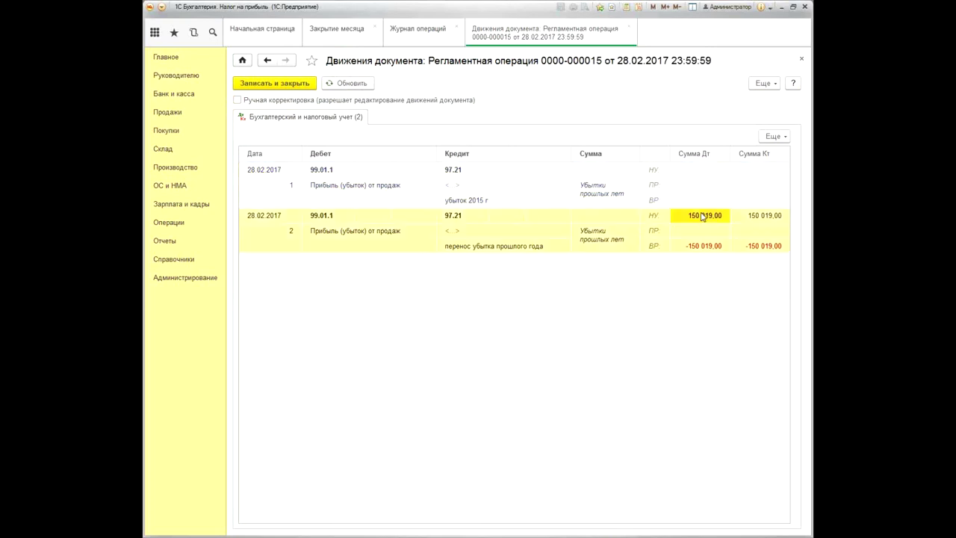
pyautogui.click(340, 227)
pyautogui.click(472, 246)
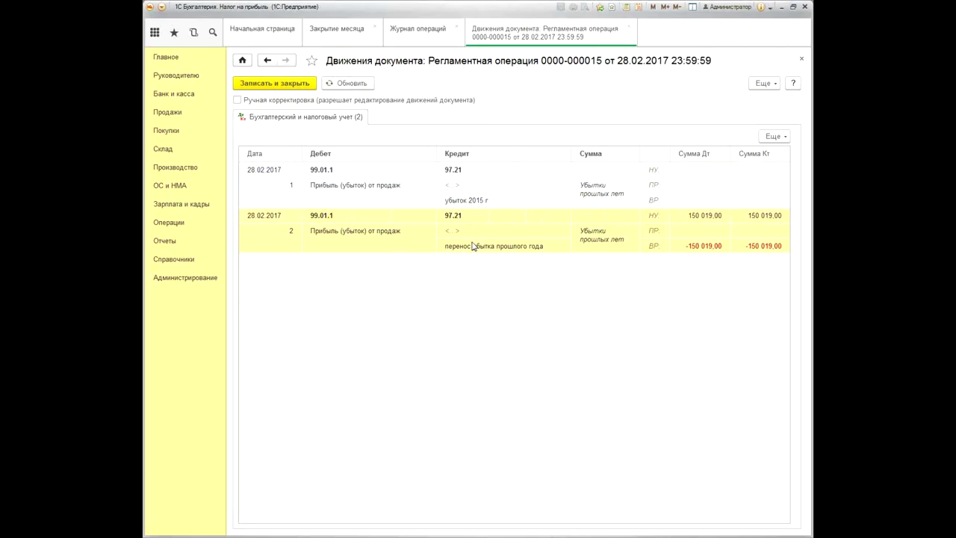
pyautogui.click(699, 246)
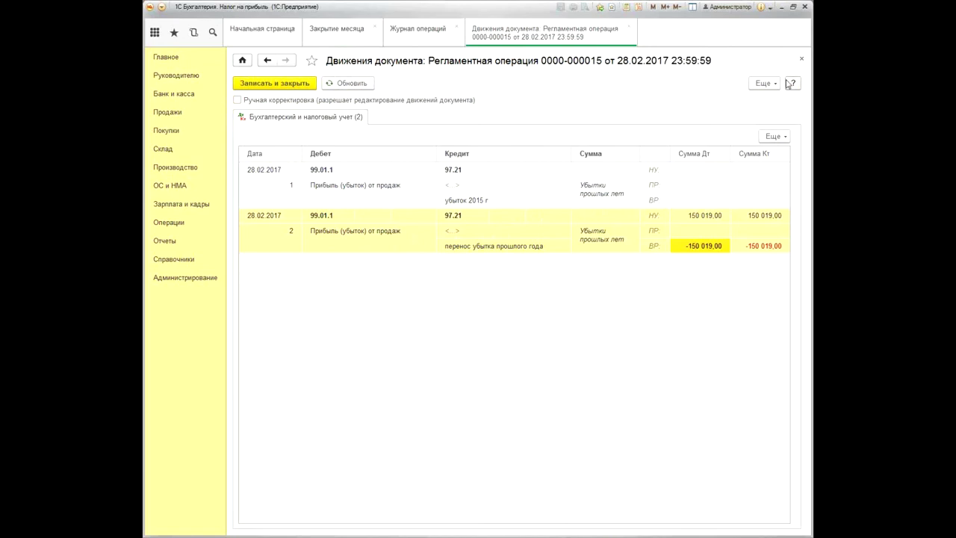
pyautogui.click(801, 59)
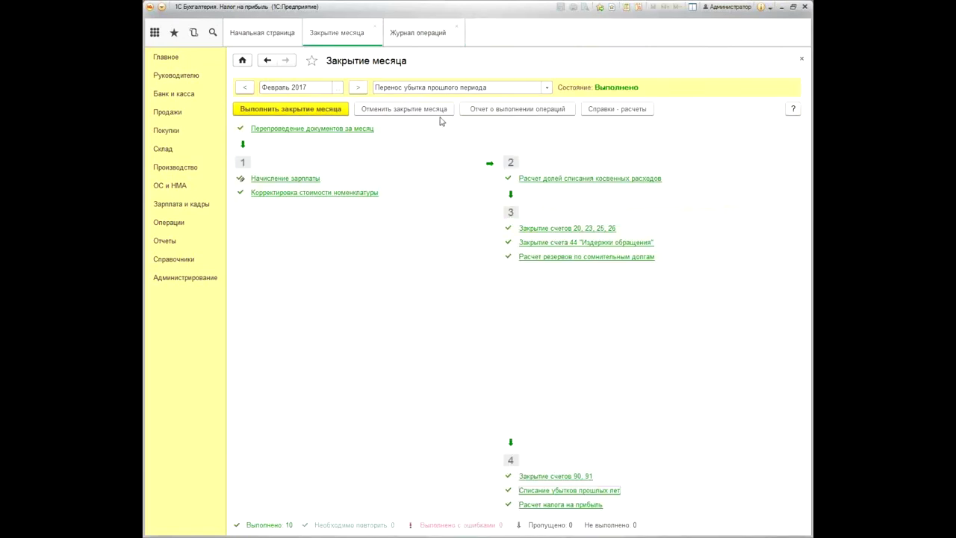
# - Run the March 2017 month closing and check the postings of its "Списание убытков прошлых лет" operation
pyautogui.click(357, 87)
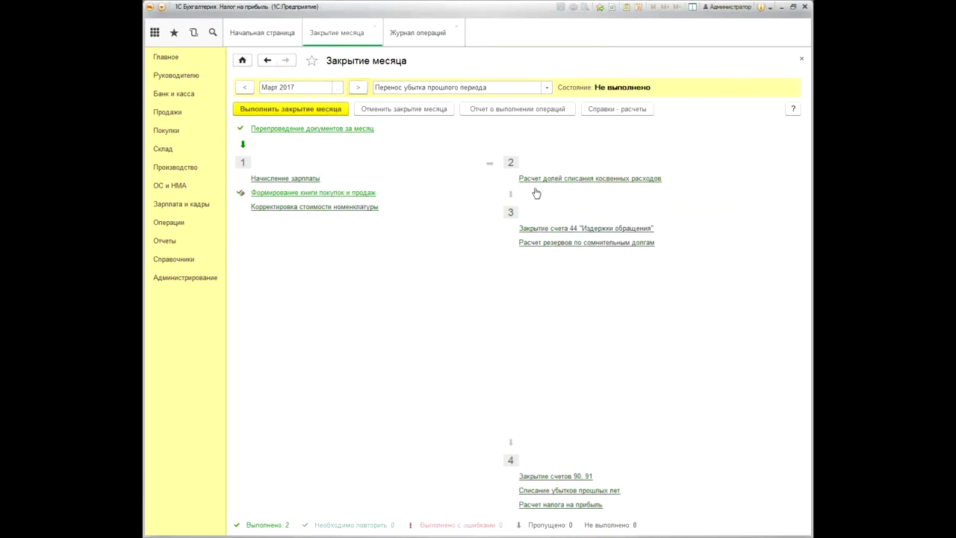
pyautogui.click(279, 110)
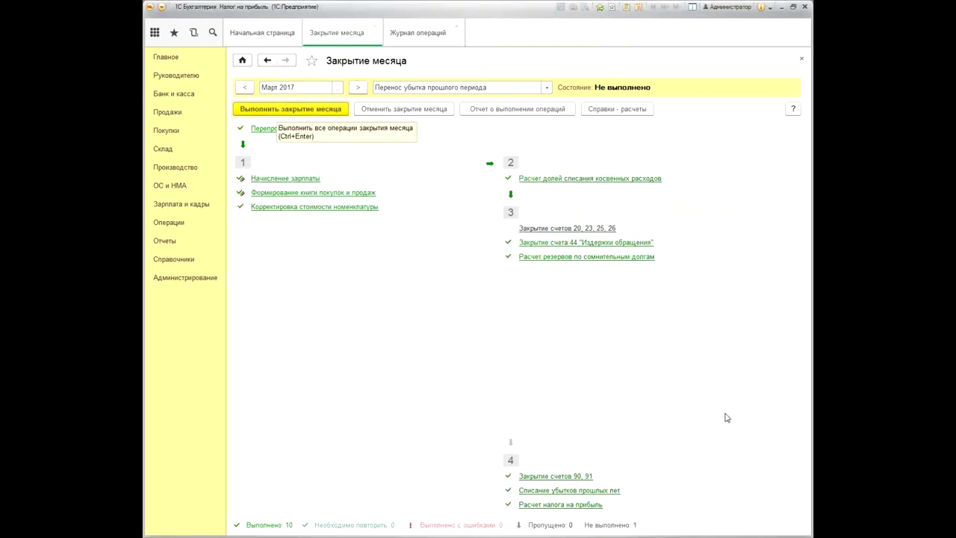
pyautogui.click(579, 491)
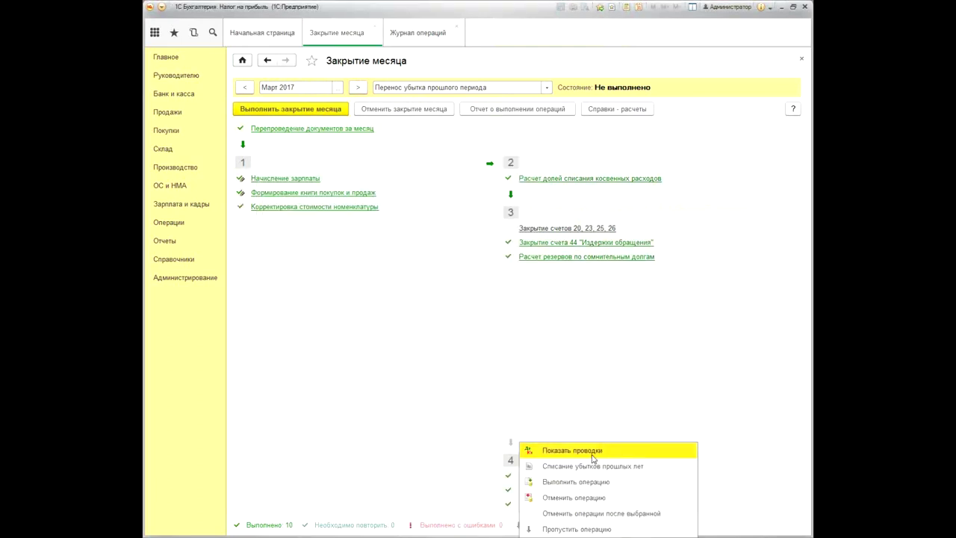
pyautogui.click(592, 452)
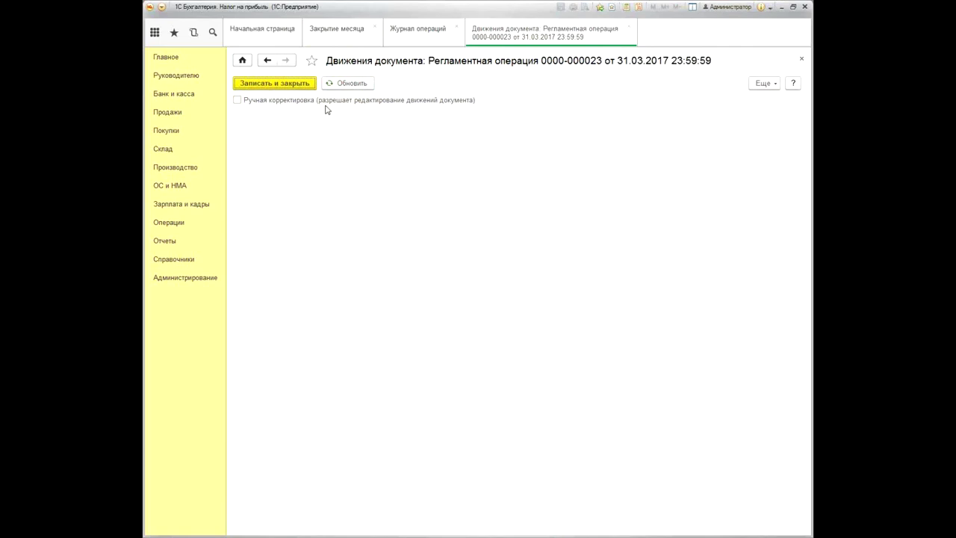
pyautogui.click(801, 59)
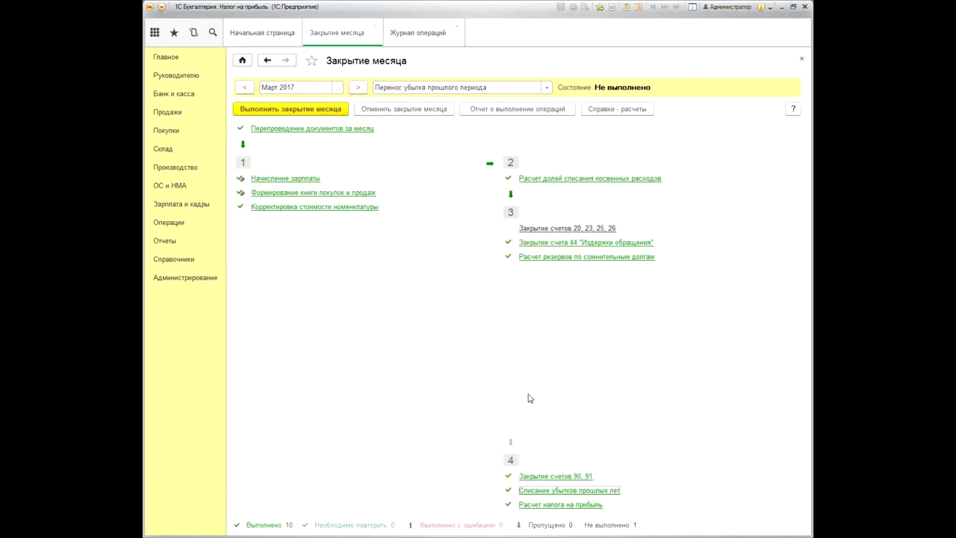
# - Open the March 2017 "Налоговые активы и обязательства" calculation report and examine the doubtful debt reserves and the "Расходы будущих периодов" loss rows
pyautogui.rightClick(559, 507)
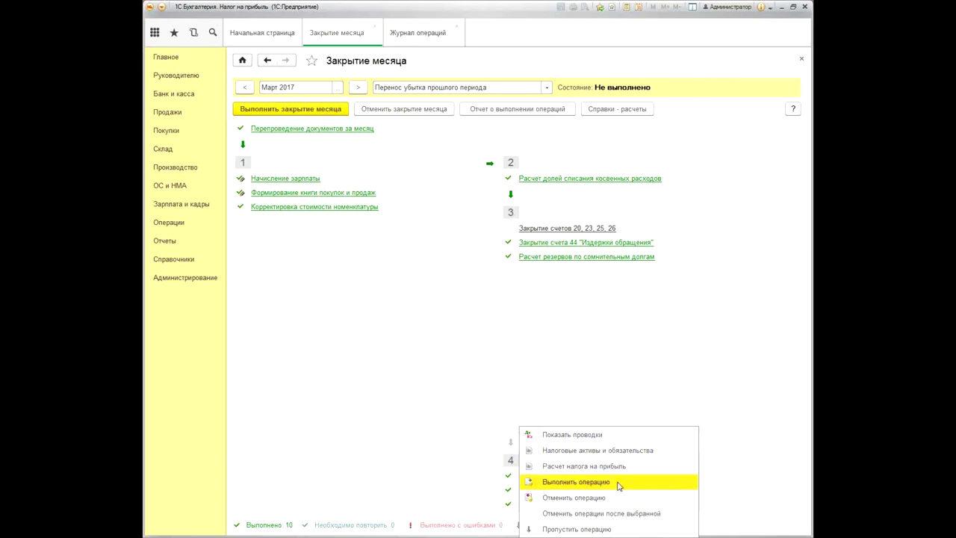
pyautogui.press('Return')
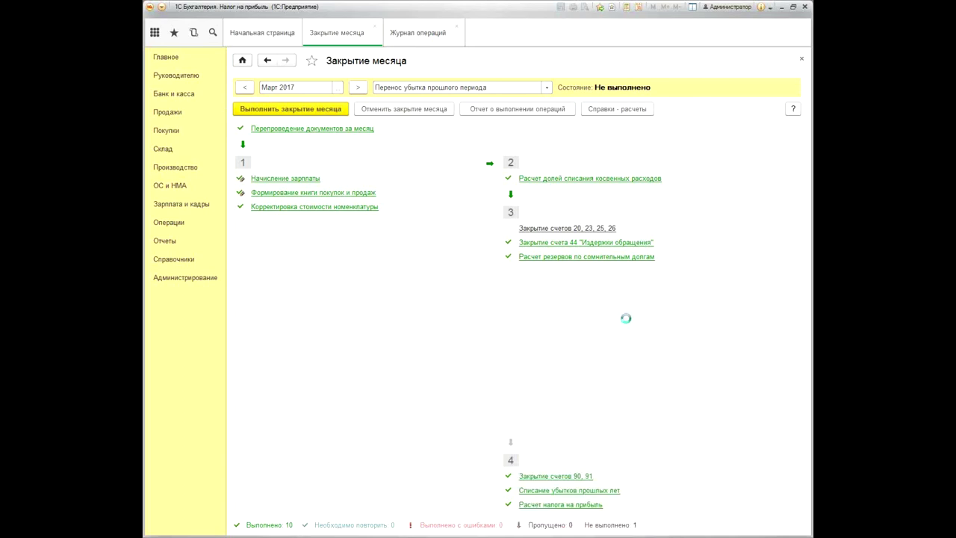
pyautogui.click(770, 178)
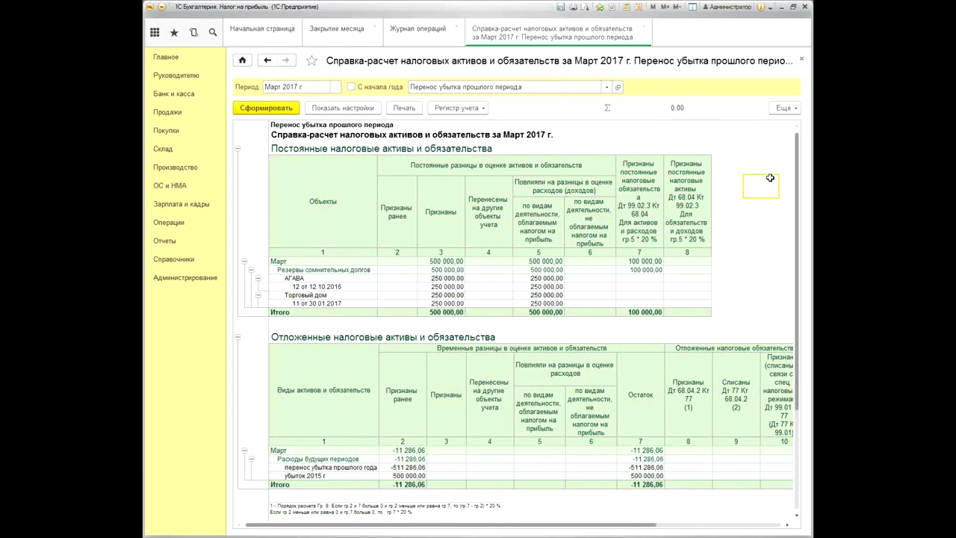
pyautogui.scroll(-5, 769, 183)
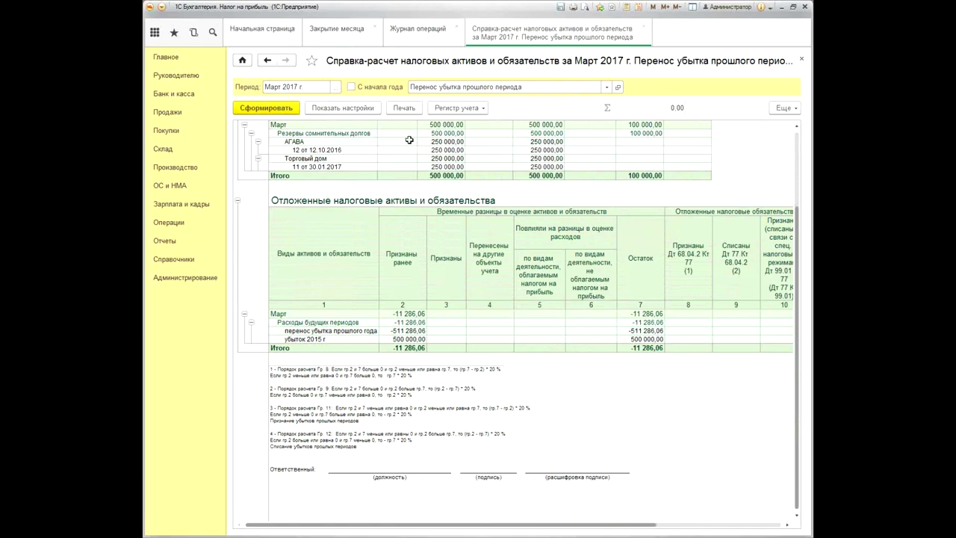
pyautogui.click(430, 172)
pyautogui.click(429, 135)
pyautogui.click(449, 191)
pyautogui.click(345, 323)
pyautogui.click(377, 325)
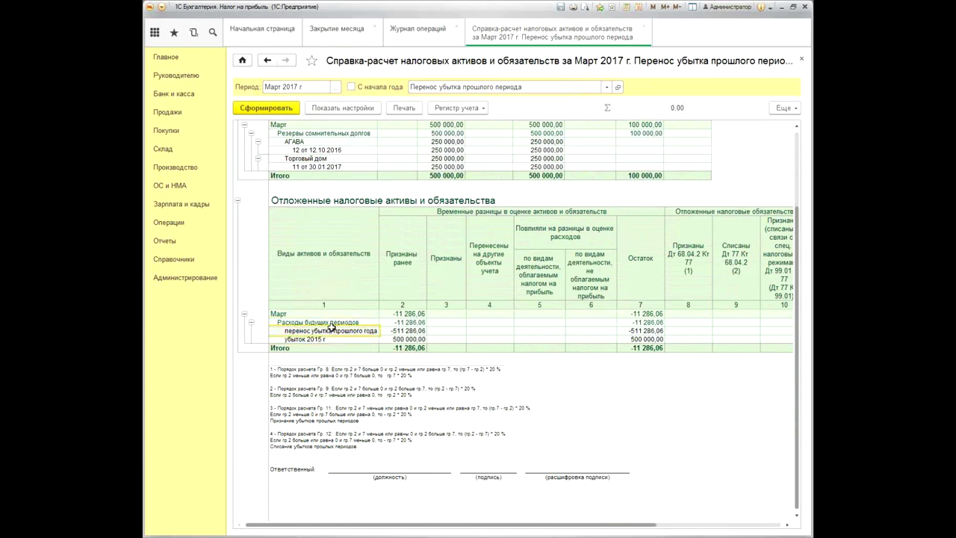
# - Compare the previously recognized amounts of "перенос убытка прошлого года" and "убыток 2015 г", and close the tax assets and liabilities report
pyautogui.click(403, 330)
pyautogui.click(406, 340)
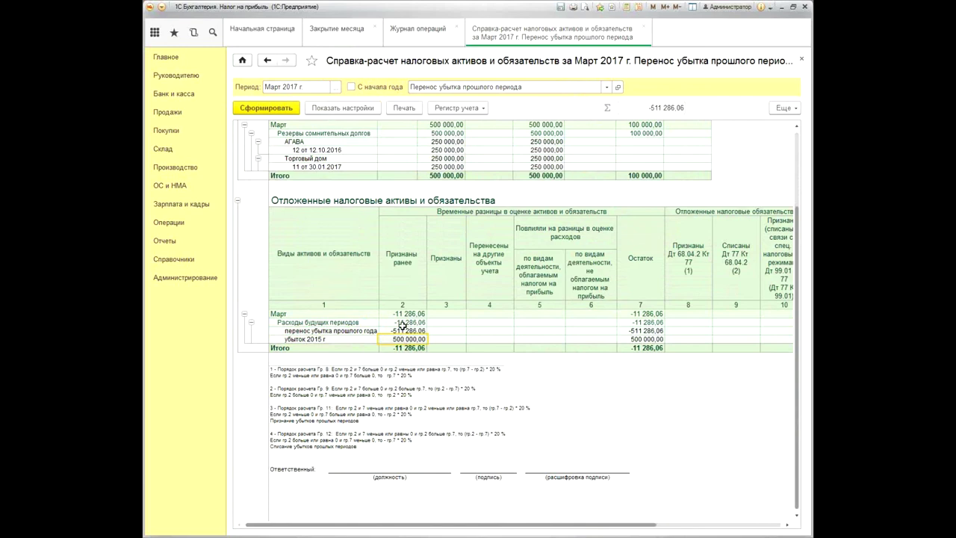
pyautogui.click(389, 330)
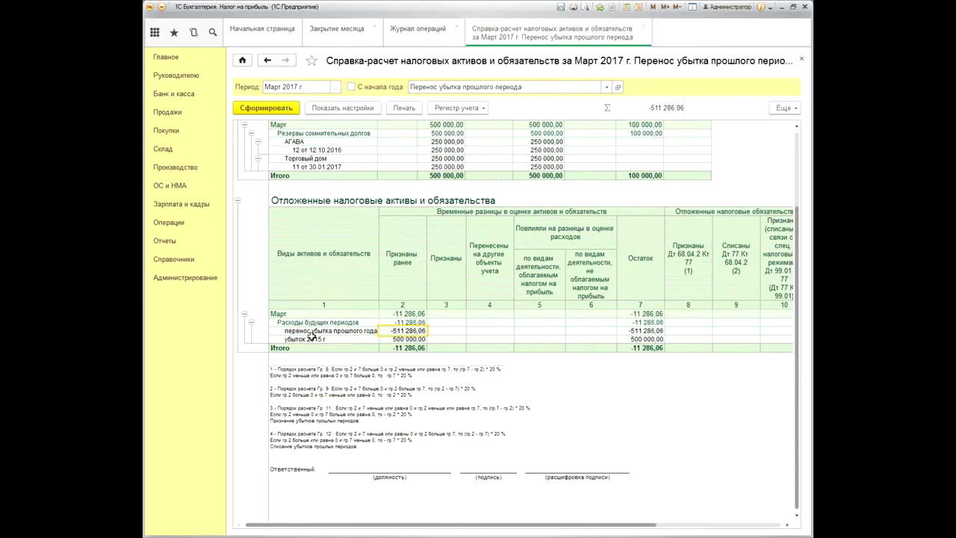
pyautogui.click(760, 164)
pyautogui.scroll(3, 766, 162)
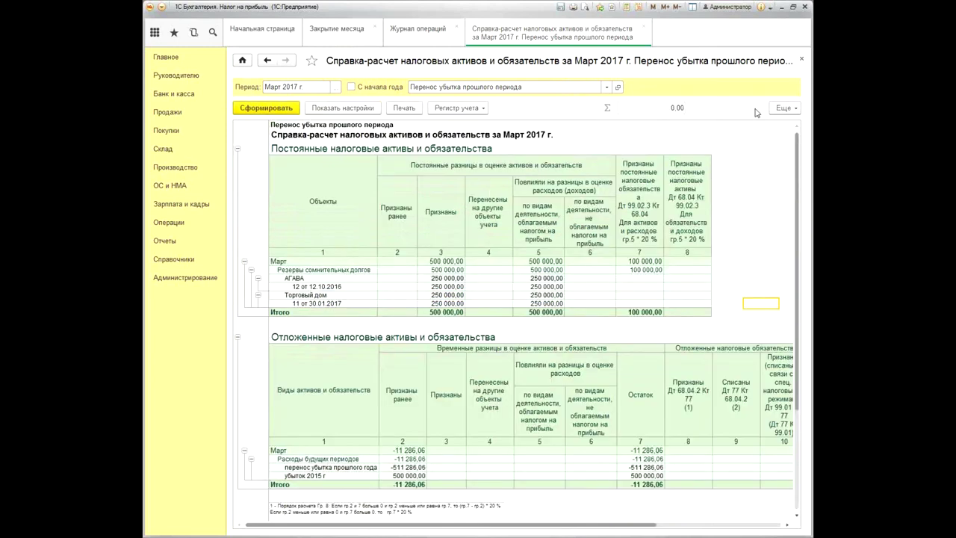
pyautogui.click(801, 59)
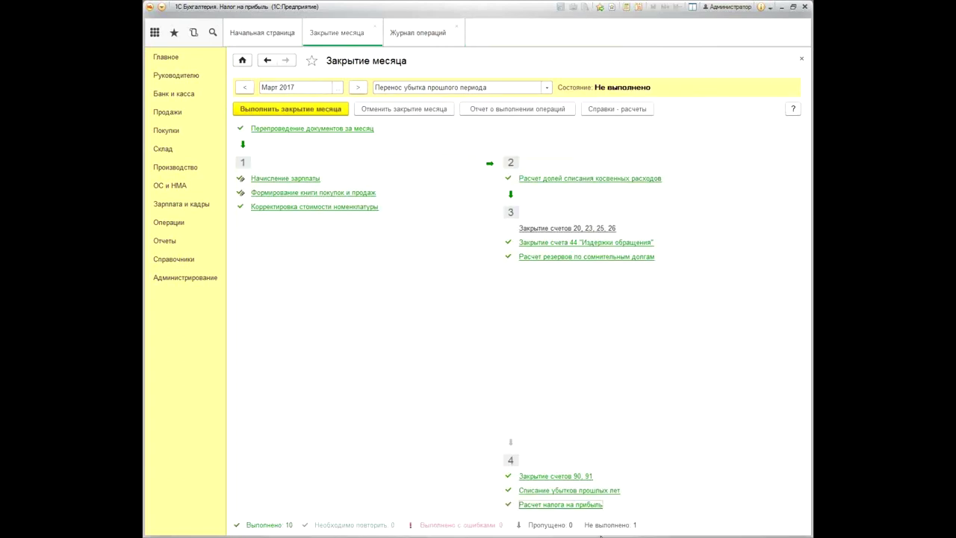
# - Open the March 2017 "Расчет налога на прибыль" calculation report and review its current-month accounting results
pyautogui.rightClick(569, 508)
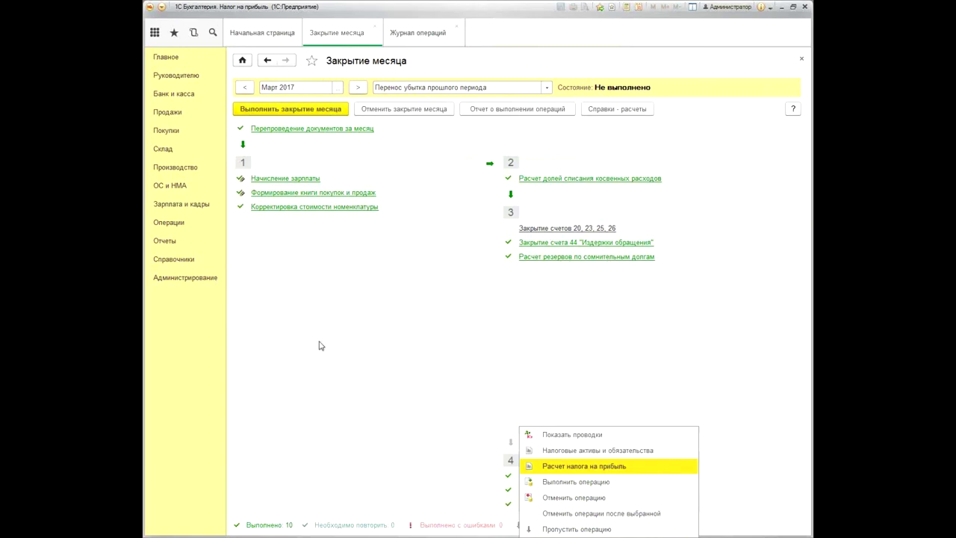
pyautogui.press('Return')
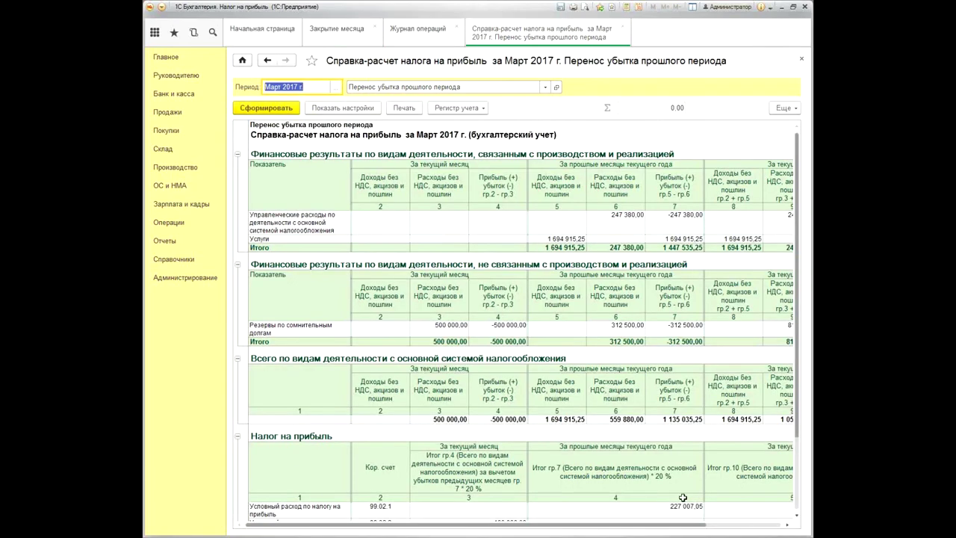
pyautogui.click(489, 311)
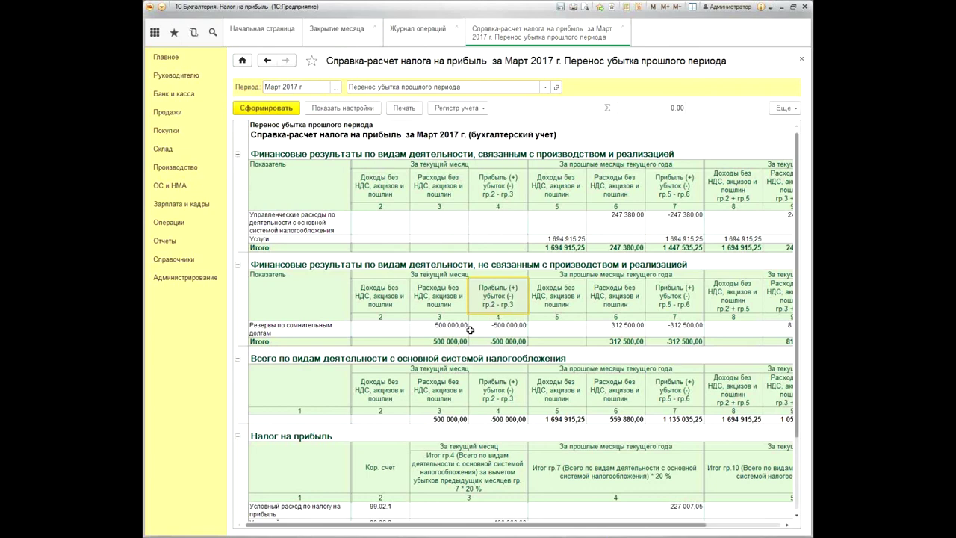
pyautogui.scroll(-5, 577, 418)
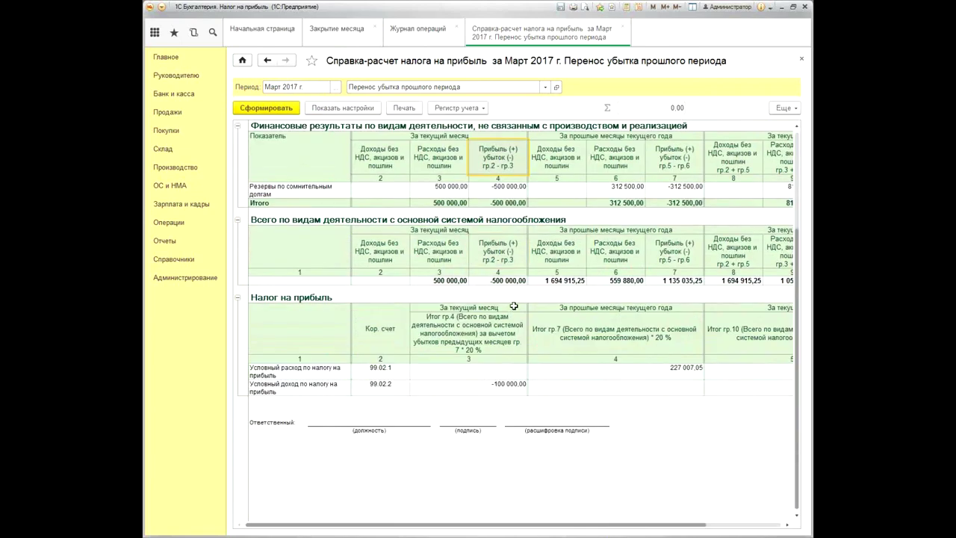
pyautogui.scroll(5, 567, 296)
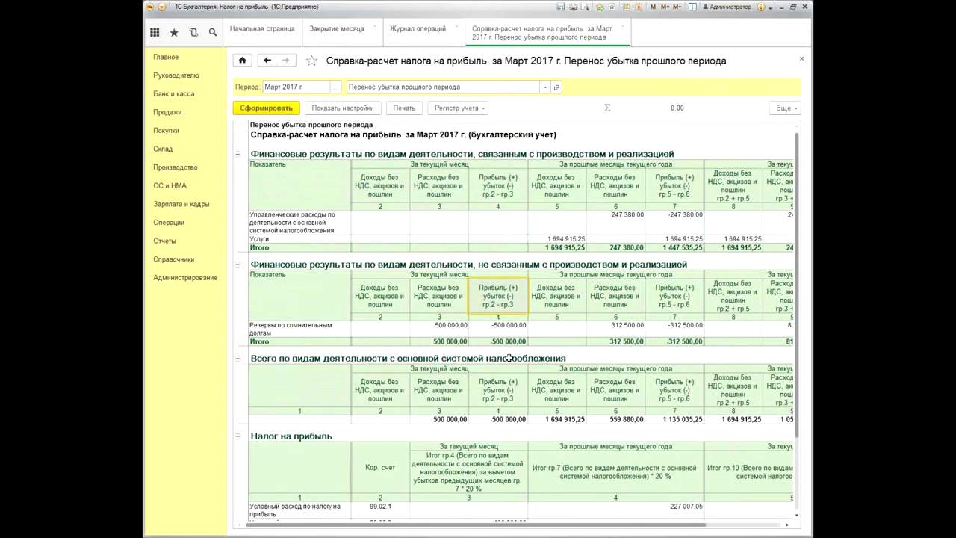
# - Examine the "Резервы по сомнительным долгам" row and the current-year total of conditional profit tax expense and income
pyautogui.click(293, 328)
pyautogui.click(554, 332)
pyautogui.scroll(-5, 695, 317)
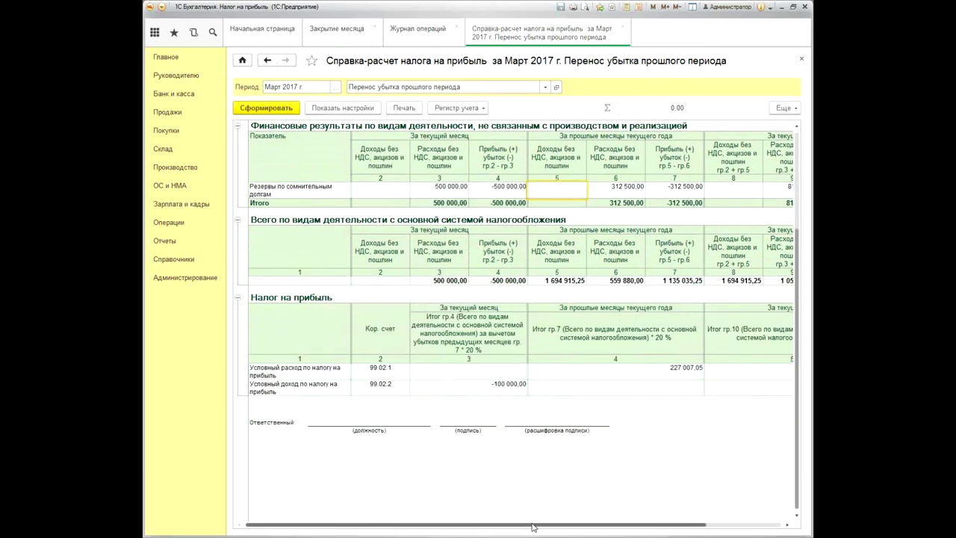
pyautogui.moveTo(537, 528); pyautogui.dragTo(693, 532)
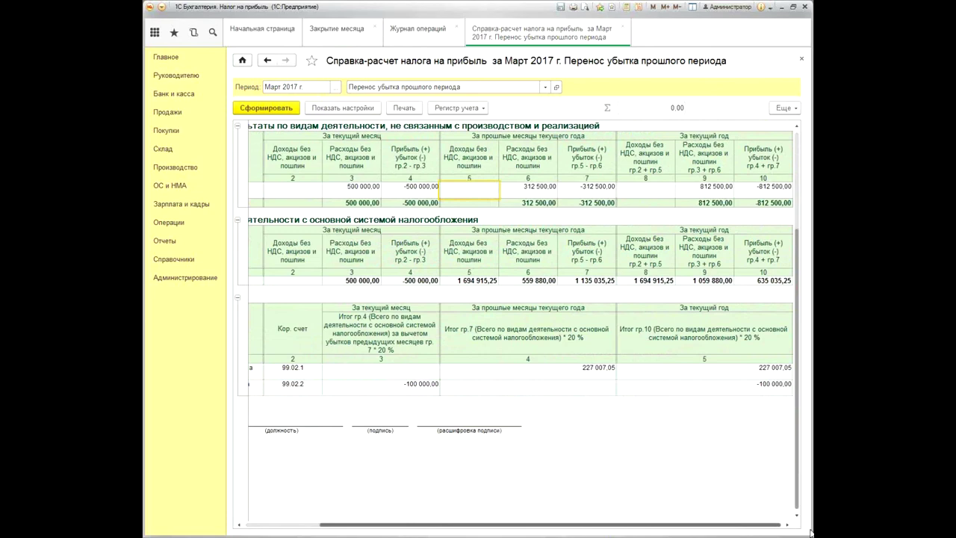
pyautogui.moveTo(722, 368); pyautogui.dragTo(722, 388)
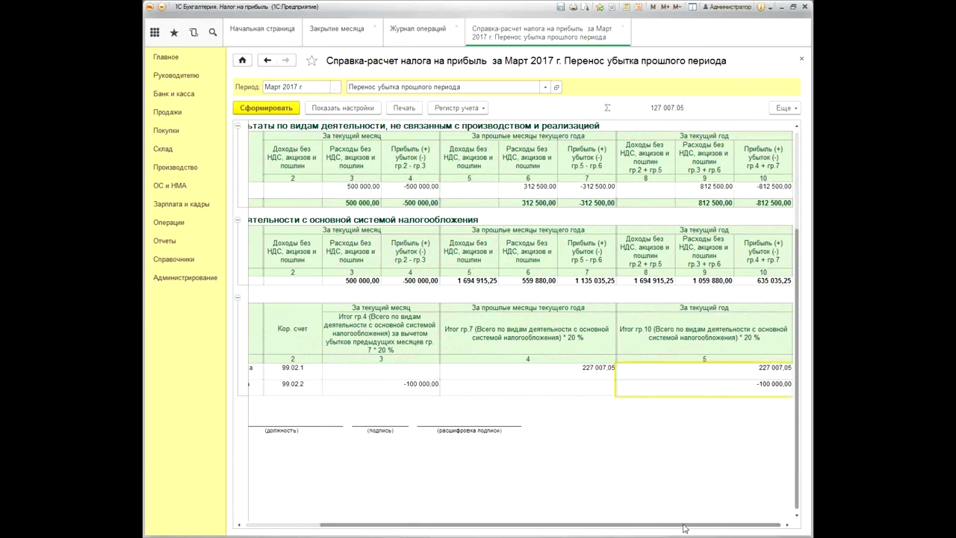
# - Regenerate the March 2017 profit tax report by tax accounting data and examine the accepted losses and the resulting tax
pyautogui.scroll(5, 657, 299)
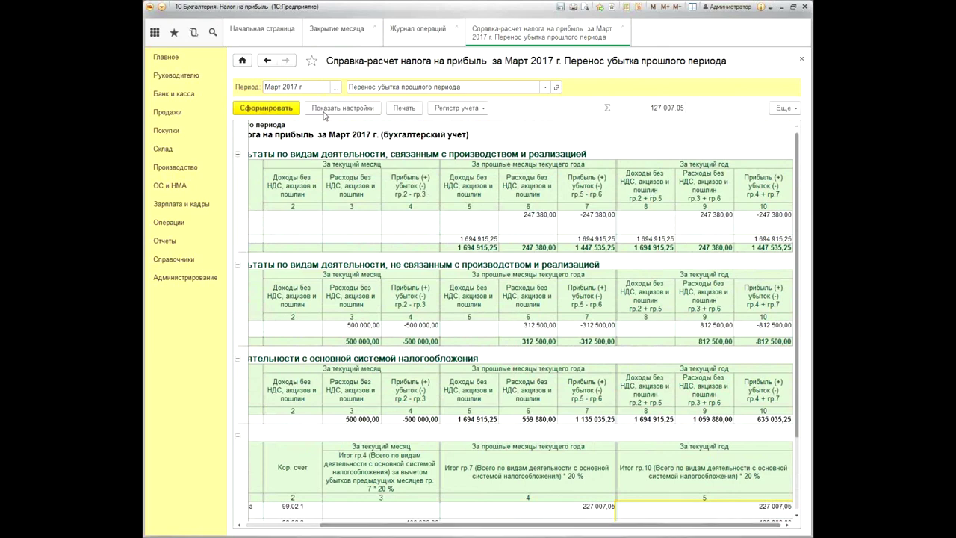
pyautogui.click(327, 111)
pyautogui.click(301, 172)
pyautogui.click(251, 107)
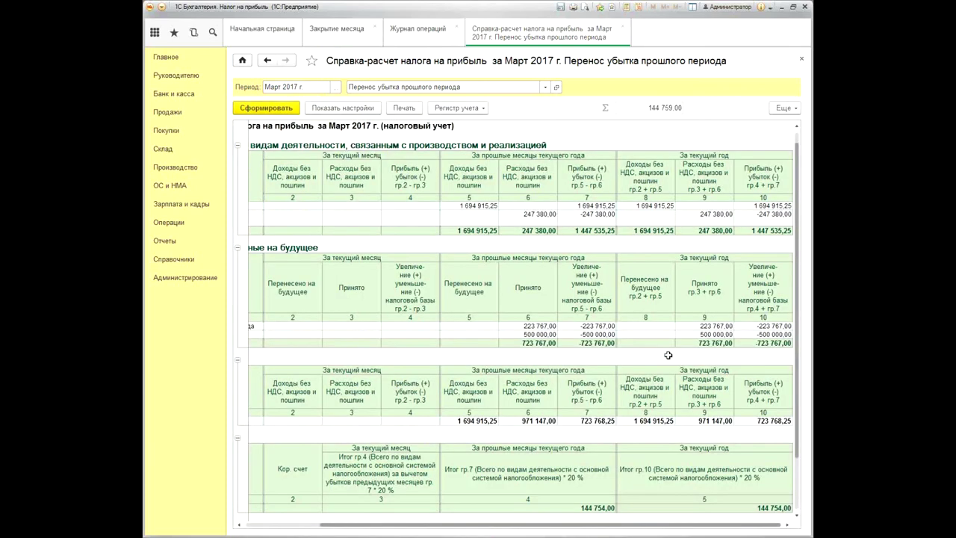
pyautogui.click(597, 437)
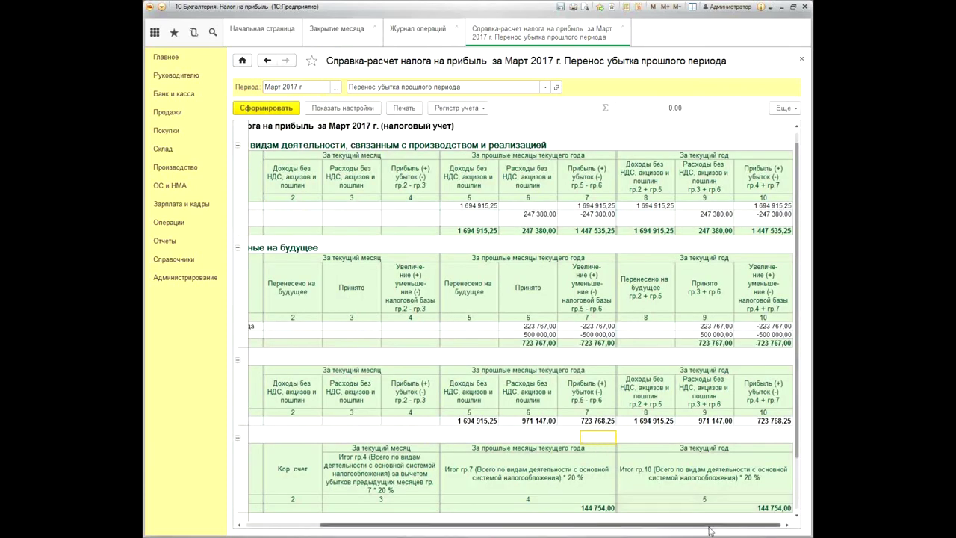
pyautogui.scroll(-1, 798, 394)
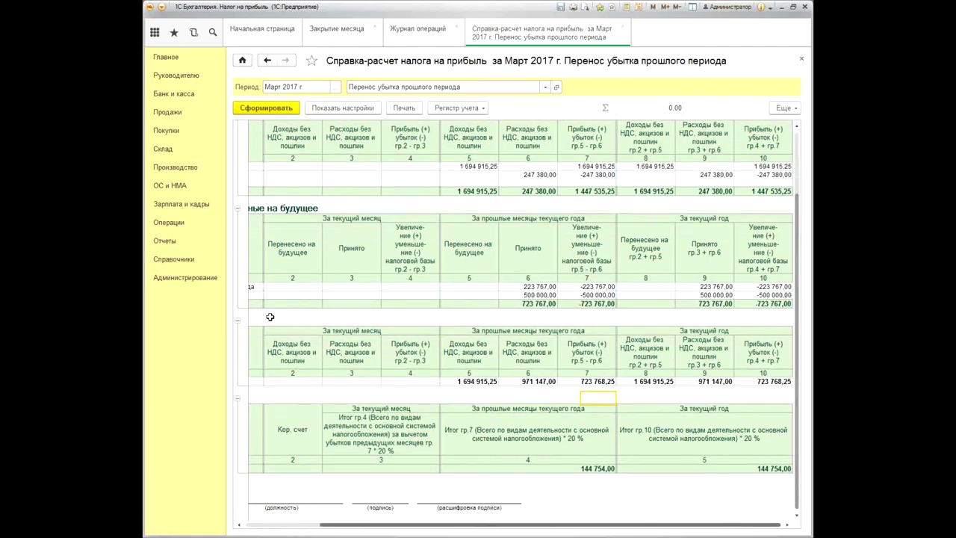
# - Open the regulated reports list, view the 2016 profit tax declaration and close it
pyautogui.click(336, 29)
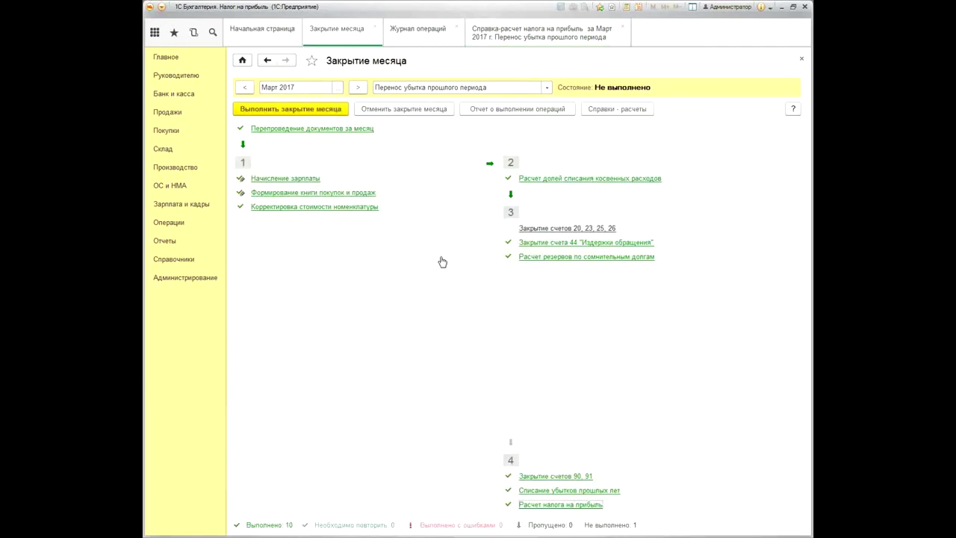
pyautogui.click(165, 244)
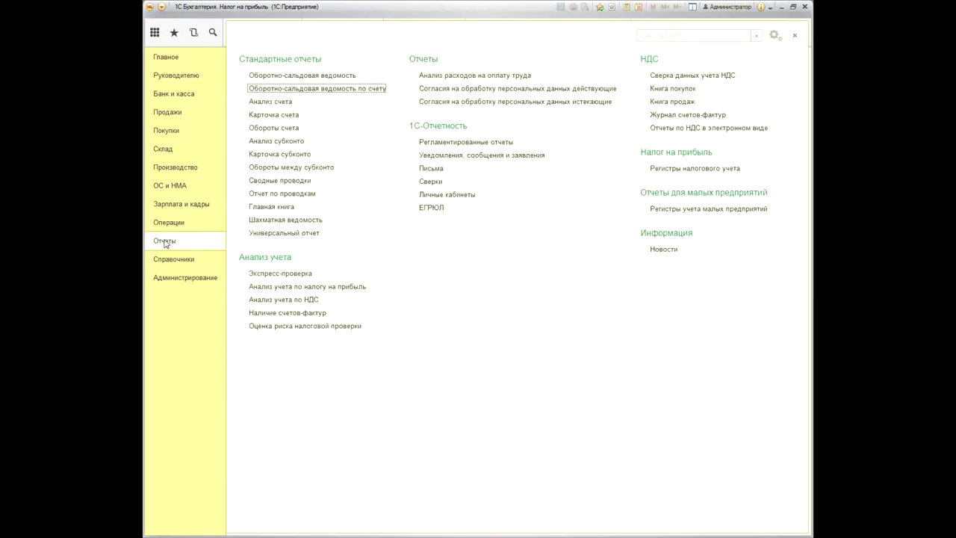
pyautogui.click(448, 142)
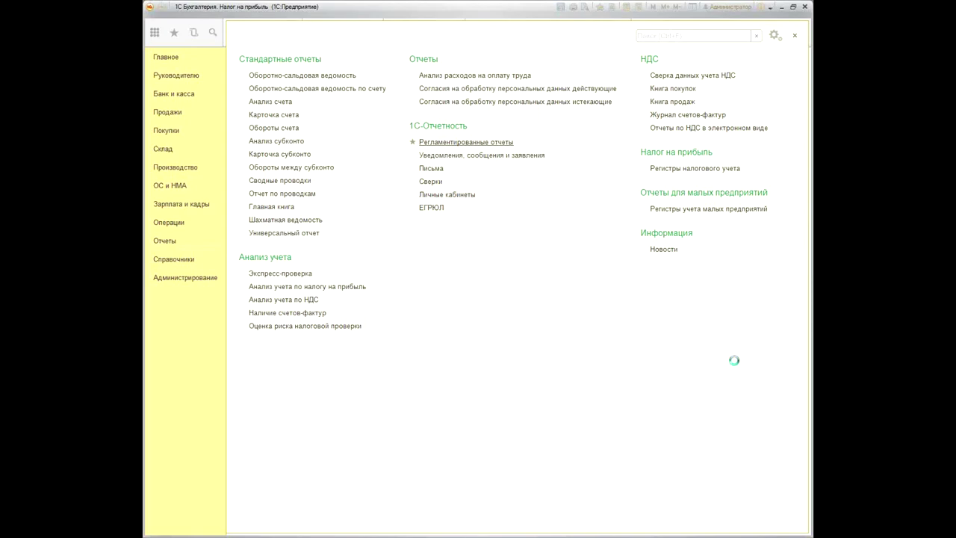
pyautogui.click(553, 405)
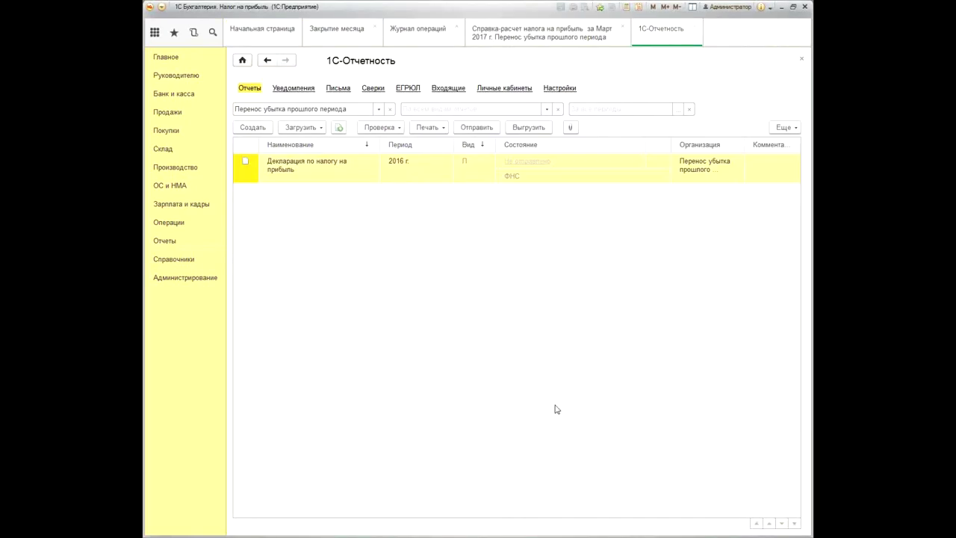
pyautogui.click(438, 175)
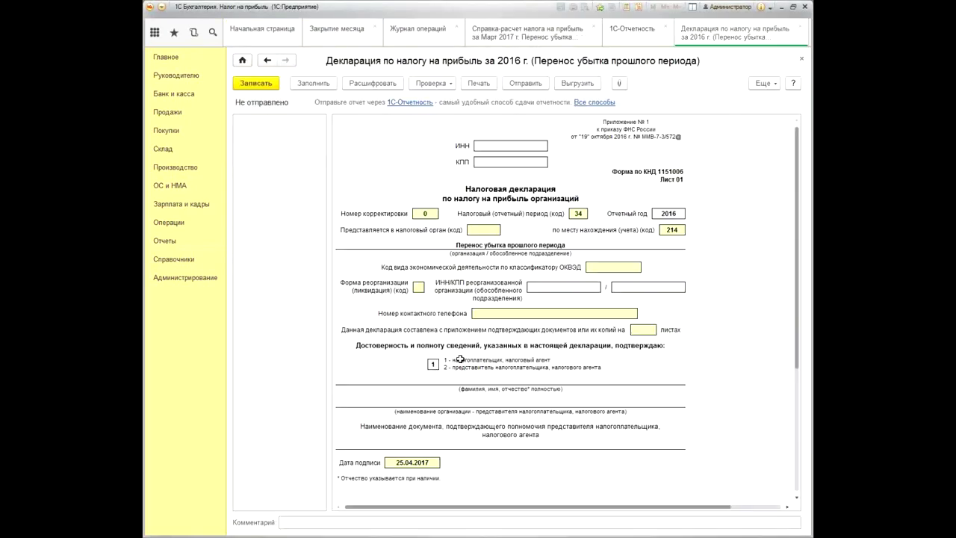
pyautogui.click(803, 59)
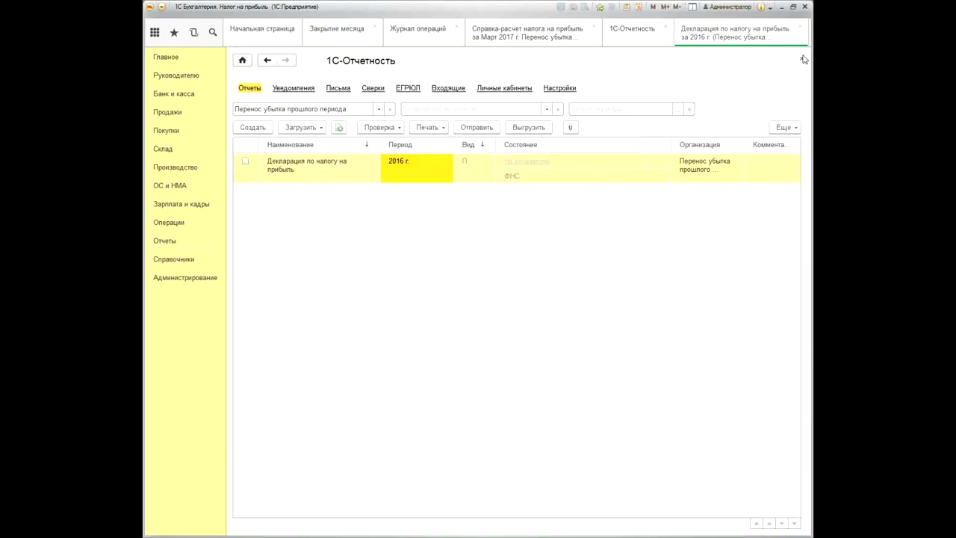
# - Create a "Декларация по налогу на прибыль" for the first quarter of 2017 and fill it in automatically
pyautogui.click(248, 127)
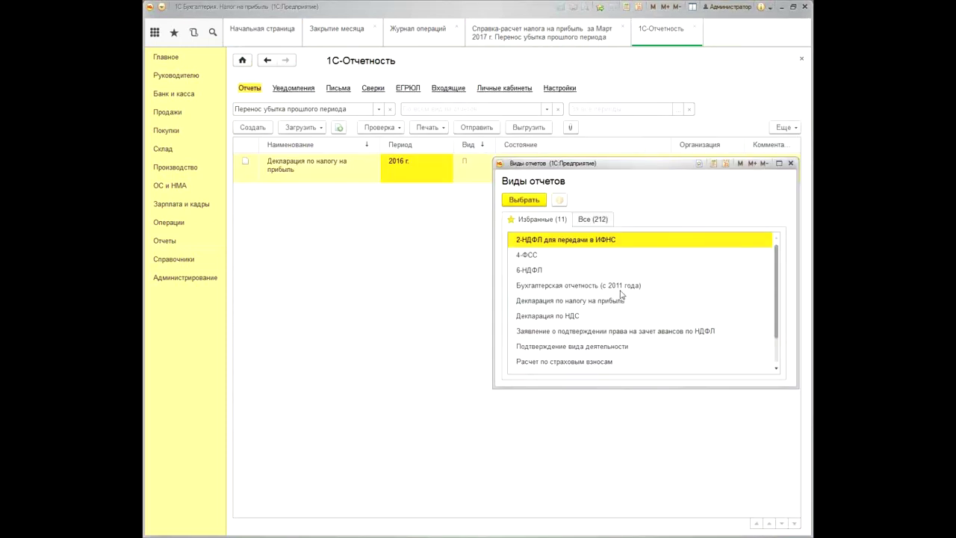
pyautogui.doubleClick(564, 306)
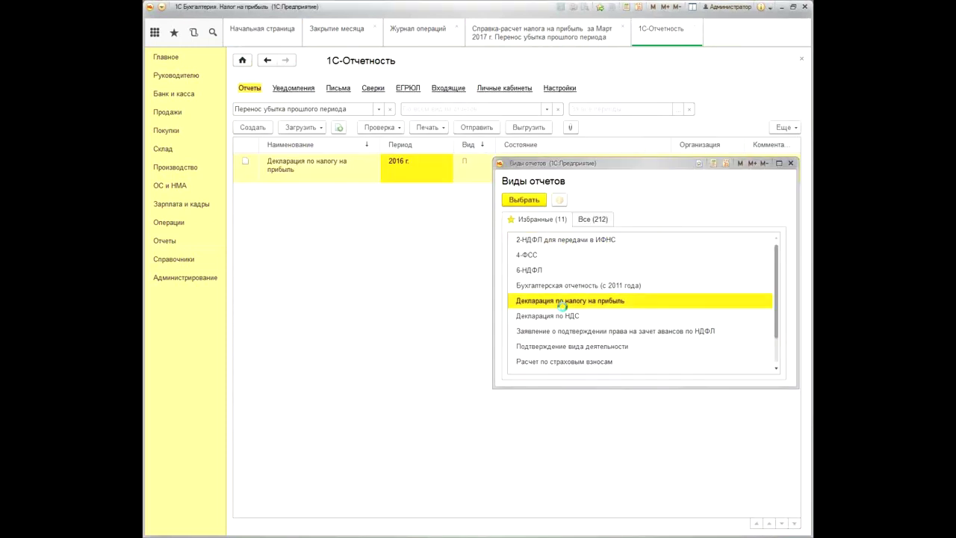
pyautogui.click(539, 234)
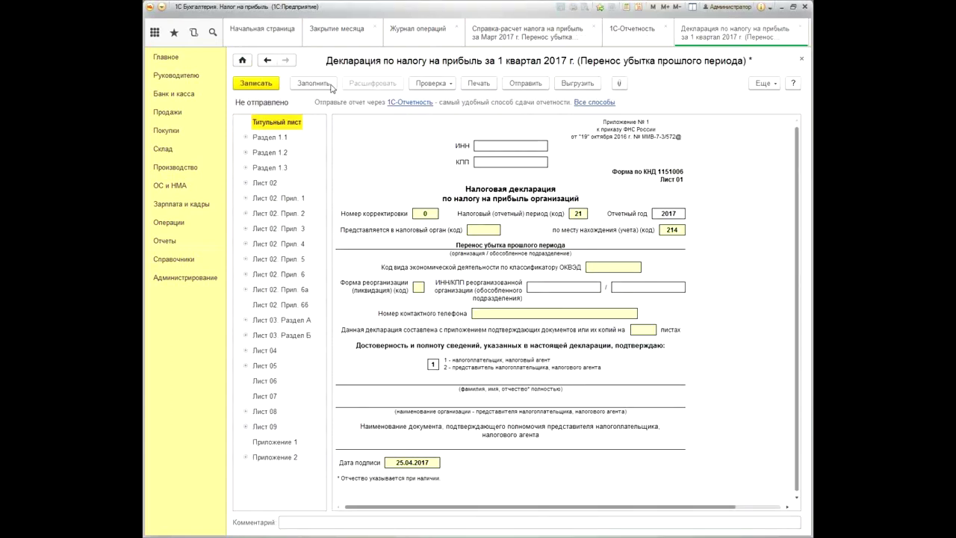
pyautogui.click(329, 83)
# - Examine the tax calculation on "Лист 02" of the first-quarter declaration, including the tax base and loss lines
pyautogui.click(265, 185)
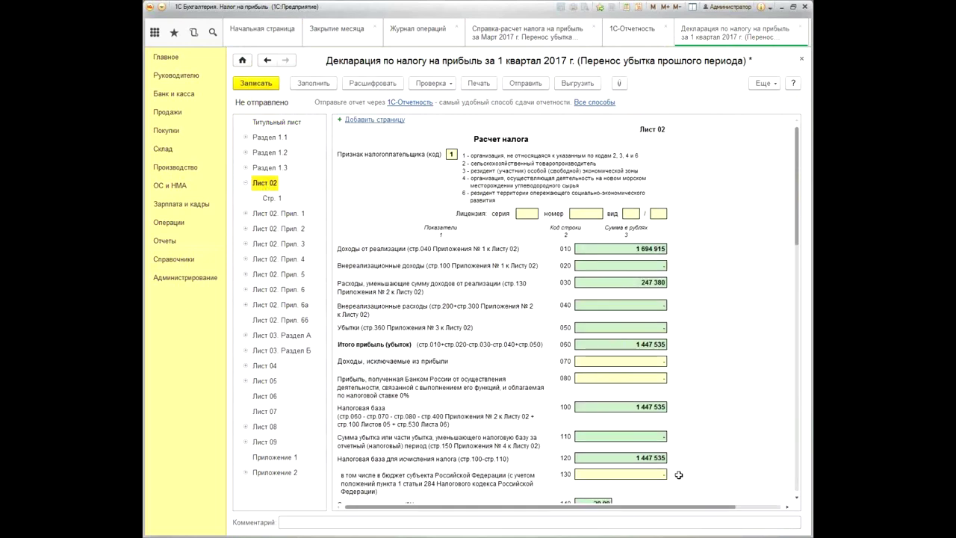
pyautogui.click(722, 267)
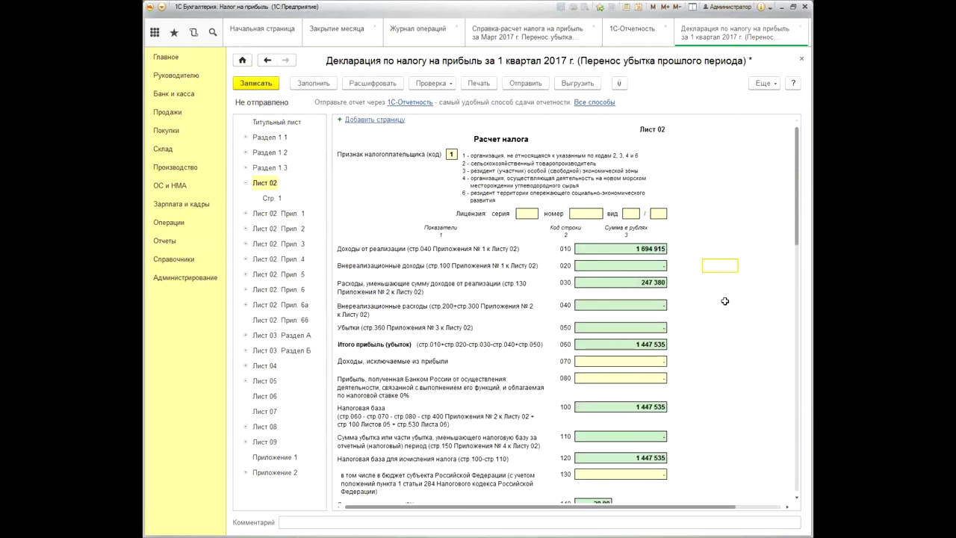
pyautogui.scroll(-1, 725, 306)
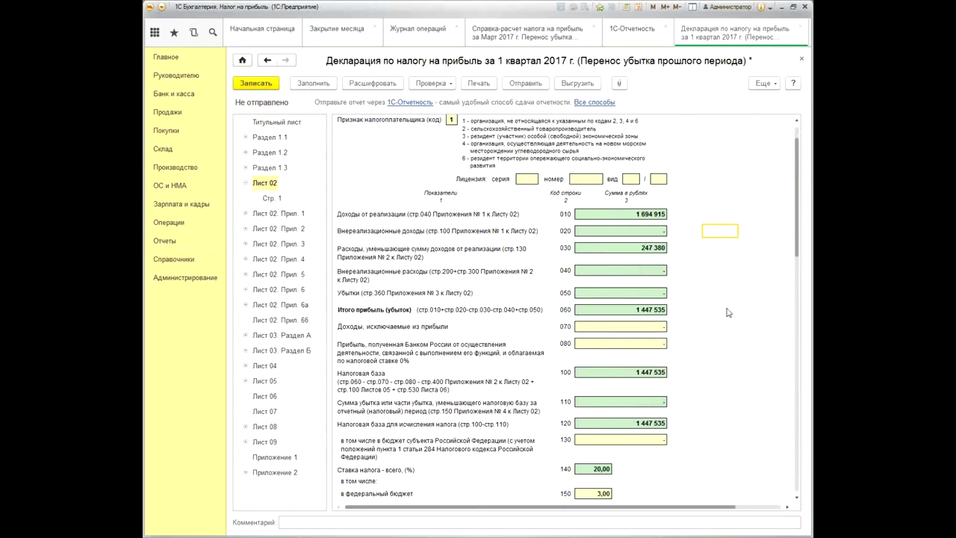
# - Close the first-quarter declaration without saving it, and close all other open forms down to the start page
pyautogui.click(800, 59)
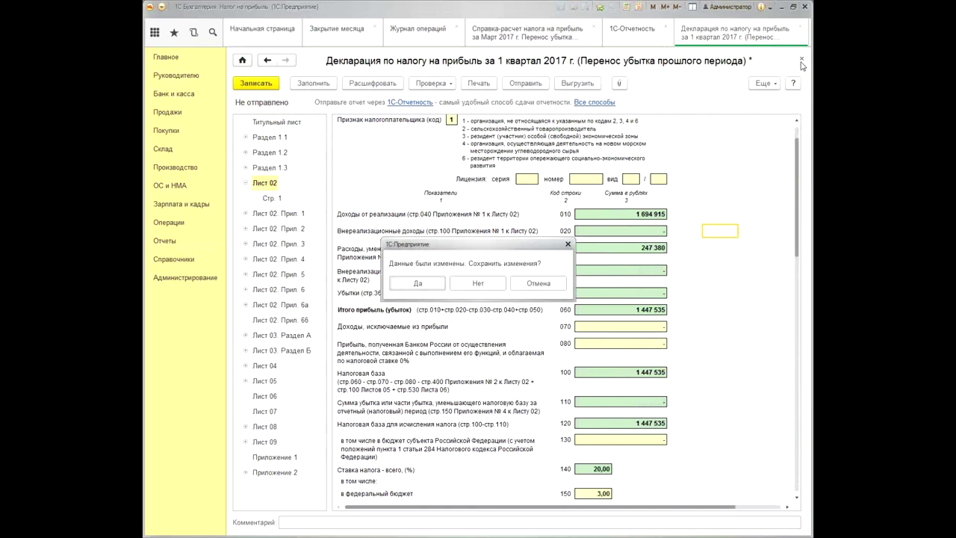
pyautogui.click(463, 288)
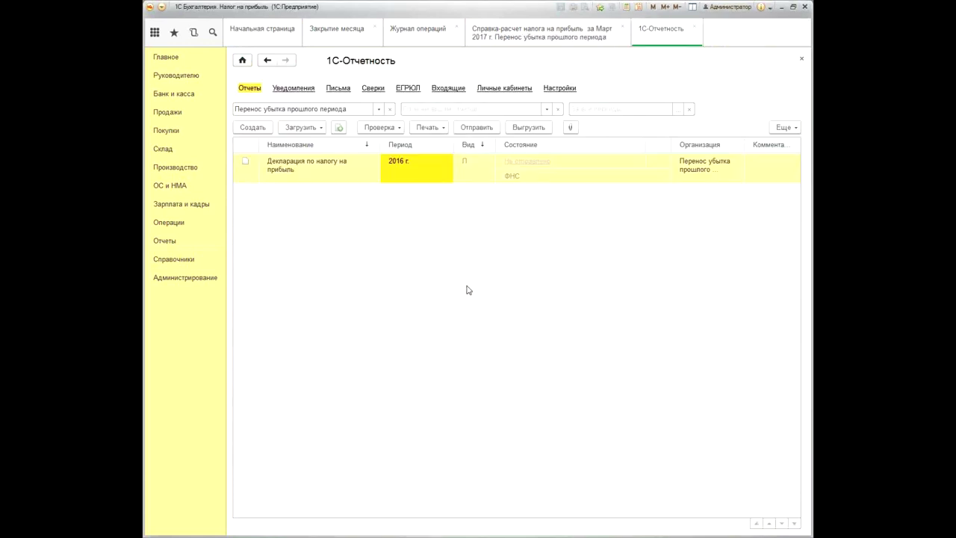
pyautogui.click(801, 60)
pyautogui.click(800, 61)
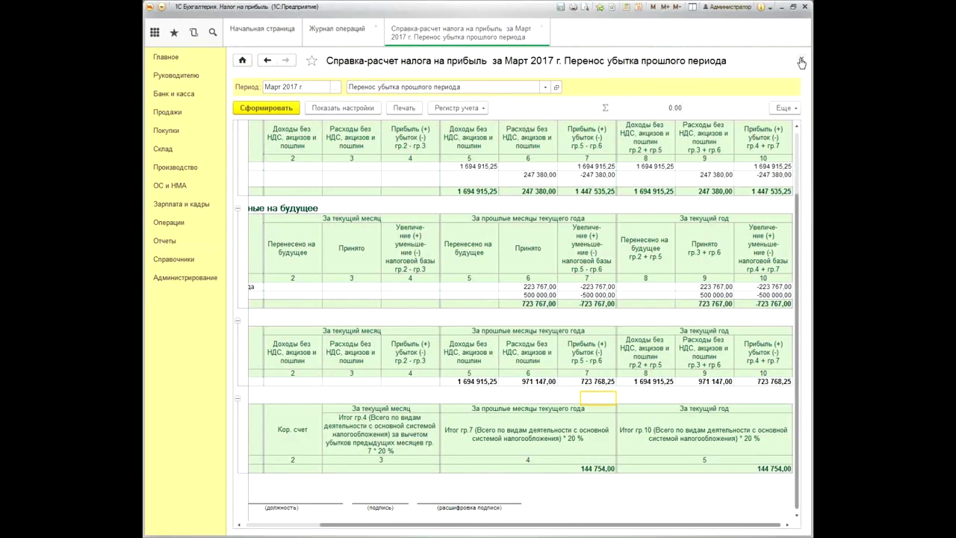
pyautogui.click(801, 61)
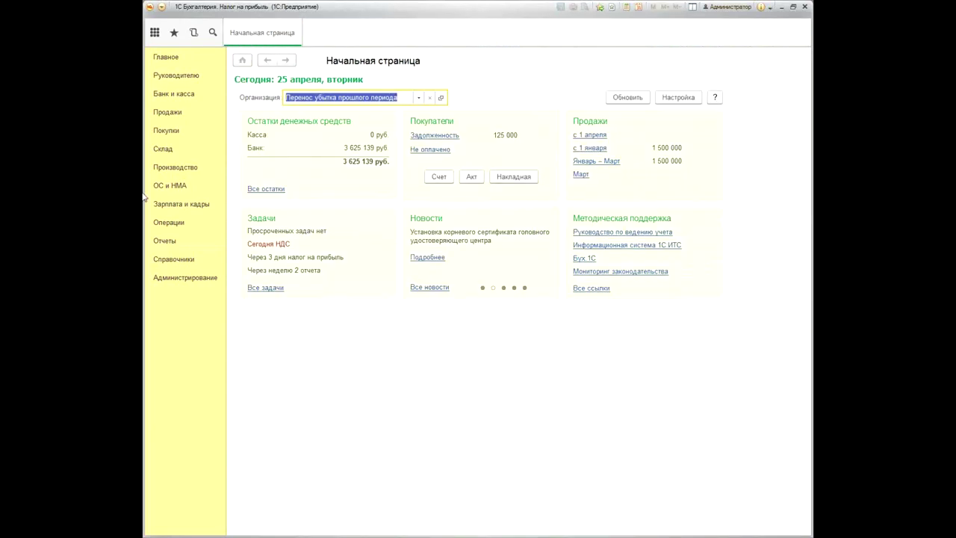
# - Open the "перенос убытка прошлого года" record from the "Расходы будущих периодов" directory
pyautogui.click(169, 257)
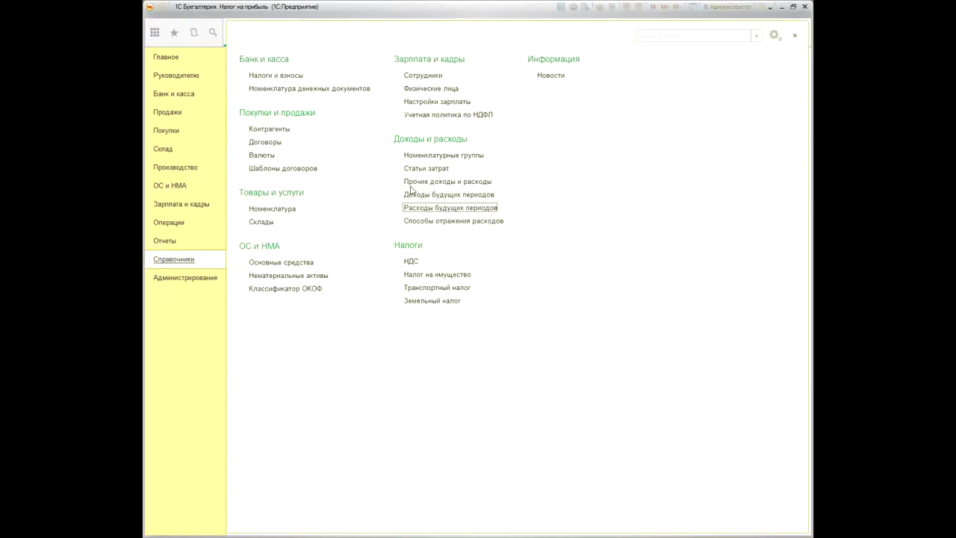
pyautogui.click(442, 212)
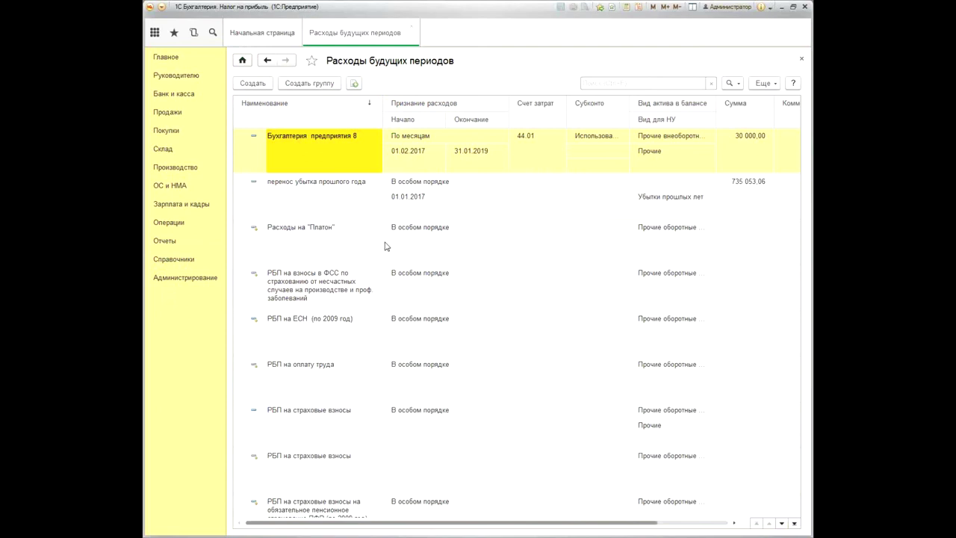
pyautogui.doubleClick(346, 196)
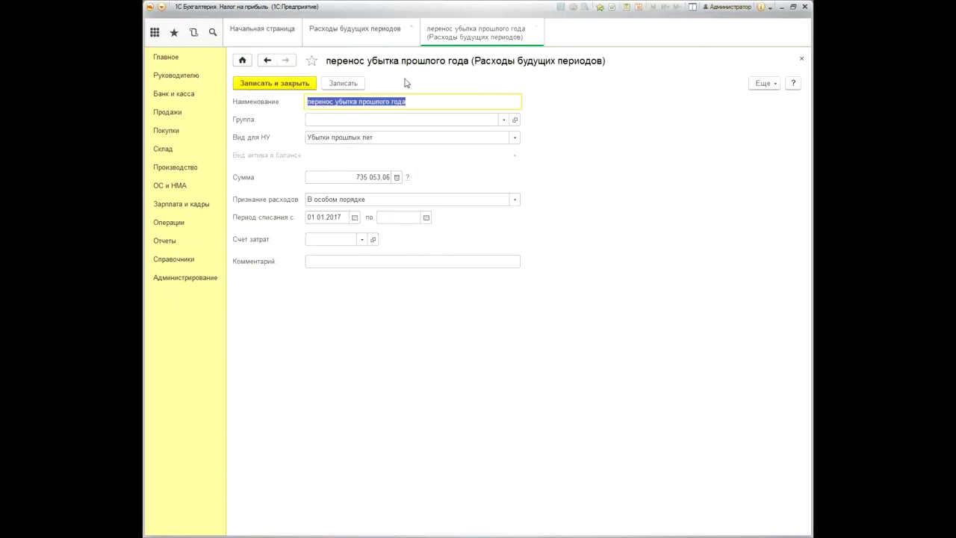
# - Set "Вид для НУ" of the "перенос убытка прошлого года" record to "Прочие" and save it
pyautogui.click(453, 142)
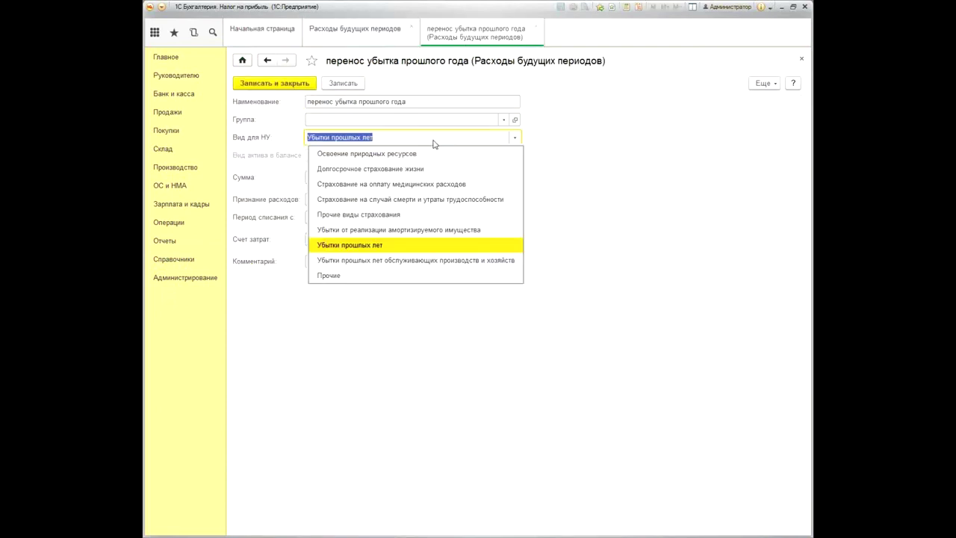
pyautogui.click(377, 280)
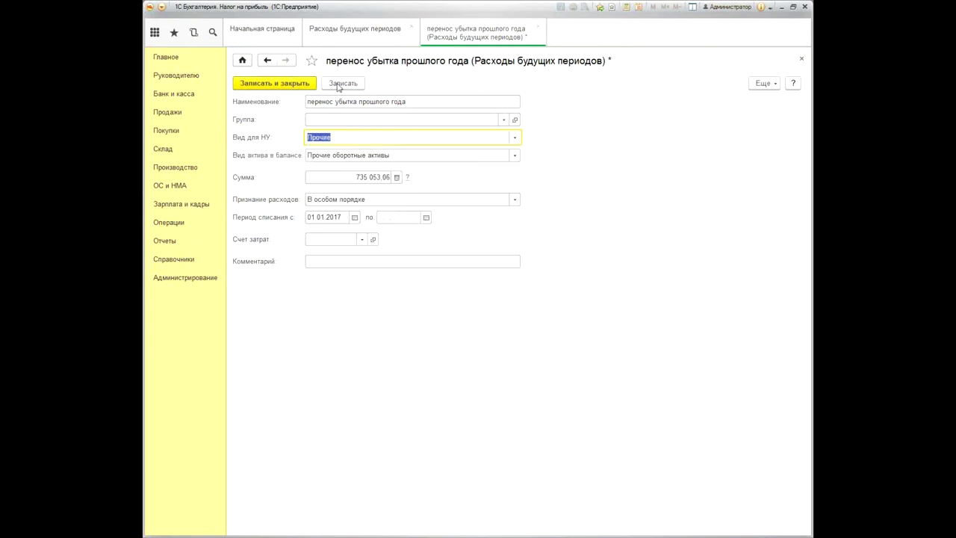
pyautogui.click(291, 87)
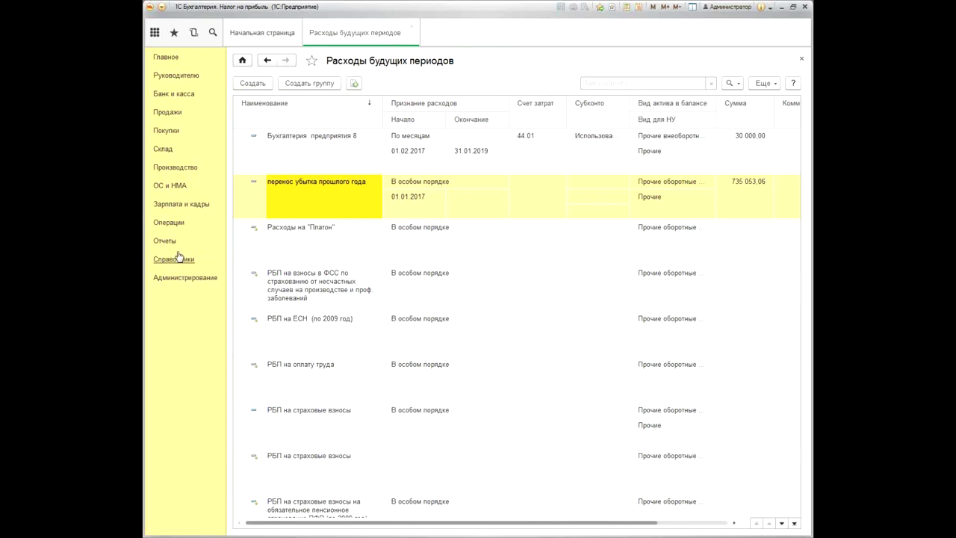
# - Check the operations listed in the month closing for December 2016 and January 2017, and close the form
pyautogui.click(169, 222)
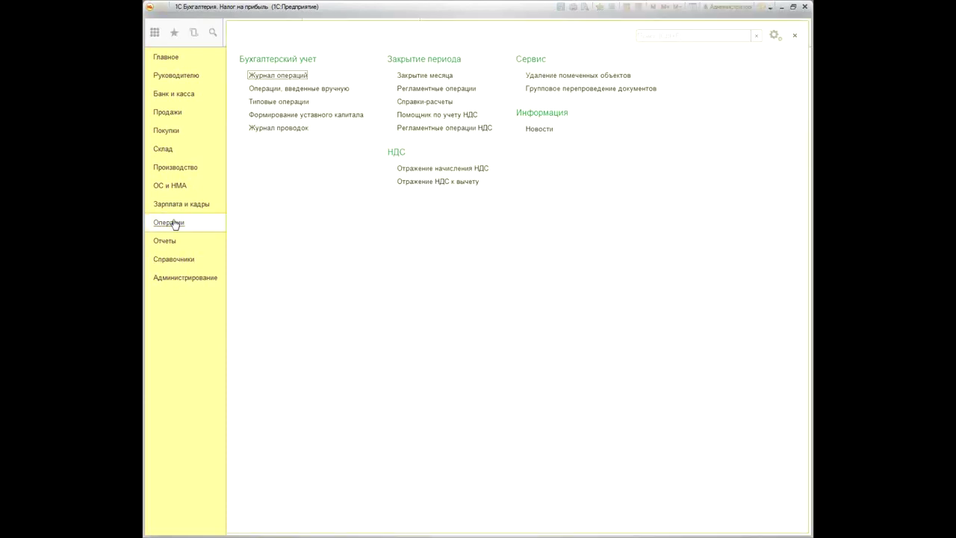
pyautogui.click(427, 77)
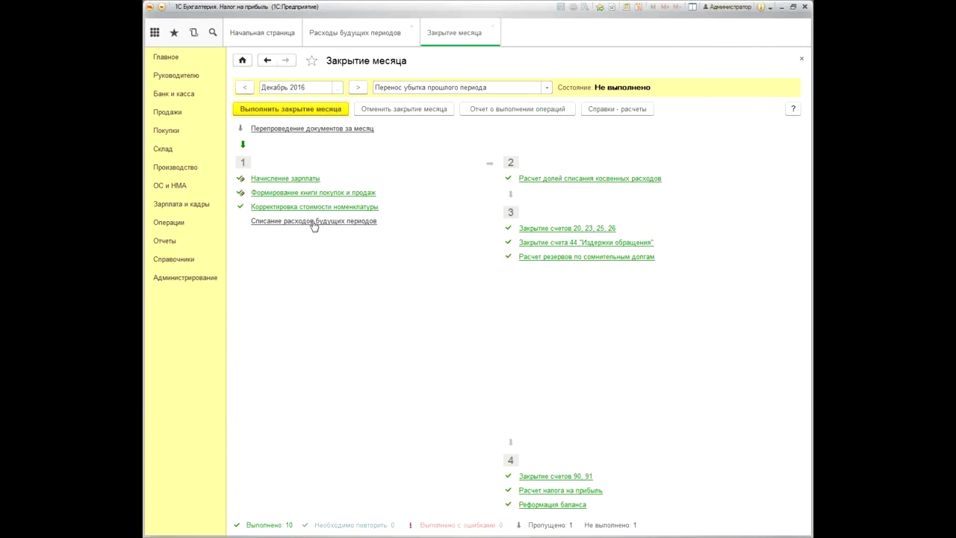
pyautogui.click(357, 87)
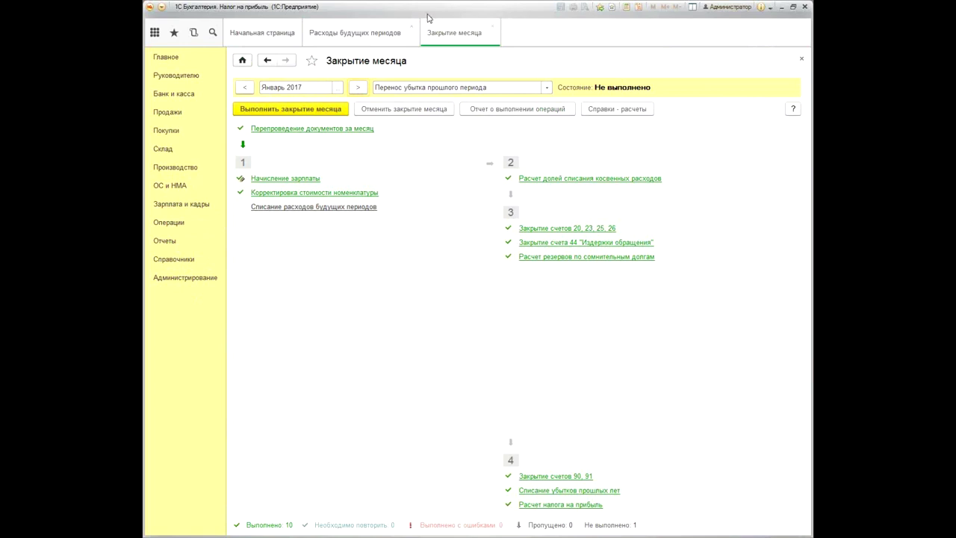
pyautogui.click(492, 27)
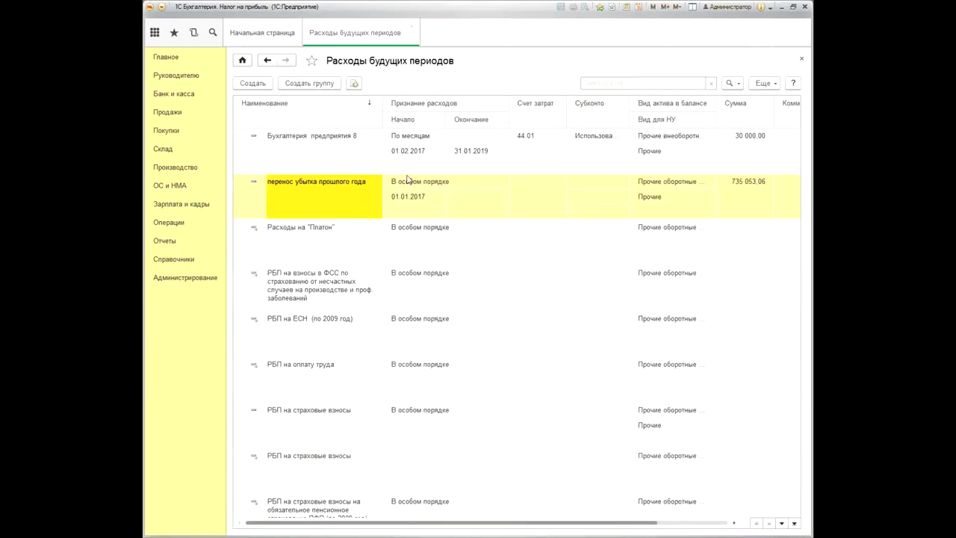
# - Set "Вид для НУ" of the "перенос убытка прошлого года" record back to "Убытки прошлых лет" and save it
pyautogui.doubleClick(340, 189)
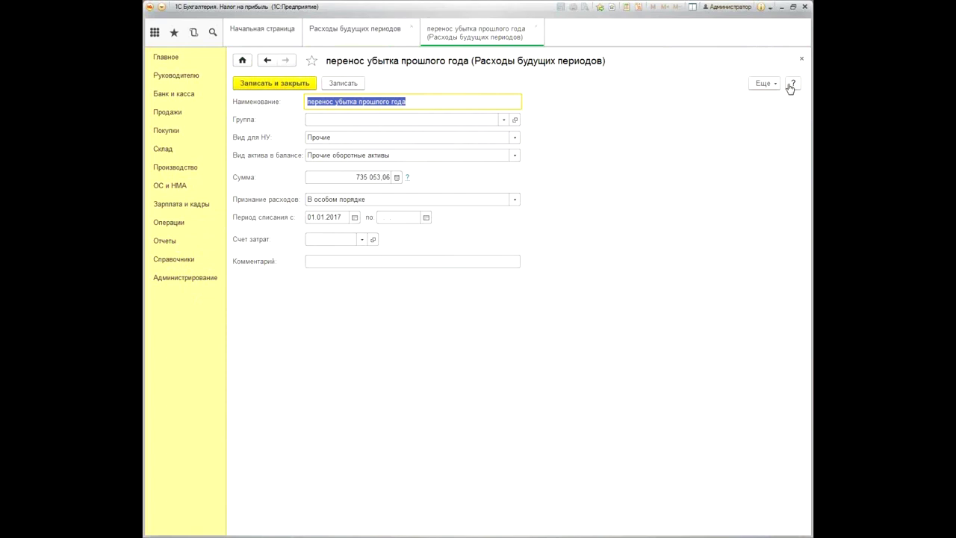
pyautogui.click(800, 59)
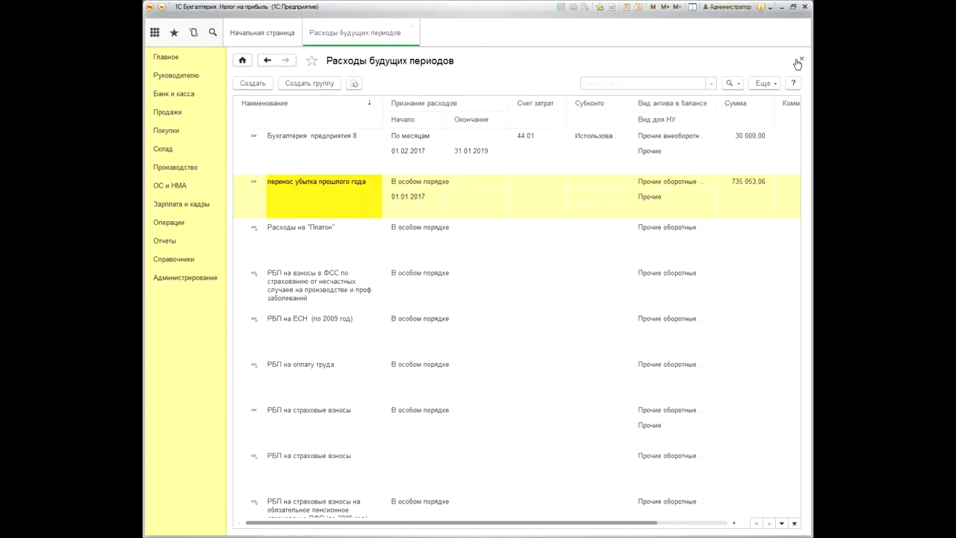
pyautogui.doubleClick(324, 195)
pyautogui.click(354, 138)
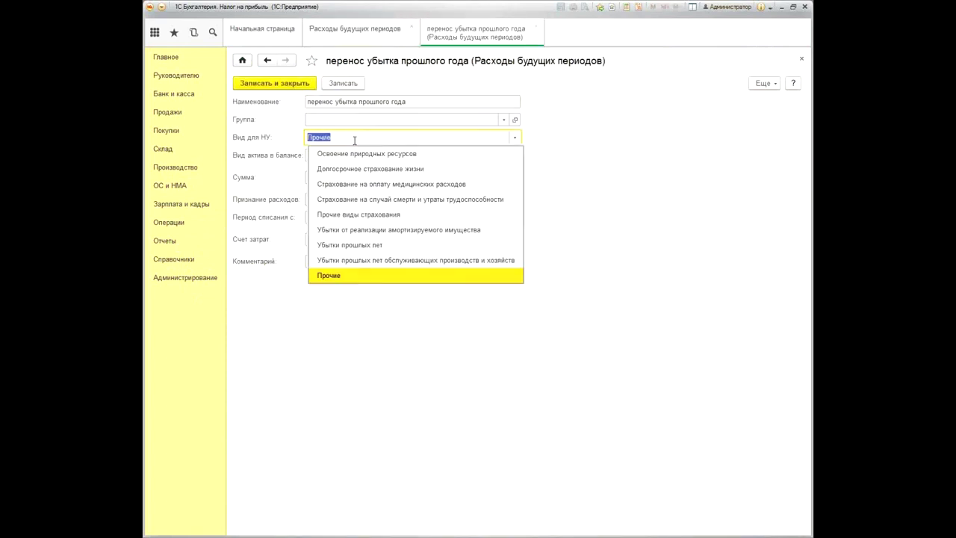
pyautogui.click(380, 246)
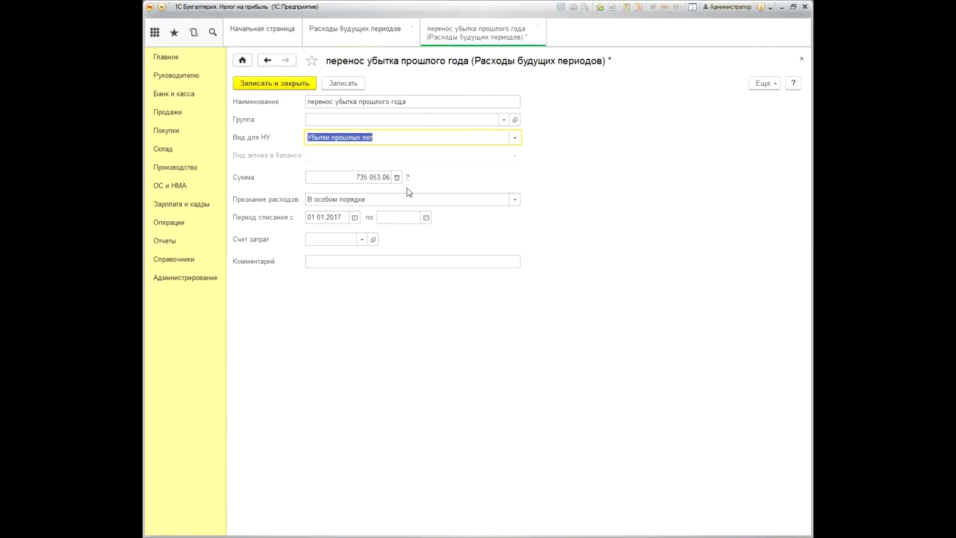
pyautogui.click(274, 84)
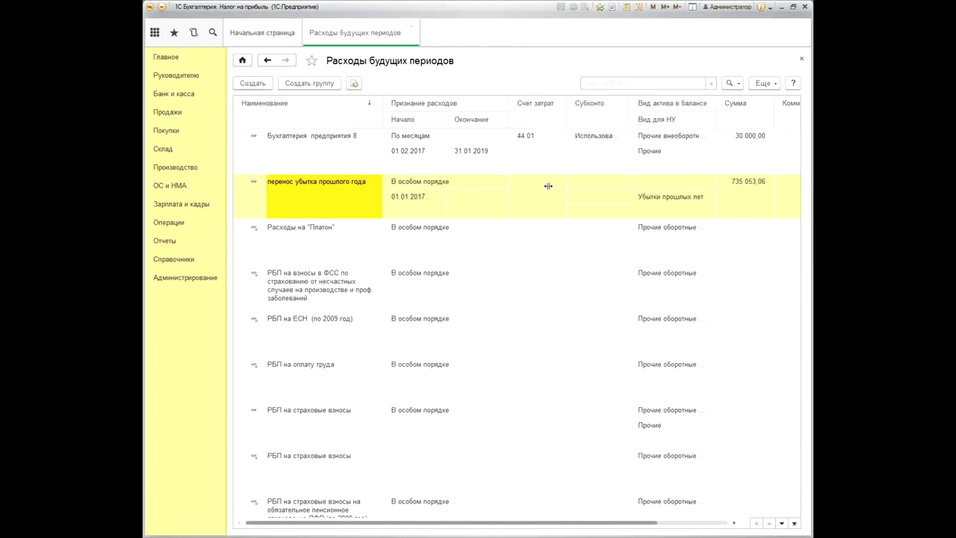
# - Close the deferred expenses directory, open the month closing for December 2016 and postpone the configuration legality check
pyautogui.click(800, 60)
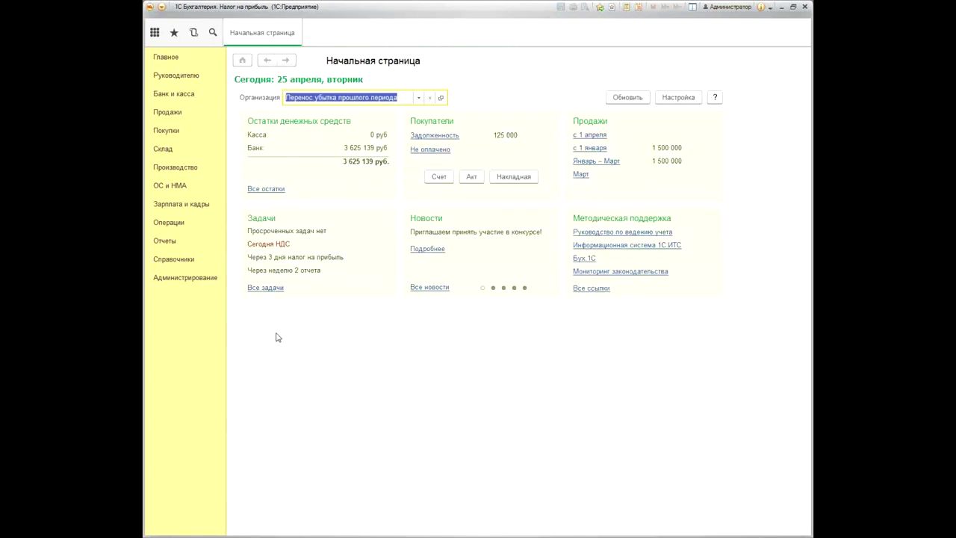
pyautogui.click(178, 222)
pyautogui.click(423, 77)
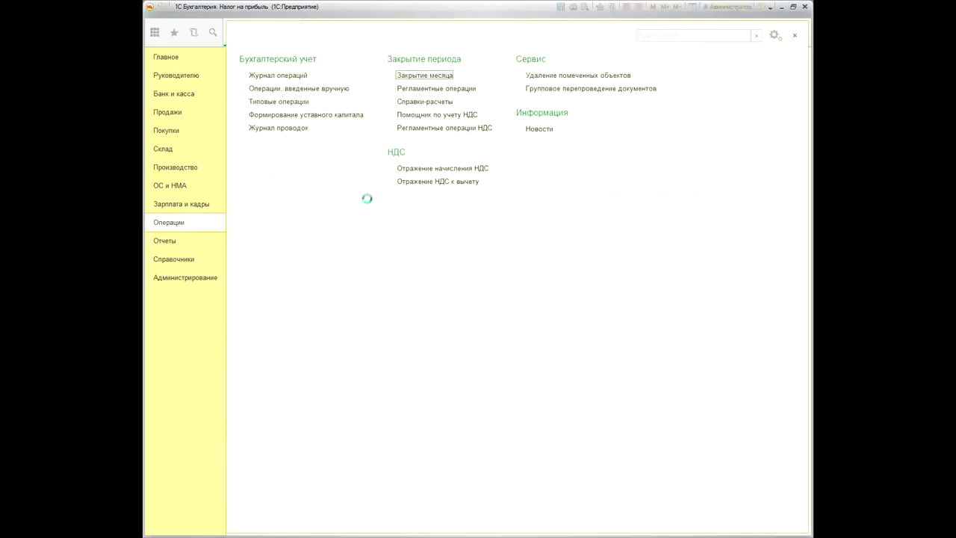
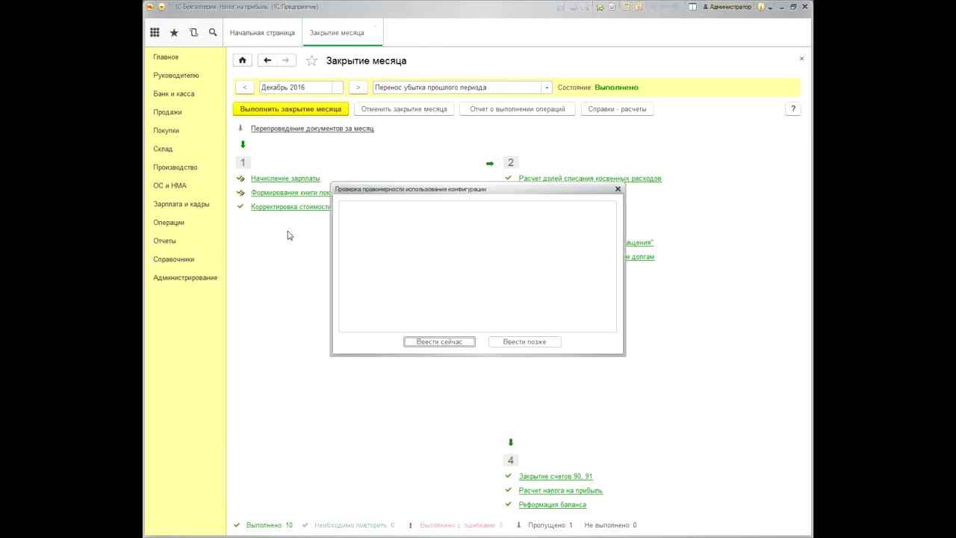
pyautogui.click(536, 344)
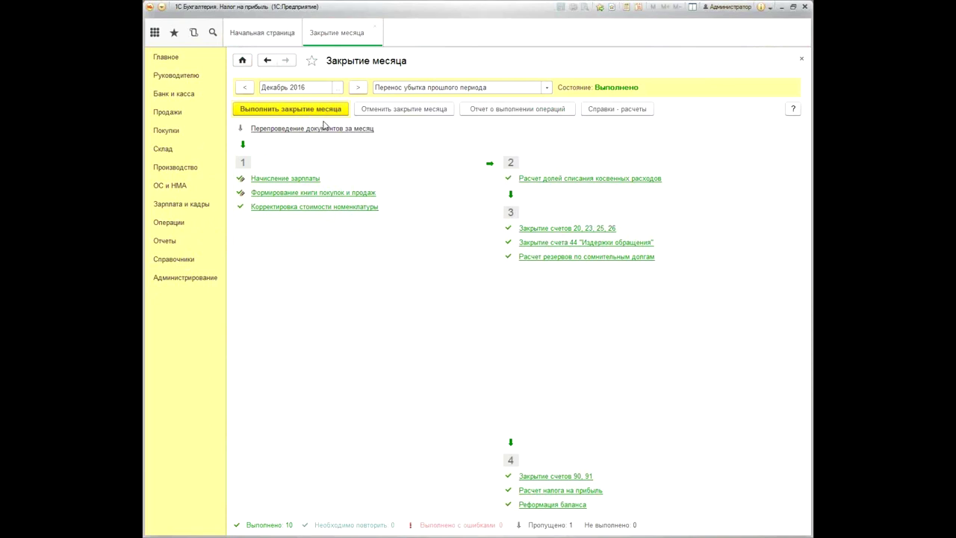
# - Mark the manually entered operation "перенос убытка" dated 31.12.2016 for deletion
pyautogui.click(172, 222)
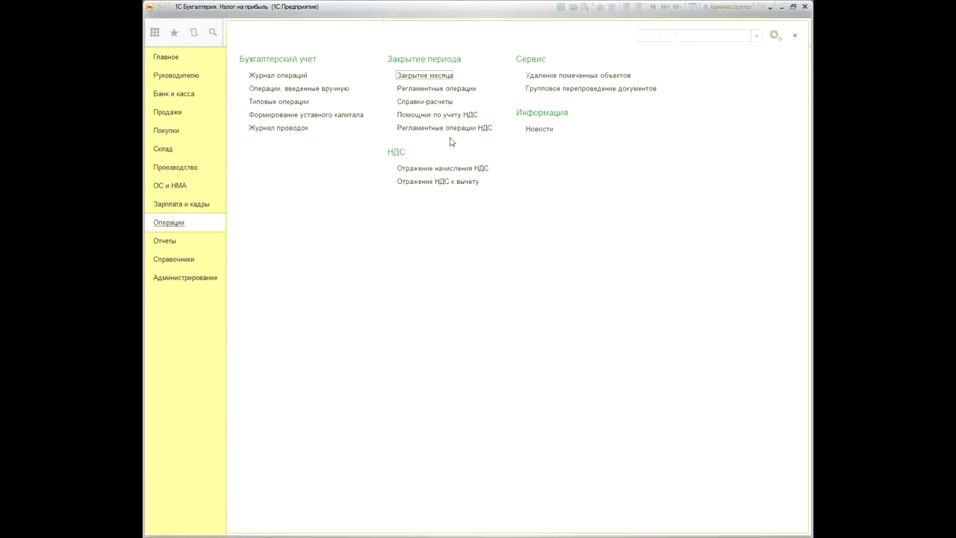
pyautogui.click(306, 89)
pyautogui.rightClick(349, 143)
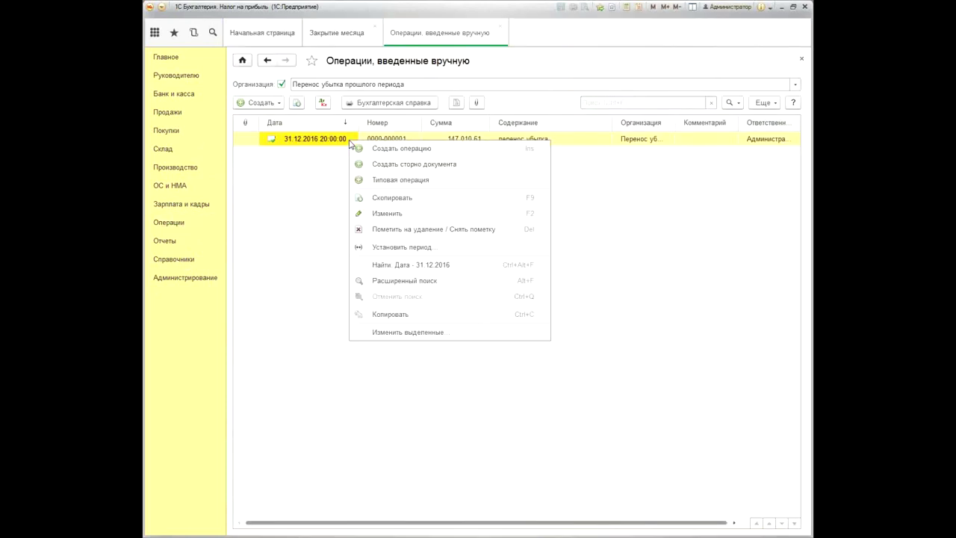
pyautogui.click(395, 229)
pyautogui.click(451, 288)
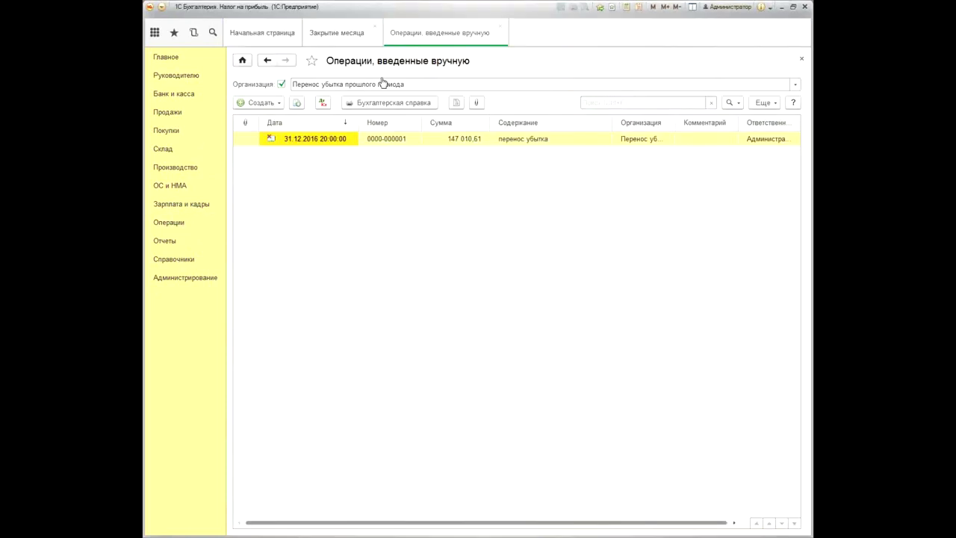
# - Run the month closing for January 2017 and decline moving on to February
pyautogui.click(347, 33)
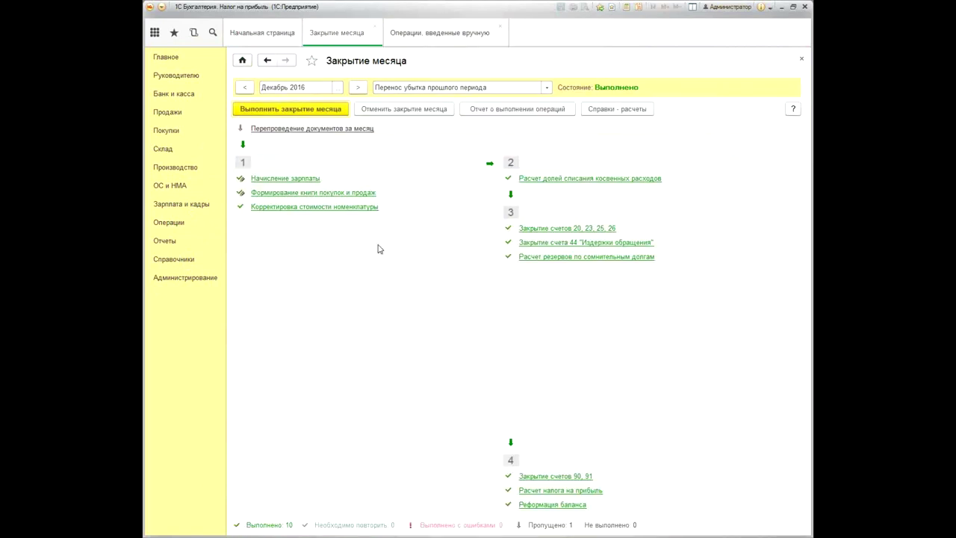
pyautogui.click(358, 87)
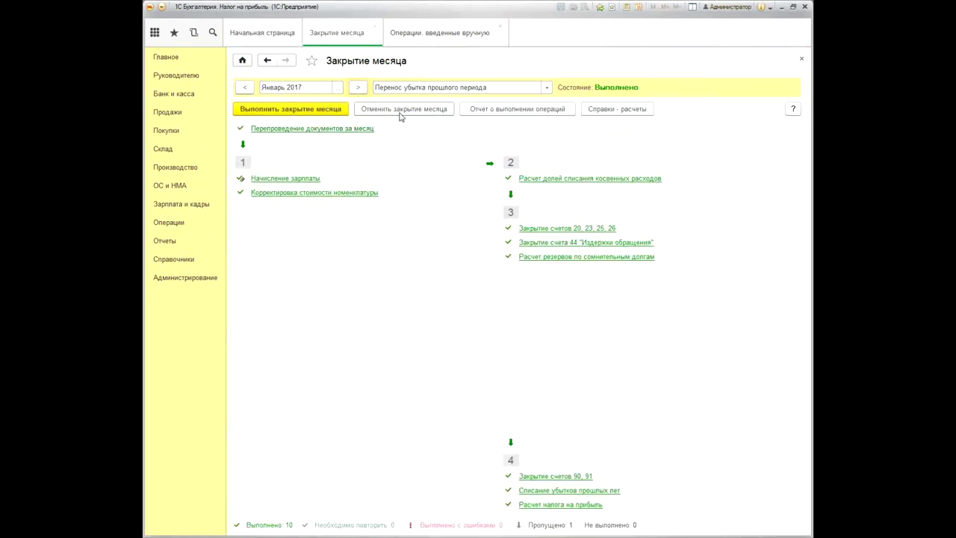
pyautogui.click(305, 111)
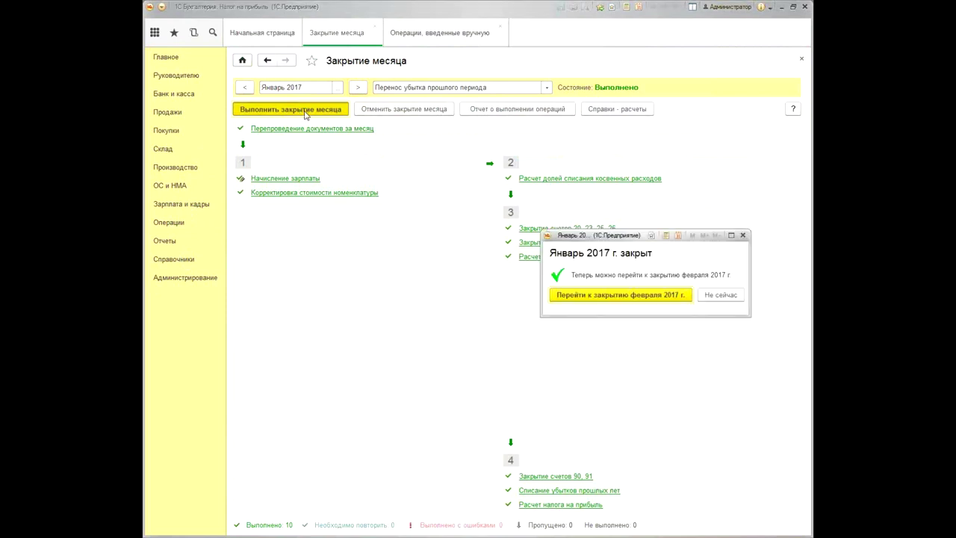
pyautogui.click(740, 295)
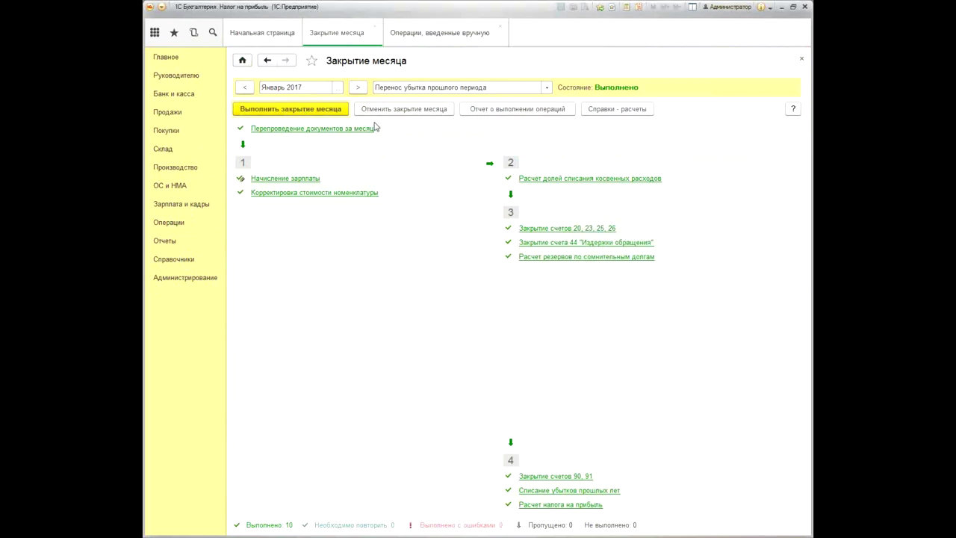
# - Cancel the December 2016 closing and run it again with document reposting, without proceeding to January
pyautogui.click(245, 87)
pyautogui.click(392, 112)
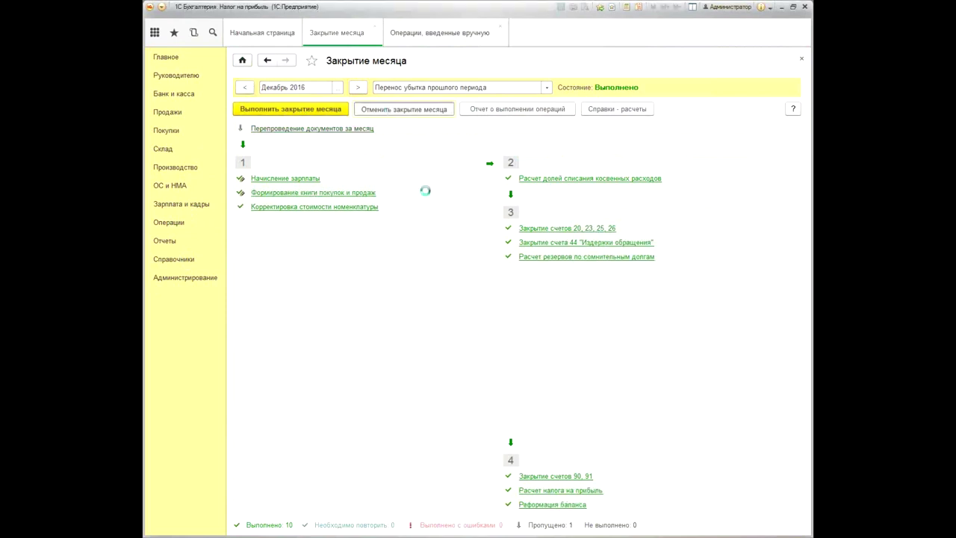
pyautogui.click(321, 131)
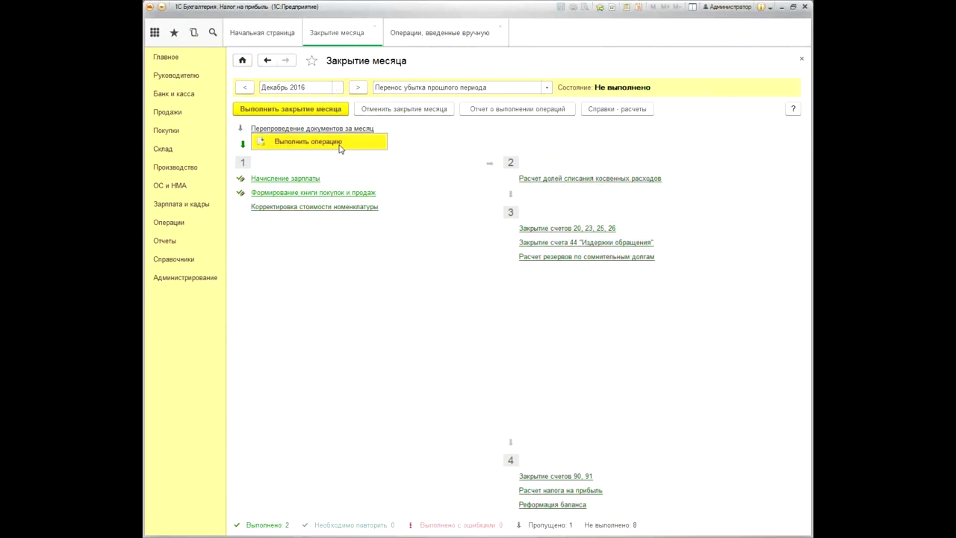
pyautogui.click(302, 109)
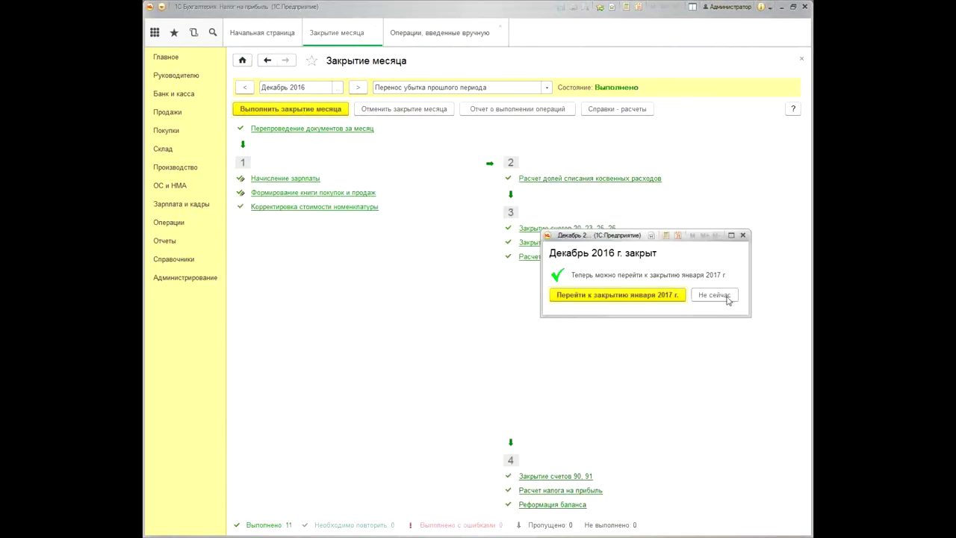
pyautogui.click(714, 295)
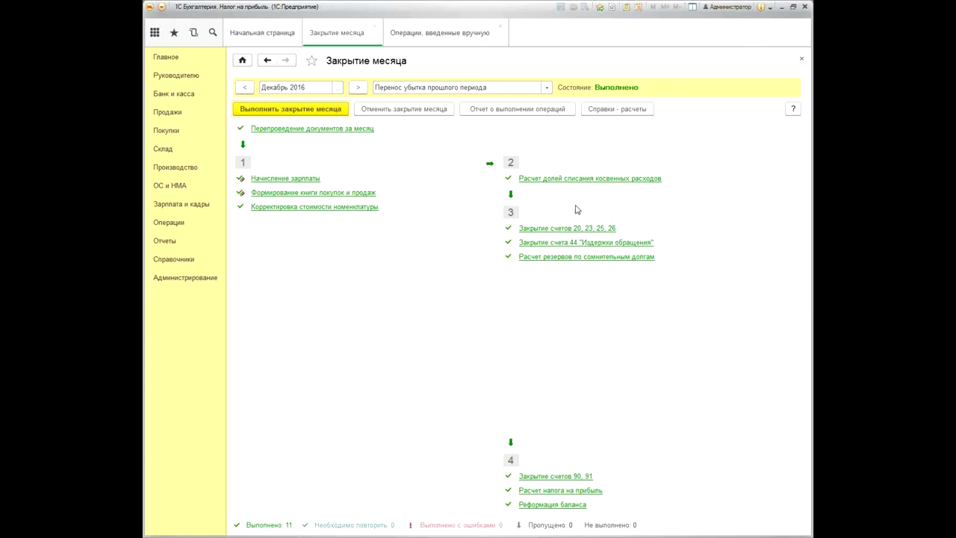
# - Cancel the January 2017 closing and run it again after reposting the month's documents
pyautogui.click(359, 88)
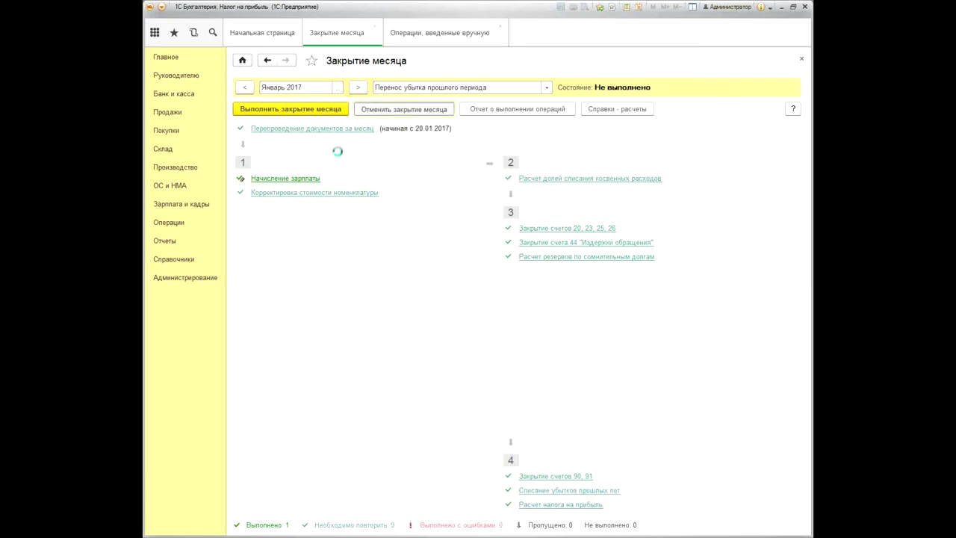
pyautogui.click(329, 130)
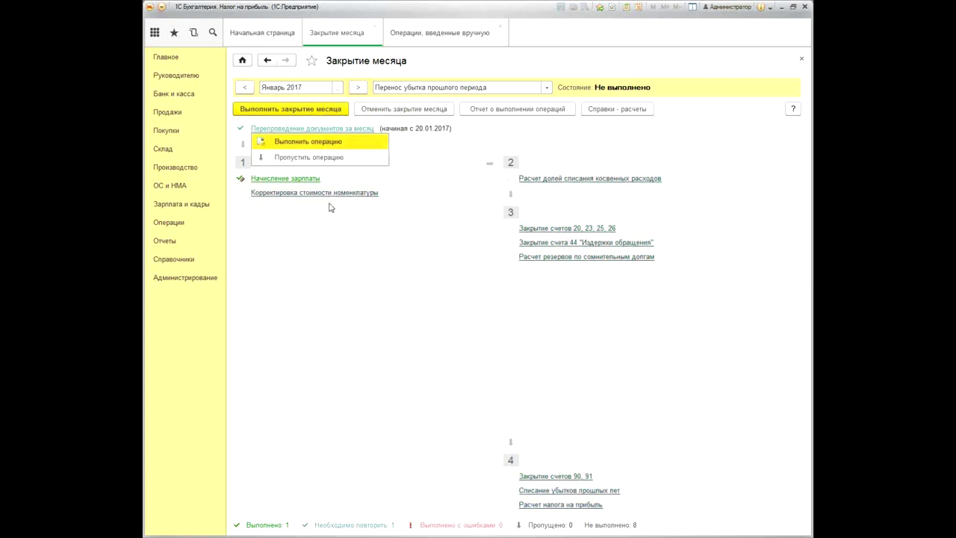
pyautogui.press('Return')
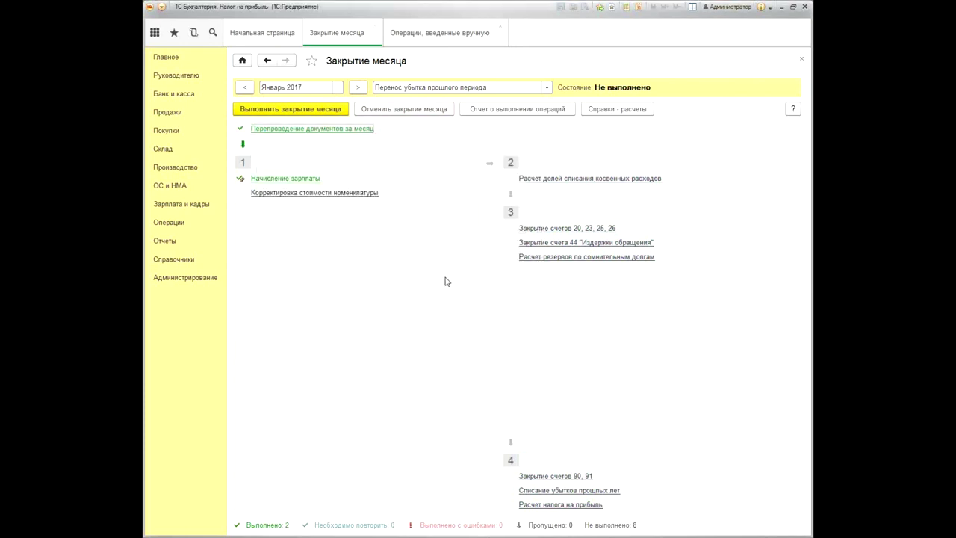
pyautogui.click(277, 108)
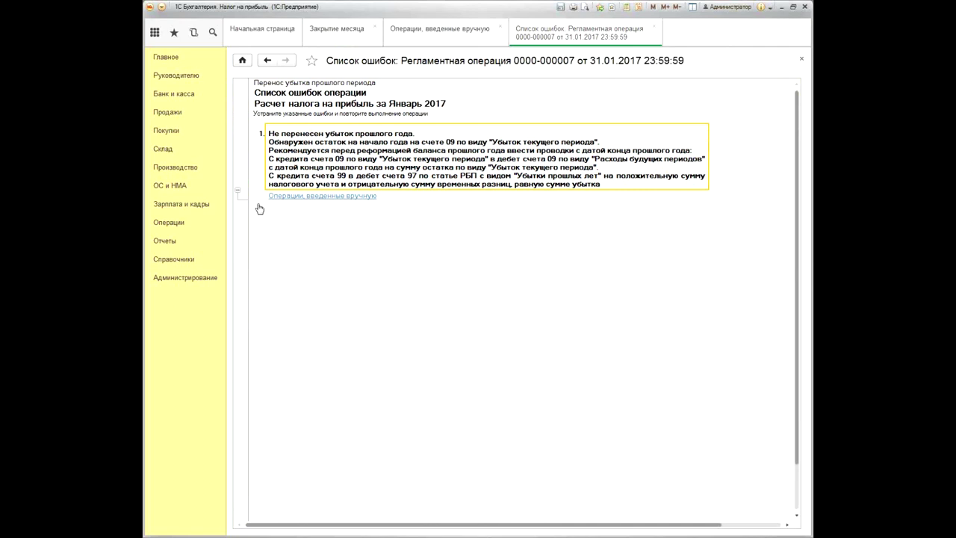
# - Review the manual operations list linked from the January profit tax calculation's error list, and close both forms
pyautogui.click(304, 196)
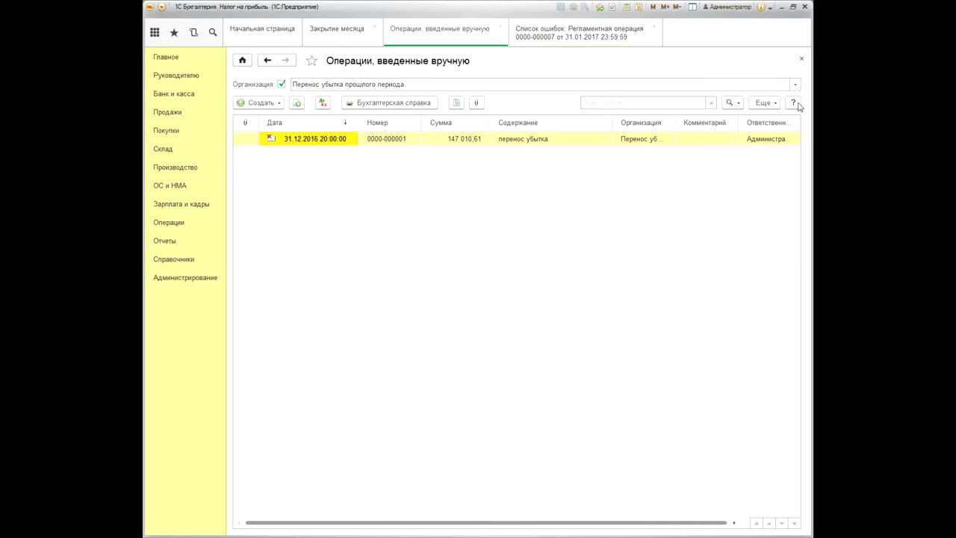
pyautogui.click(800, 59)
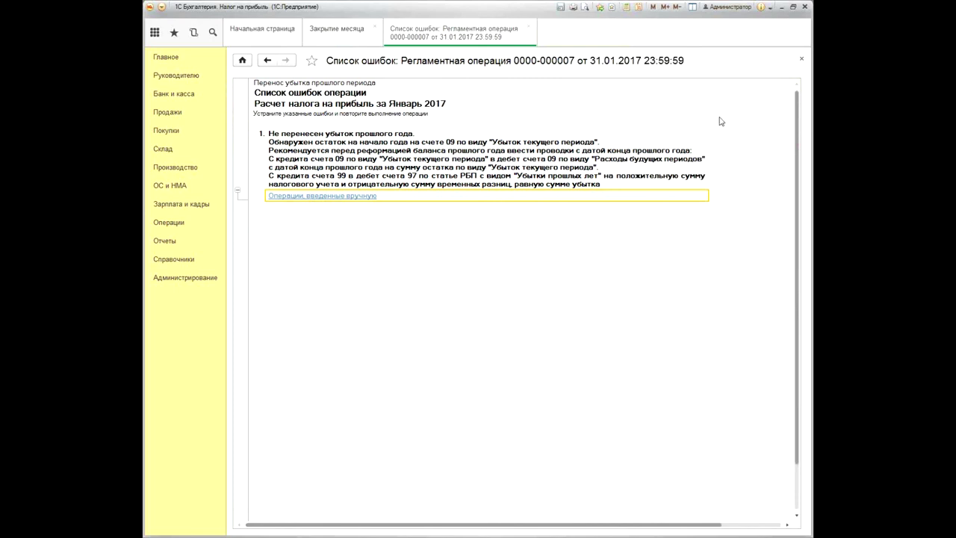
pyautogui.click(801, 60)
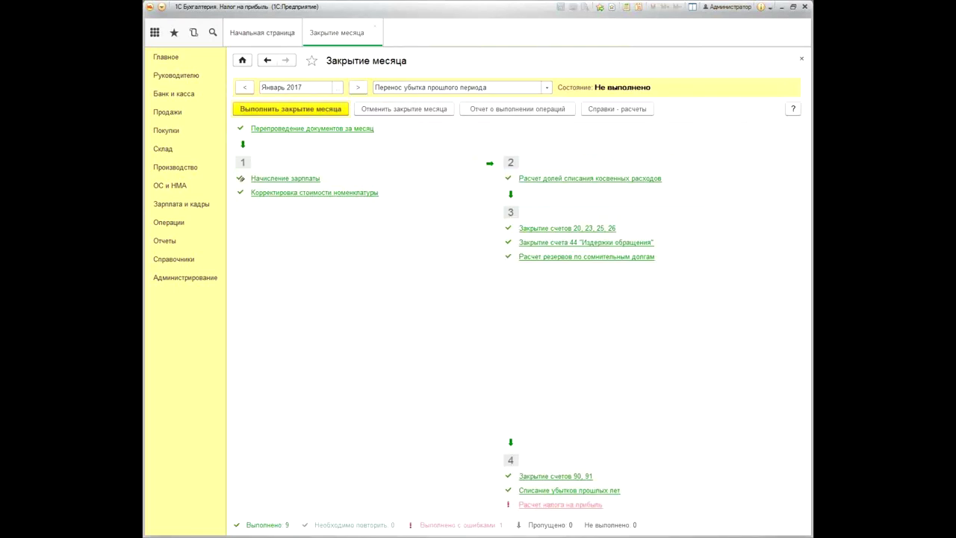